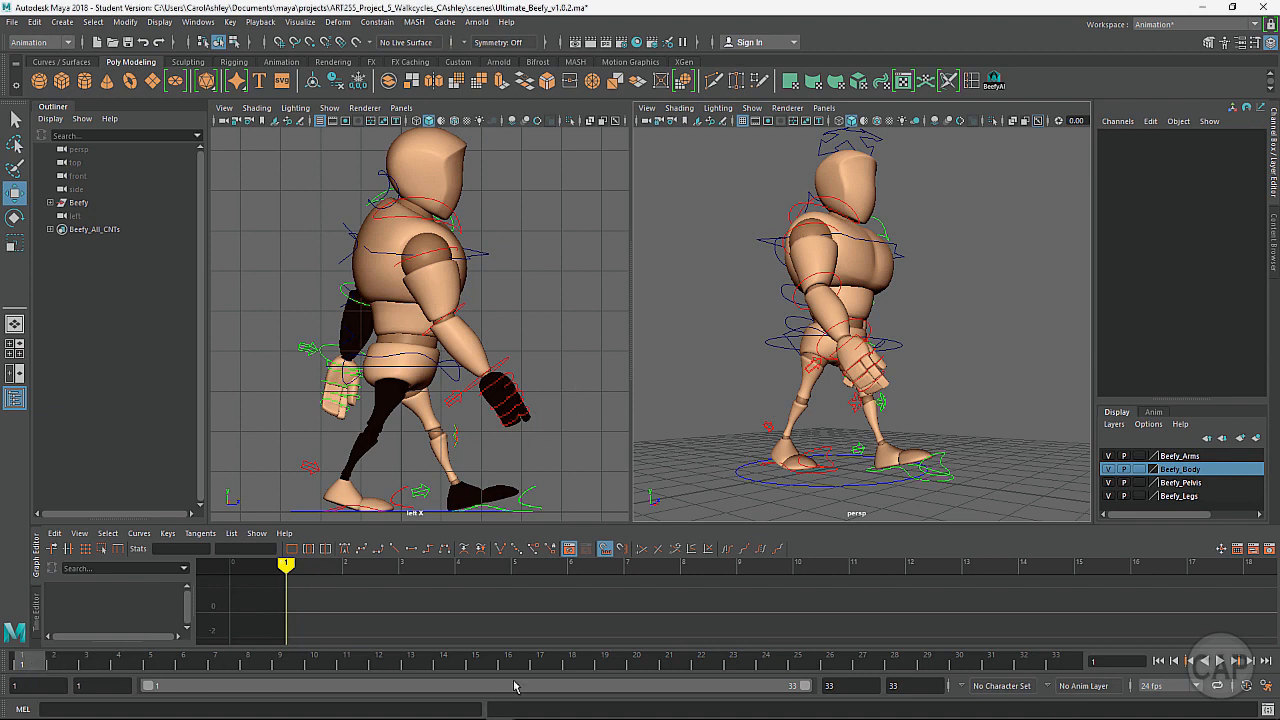
Select all of Beefy's animation controls and compare the contact poses at frames 17 and 33.
{"action": "left_click", "coordinate": [541, 660]}
{"action": "left_click", "coordinate": [1061, 659]}
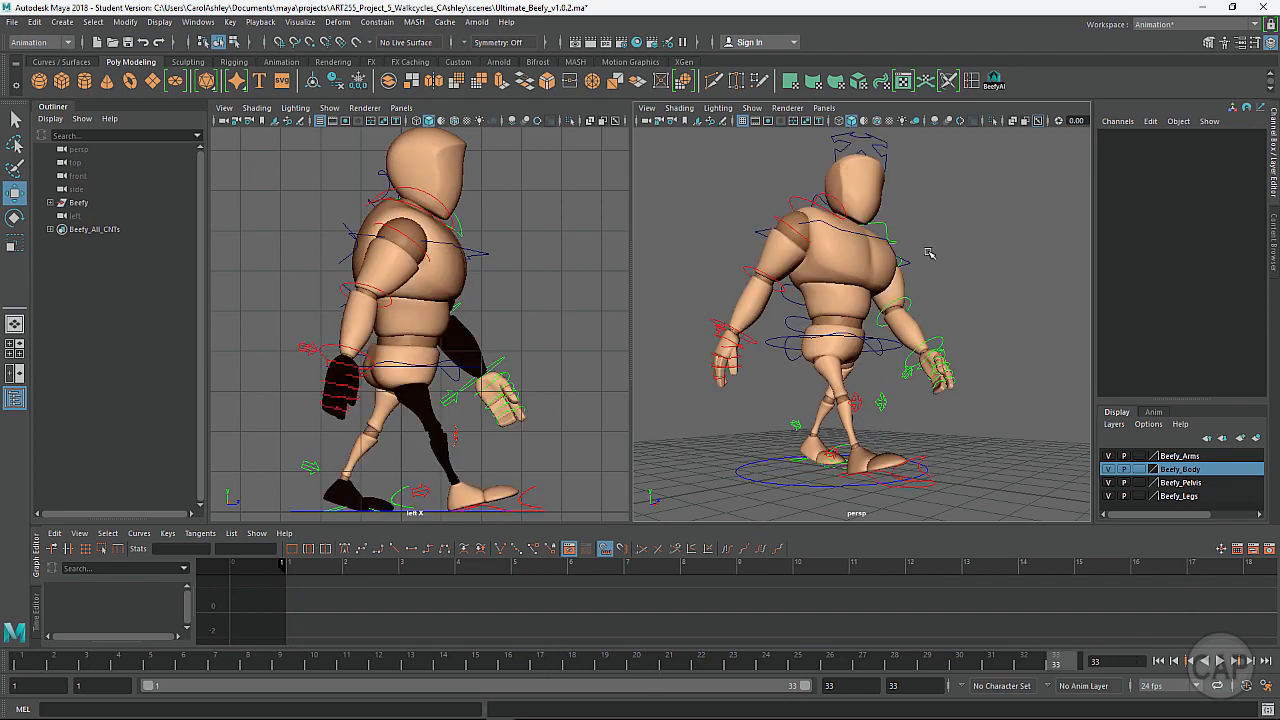
{"action": "left_click", "coordinate": [993, 80]}
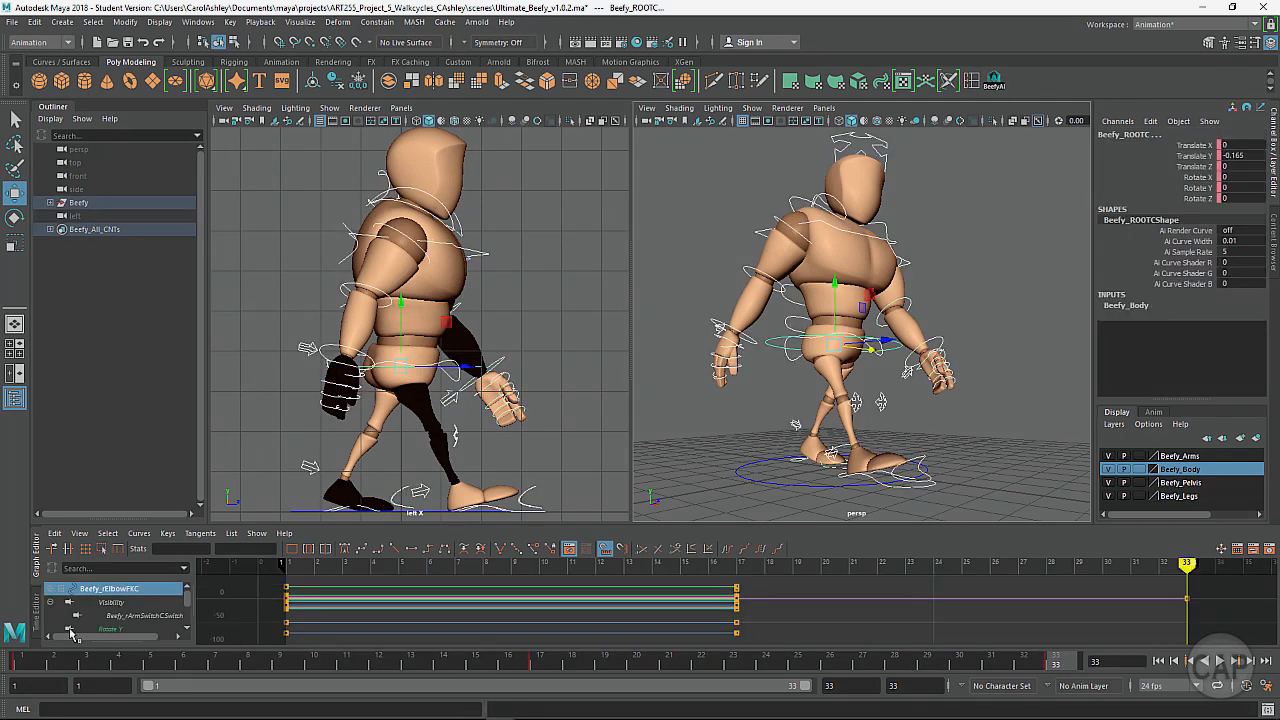
{"action": "left_click", "coordinate": [542, 665]}
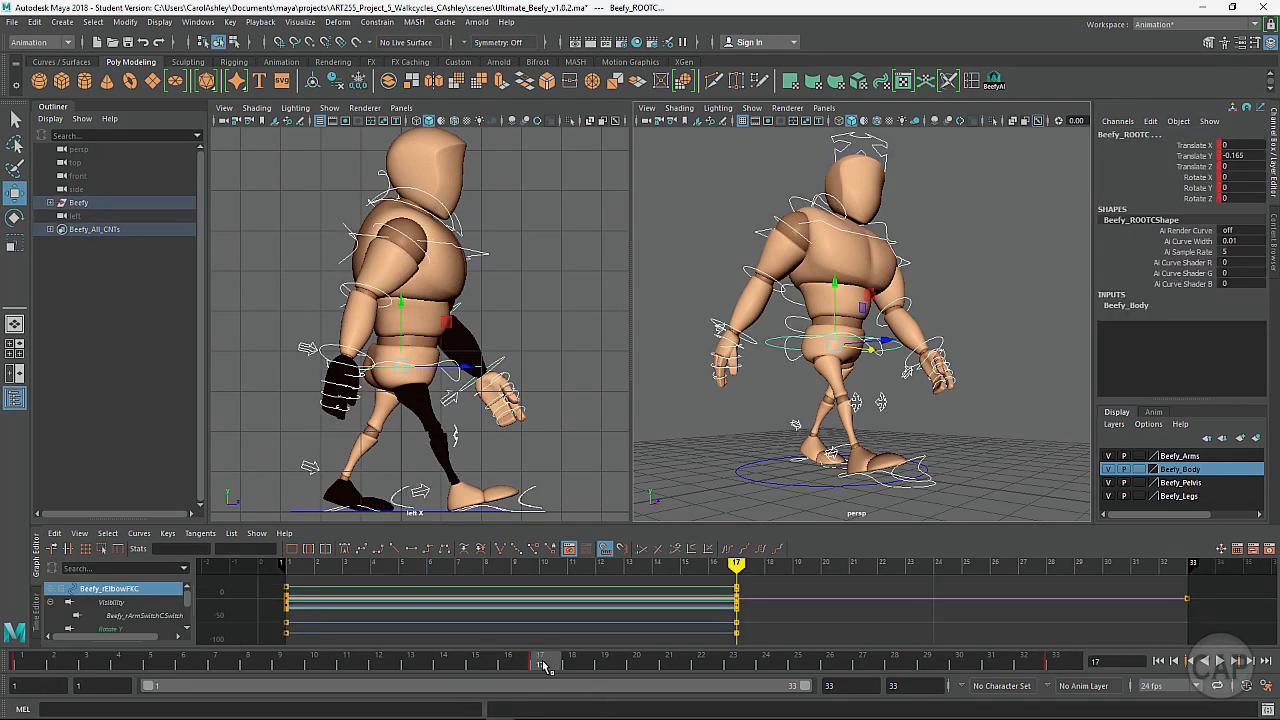
{"action": "left_click", "coordinate": [1058, 664]}
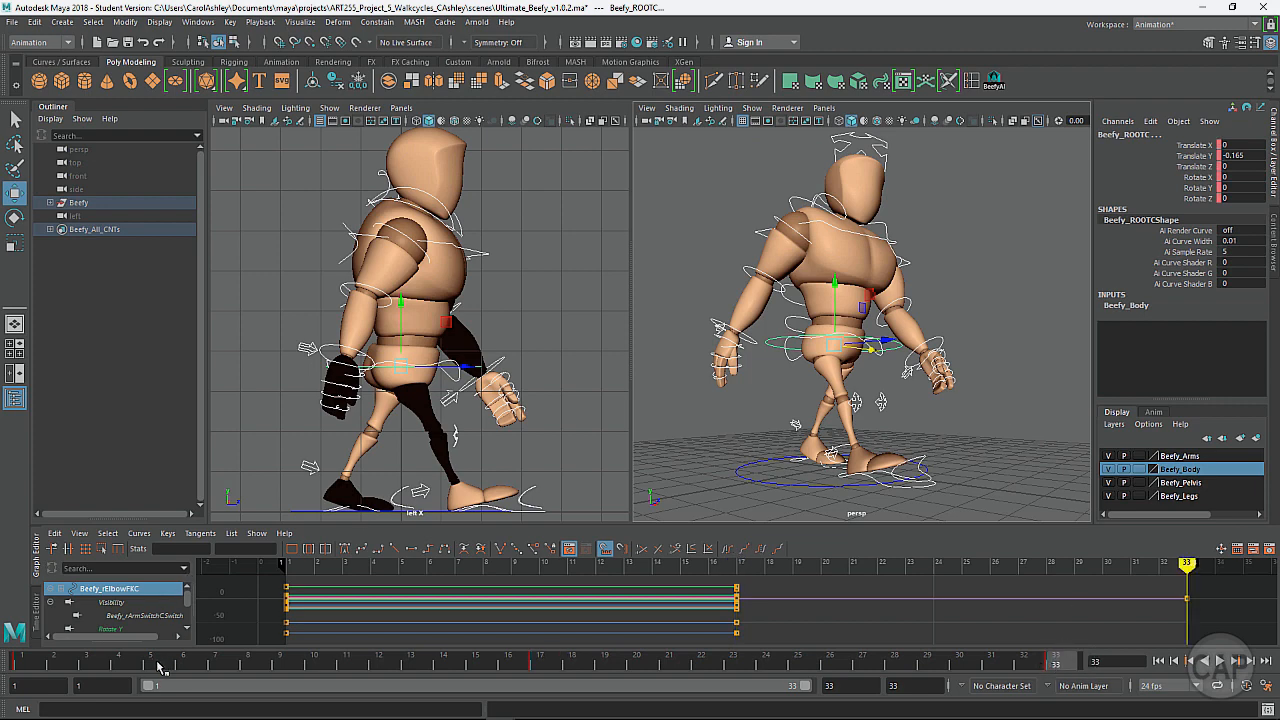
Go to frame 5 and consult the Animators Survival Kit walk cycle chart in Photos for the down position.
{"action": "left_click", "coordinate": [157, 666]}
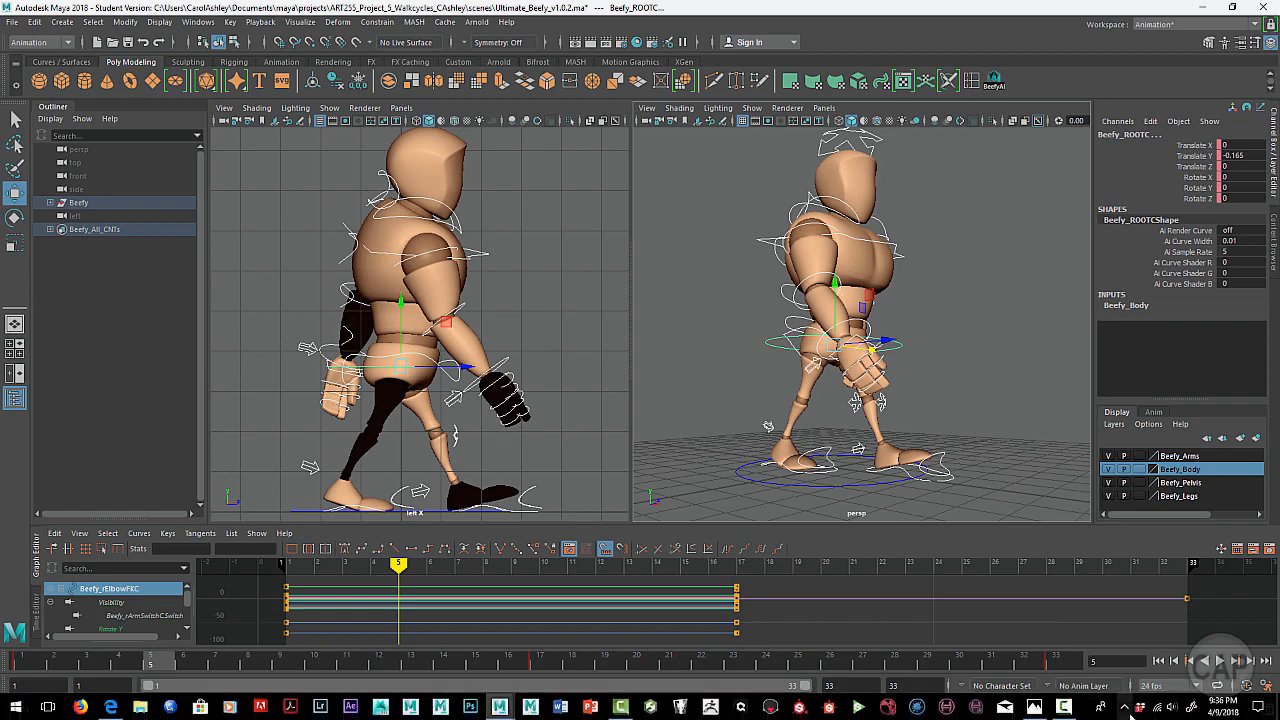
{"action": "mouse_move", "coordinate": [1034, 707]}
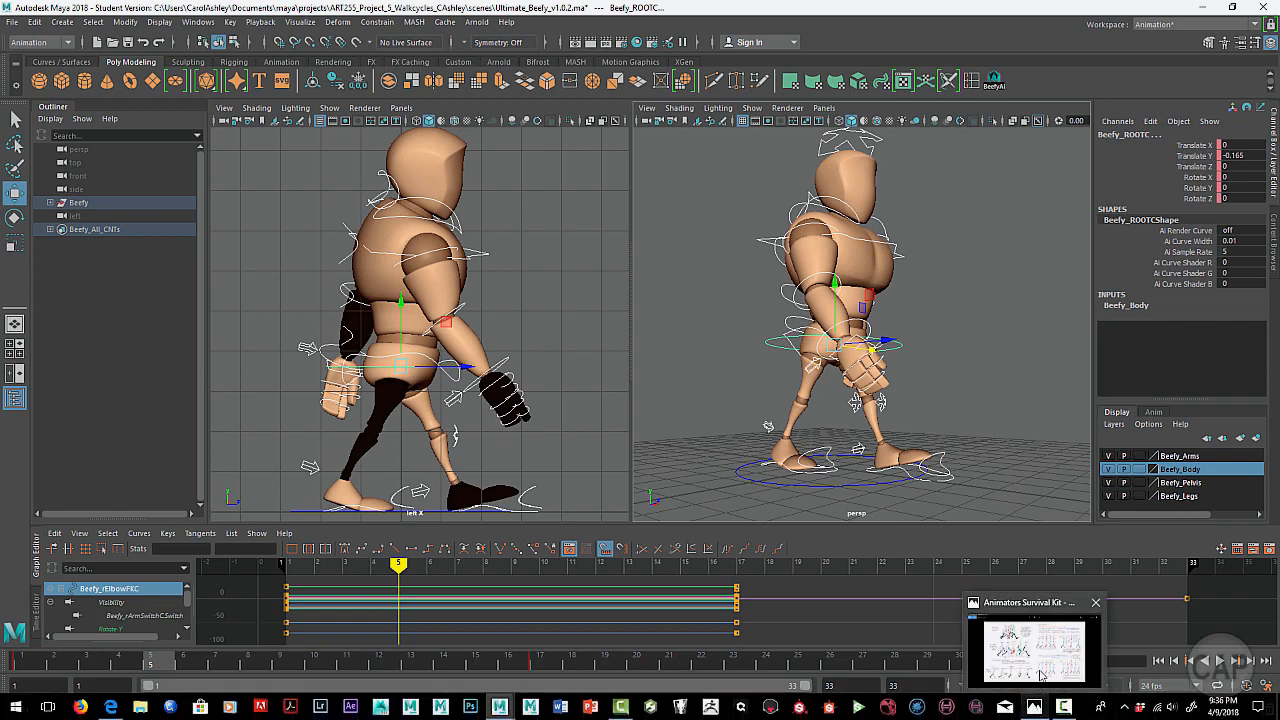
{"action": "left_click", "coordinate": [1042, 670]}
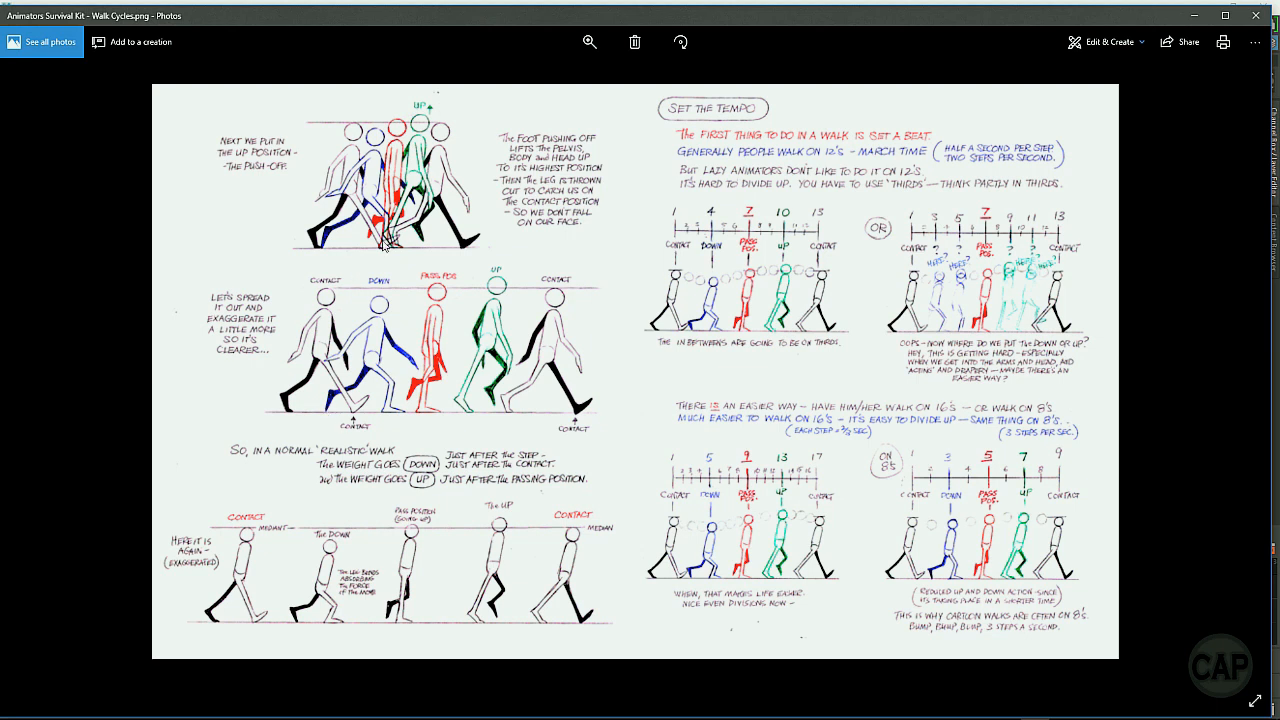
{"action": "left_click", "coordinate": [1194, 16]}
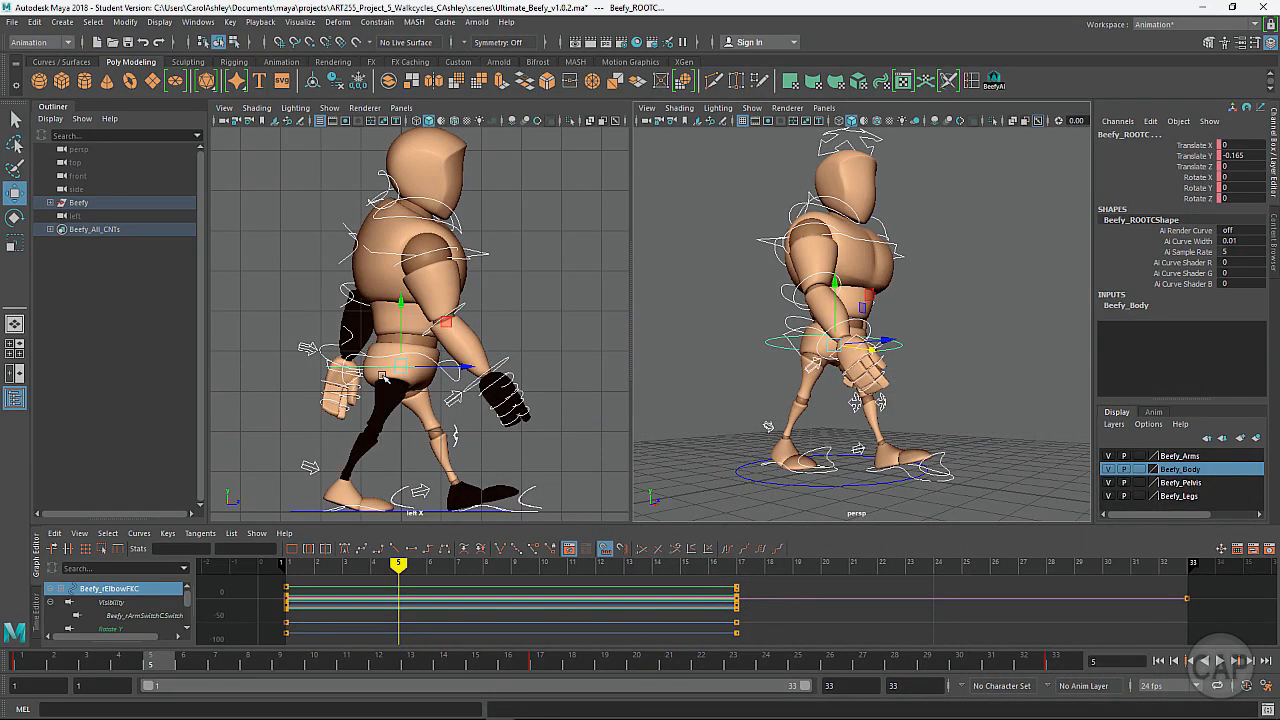
Lower the root control at frame 5 to a Translate Y of about -0.335 for the down pose.
{"action": "left_click_drag", "start_coordinate": [872, 302], "coordinate": [974, 297], "text": "alt"}
{"action": "left_click", "coordinate": [974, 297]}
{"action": "left_click", "coordinate": [840, 350]}
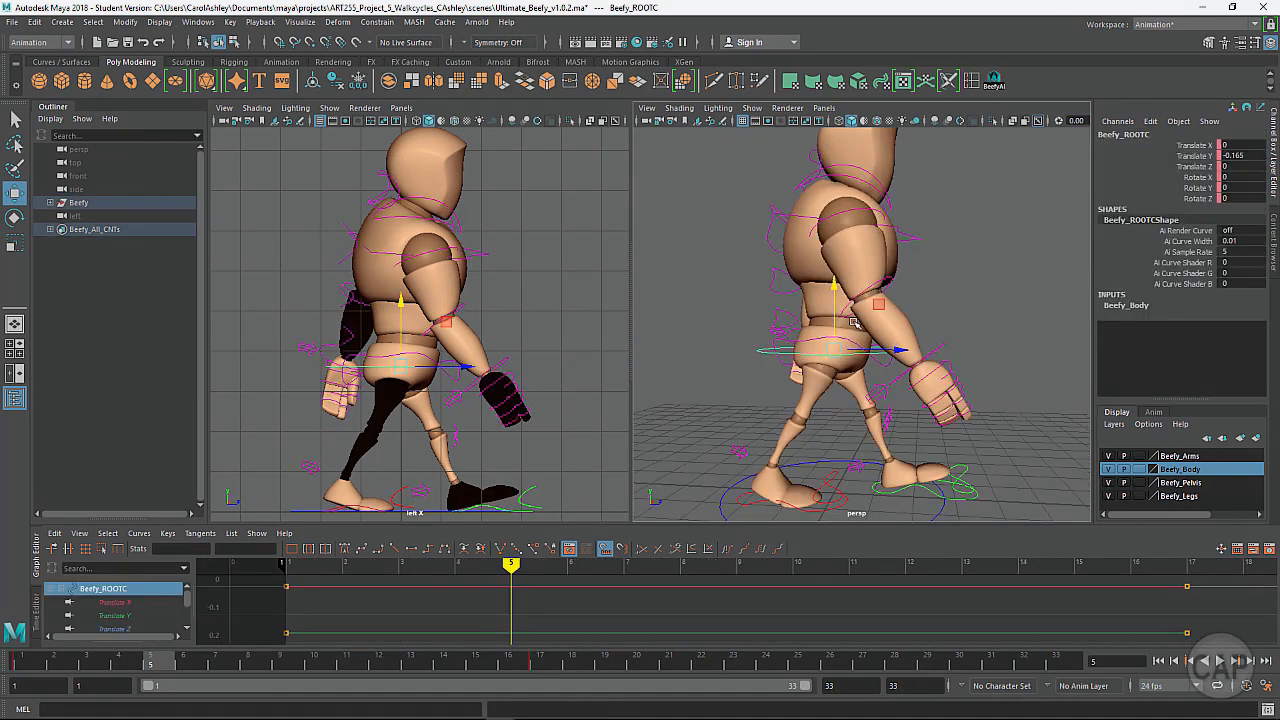
{"action": "left_click_drag", "start_coordinate": [835, 305], "coordinate": [835, 311]}
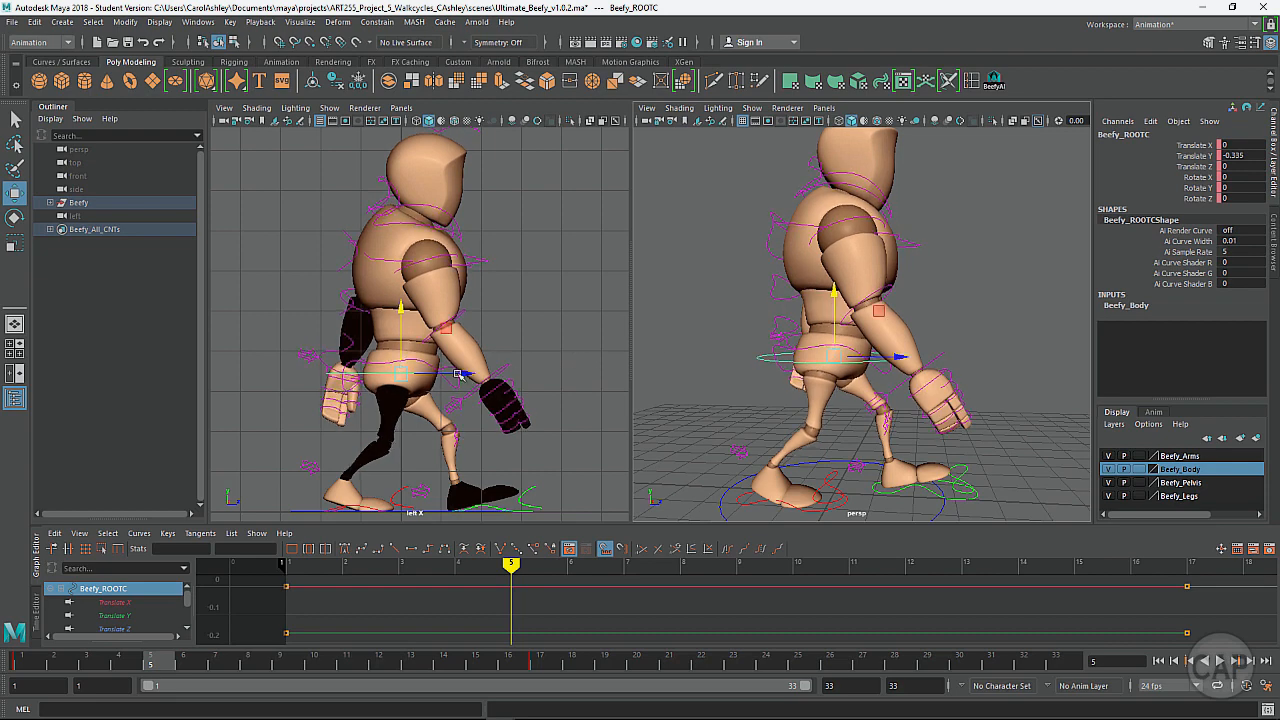
Slide the left foot control back to a Translate Z of about 1.221 and set its Heel Ball to 0.
{"action": "scroll", "coordinate": [388, 432], "scroll_direction": "up", "scroll_amount": 5}
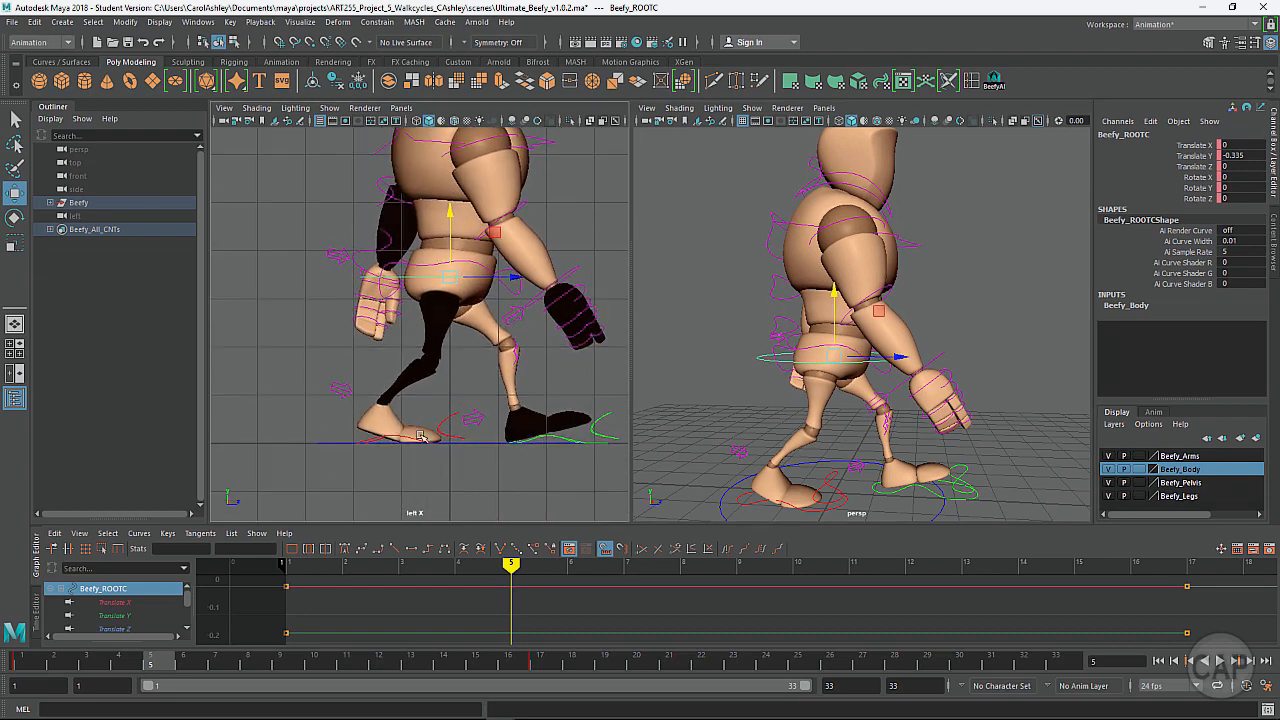
{"action": "scroll", "coordinate": [493, 366], "scroll_direction": "down", "scroll_amount": 5}
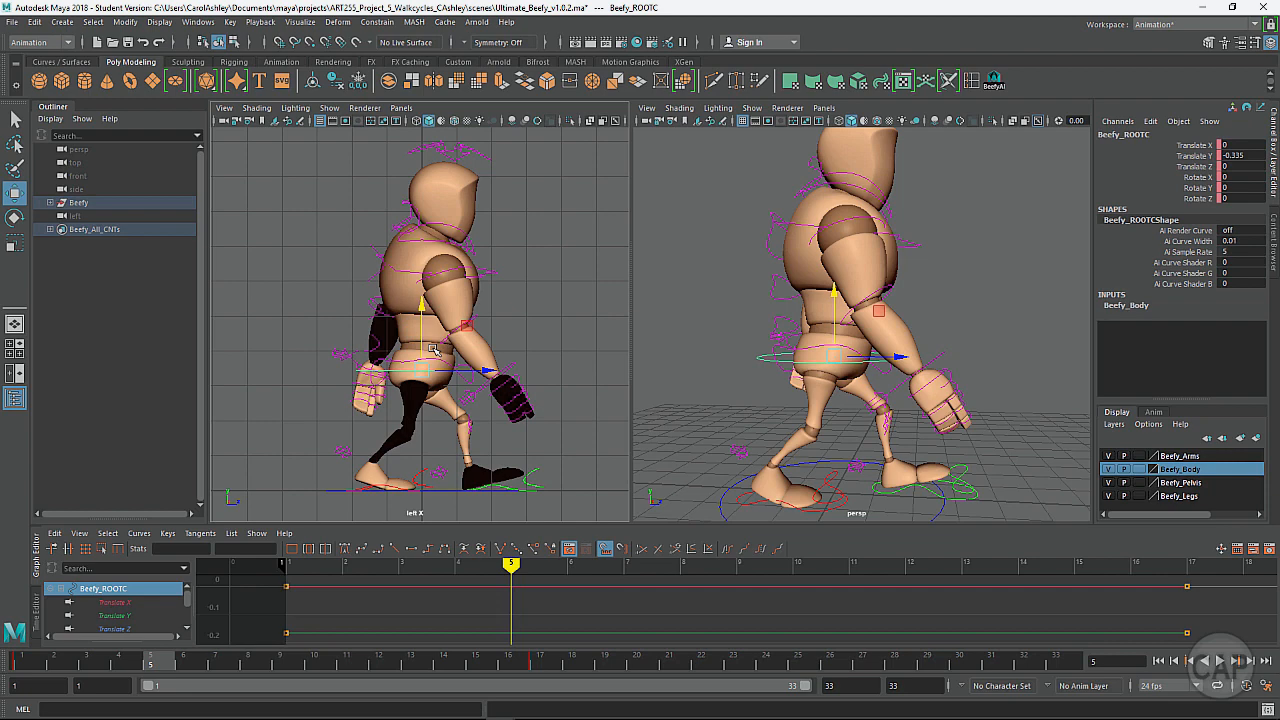
{"action": "scroll", "coordinate": [312, 466], "scroll_direction": "up", "scroll_amount": 3}
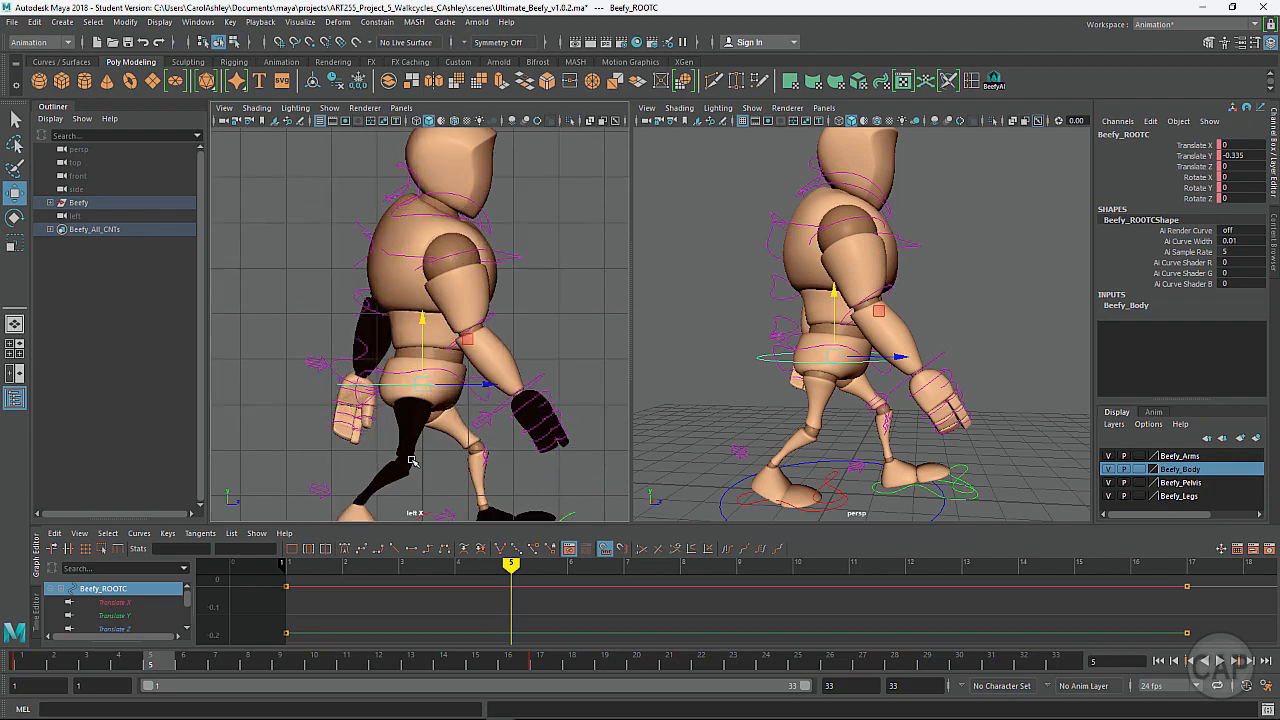
{"action": "left_click", "coordinate": [505, 428]}
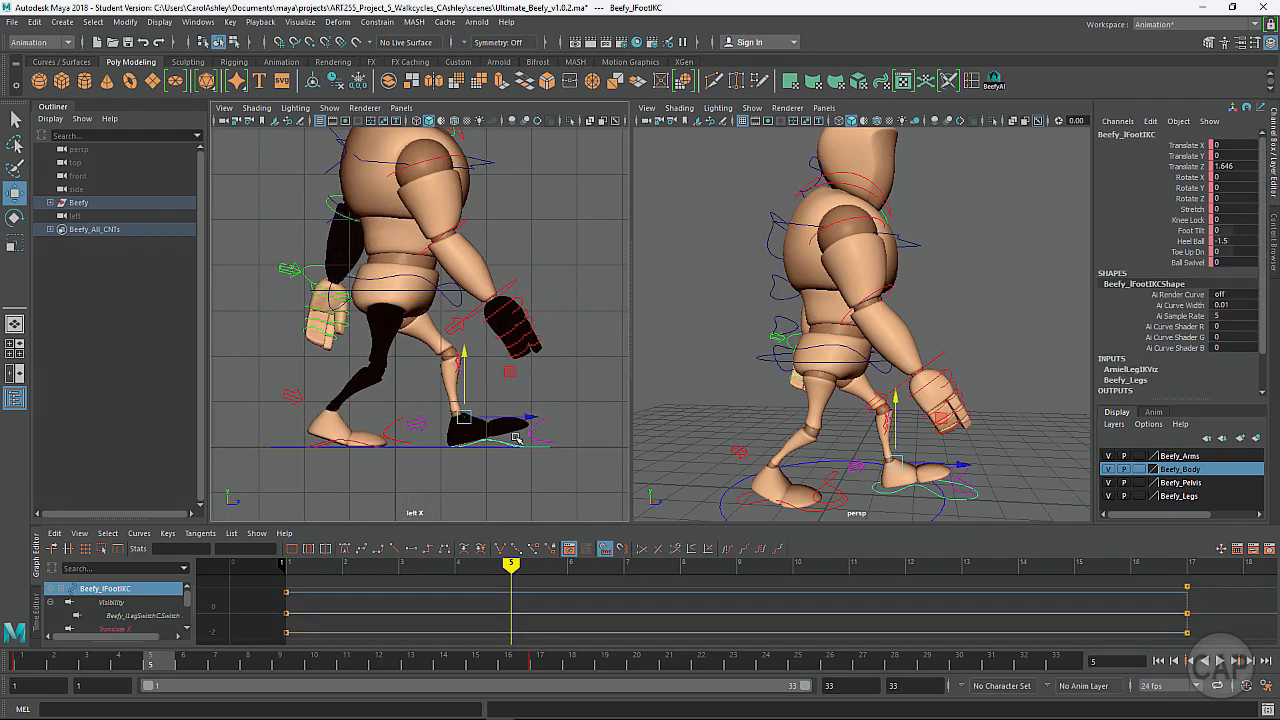
{"action": "left_click_drag", "start_coordinate": [530, 418], "coordinate": [511, 419]}
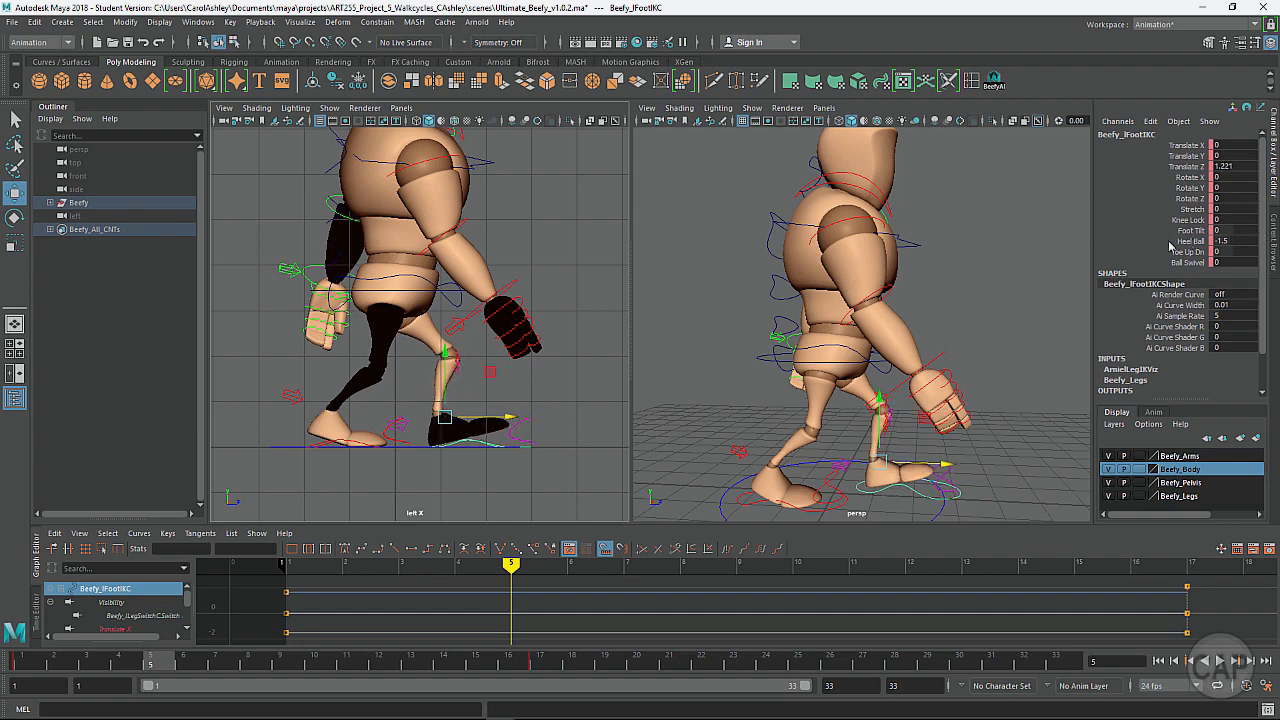
{"action": "double_click", "coordinate": [1237, 241]}
{"action": "key", "text": "Return"}
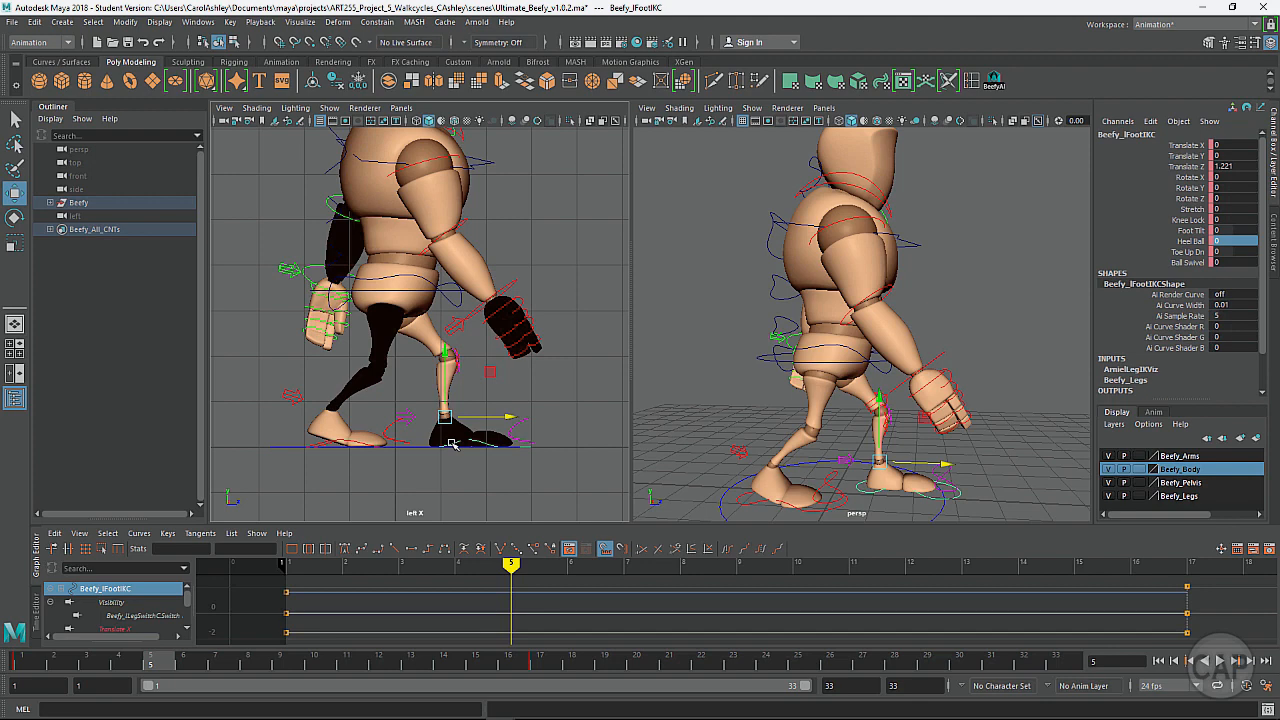
Lift the right foot control to about -0.777 Translate Y and 1.796 Translate Z, and rotate it to about 58.7 in X.
{"action": "left_click", "coordinate": [350, 440]}
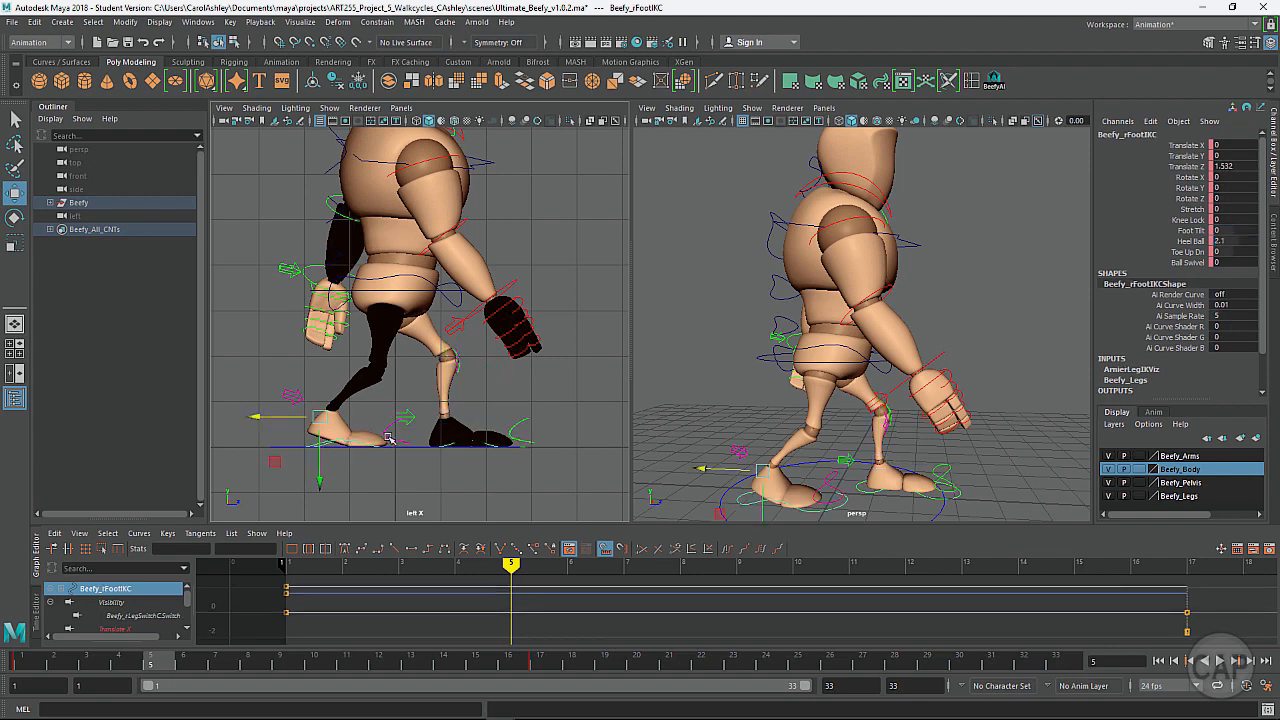
{"action": "left_click_drag", "start_coordinate": [289, 423], "coordinate": [289, 410]}
{"action": "left_click_drag", "start_coordinate": [307, 462], "coordinate": [355, 411]}
{"action": "key", "text": "e"}
{"action": "scroll", "coordinate": [398, 412], "scroll_direction": "up", "scroll_amount": 2}
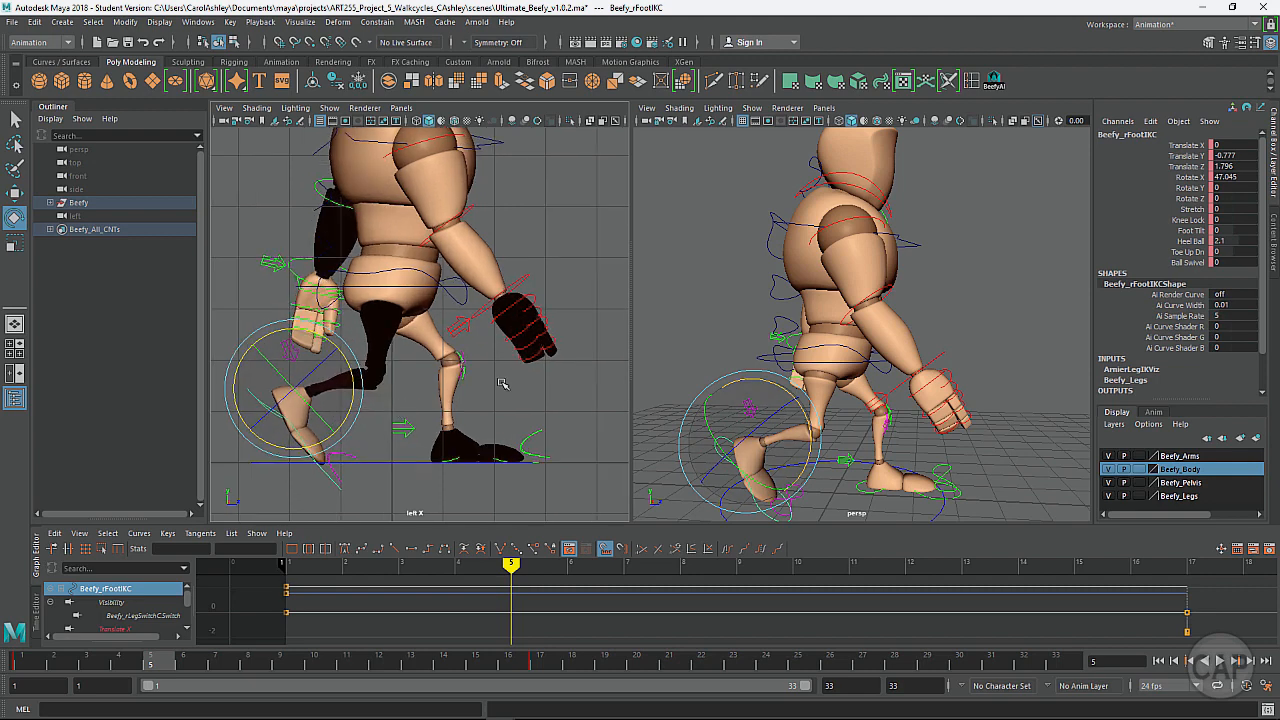
{"action": "middle_click_drag", "start_coordinate": [490, 386], "coordinate": [600, 358], "text": "alt"}
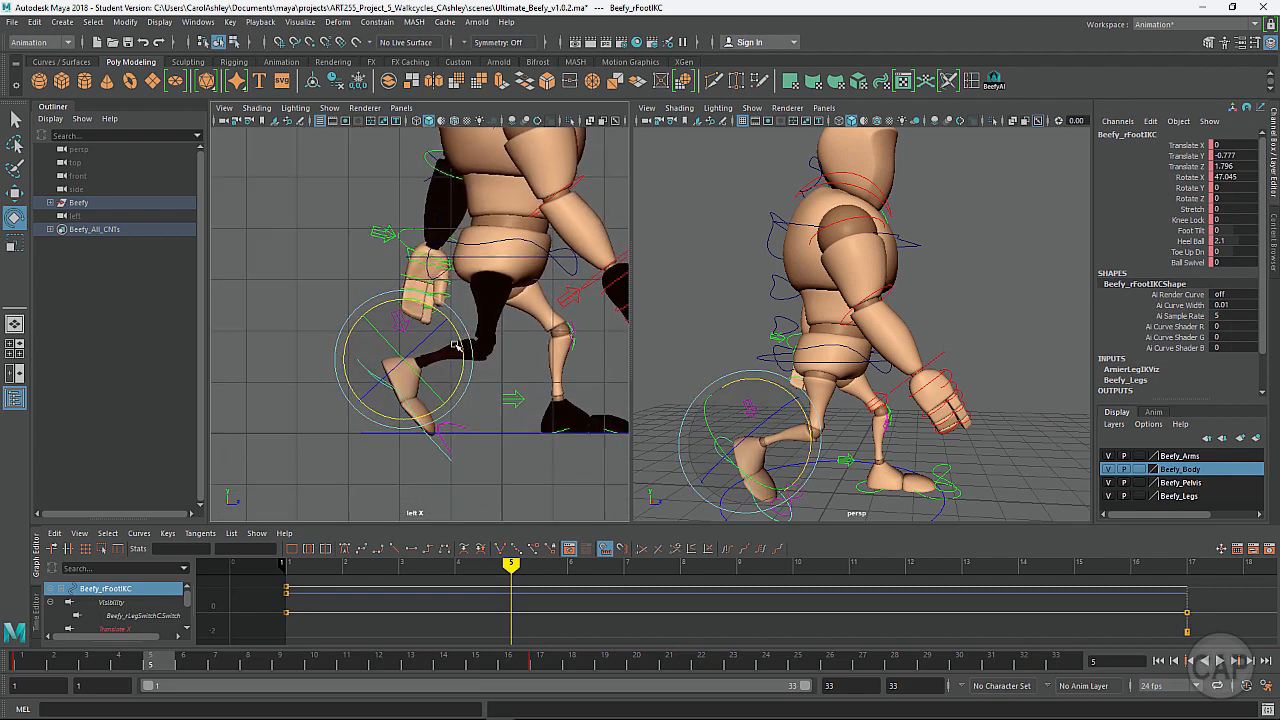
{"action": "left_click_drag", "start_coordinate": [455, 345], "coordinate": [464, 355]}
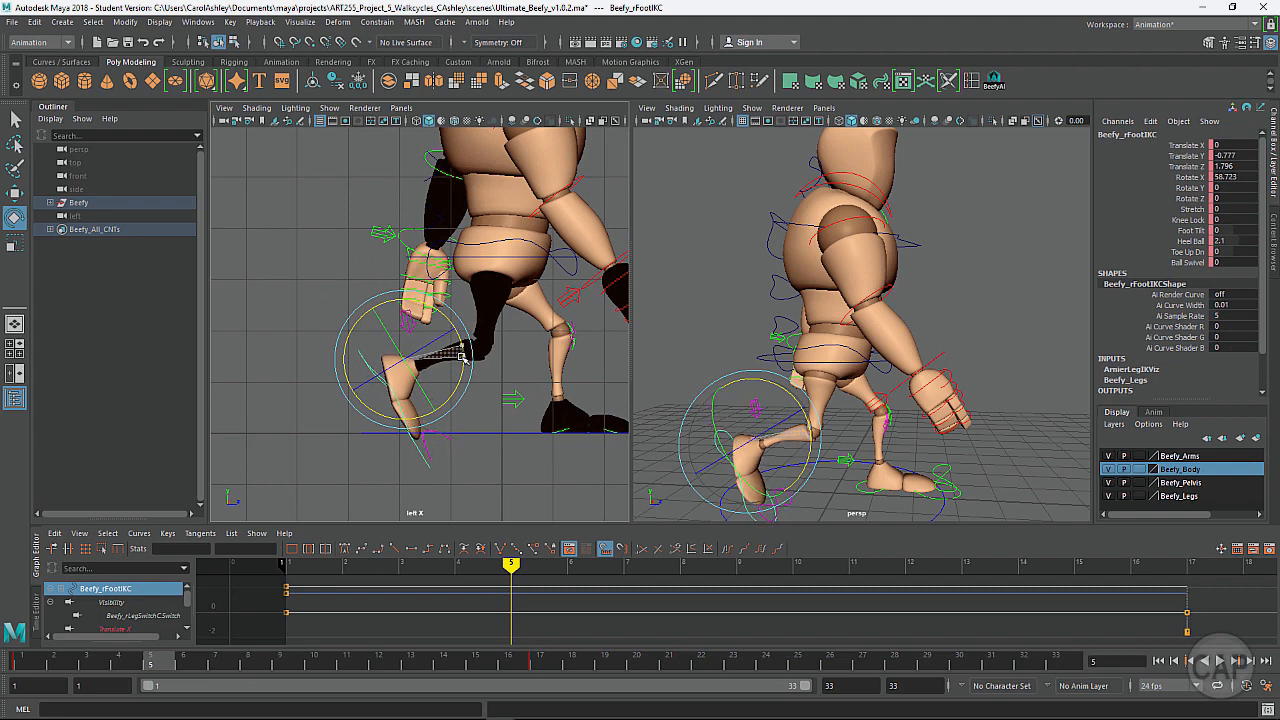
Nudge the right foot so its toe tip meets the ground line, at about -0.904 Translate Y and 1.873 Translate Z.
{"action": "key", "text": "w"}
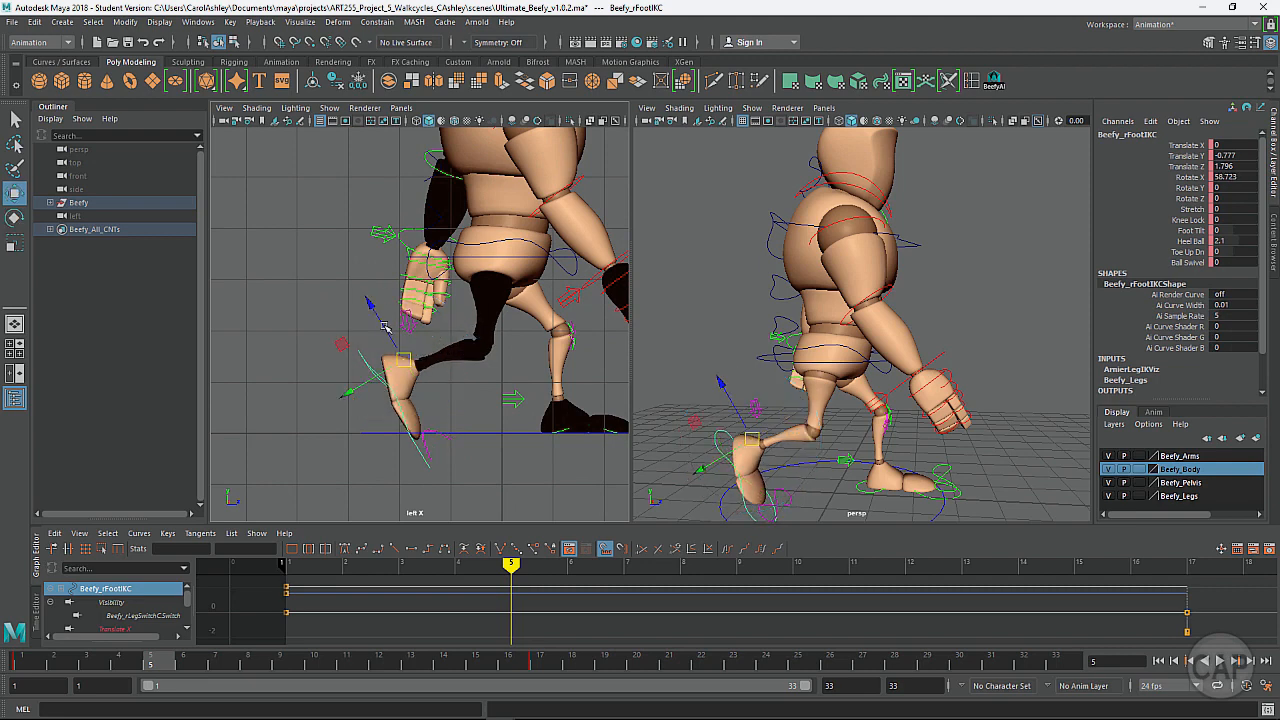
{"action": "left_click_drag", "start_coordinate": [384, 326], "coordinate": [376, 322]}
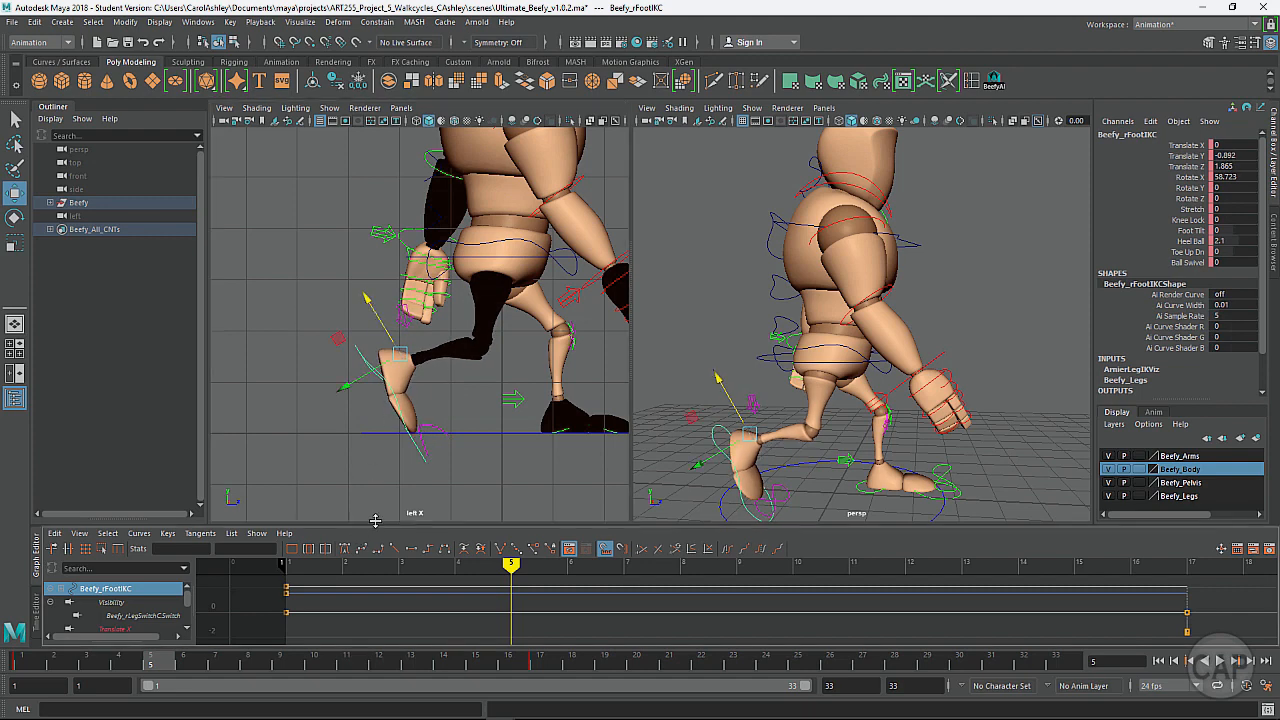
{"action": "scroll", "coordinate": [425, 432], "scroll_direction": "up", "scroll_amount": 10}
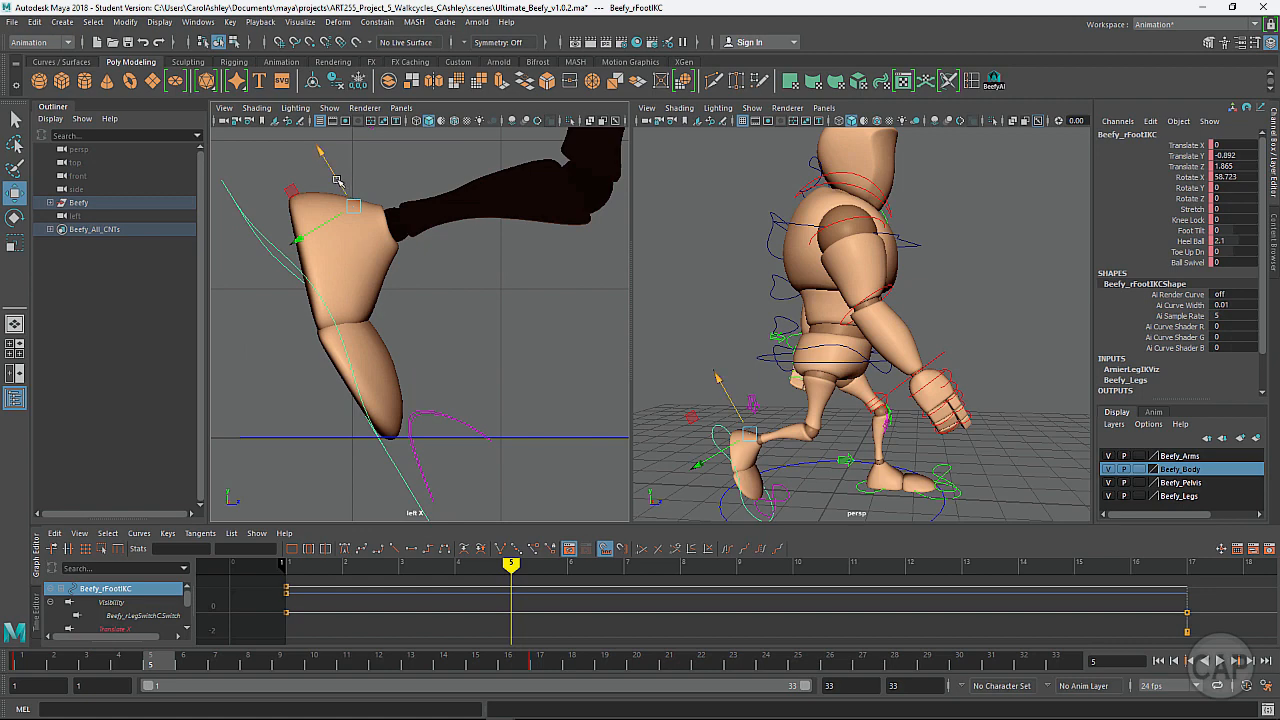
{"action": "left_click_drag", "start_coordinate": [337, 180], "coordinate": [342, 186]}
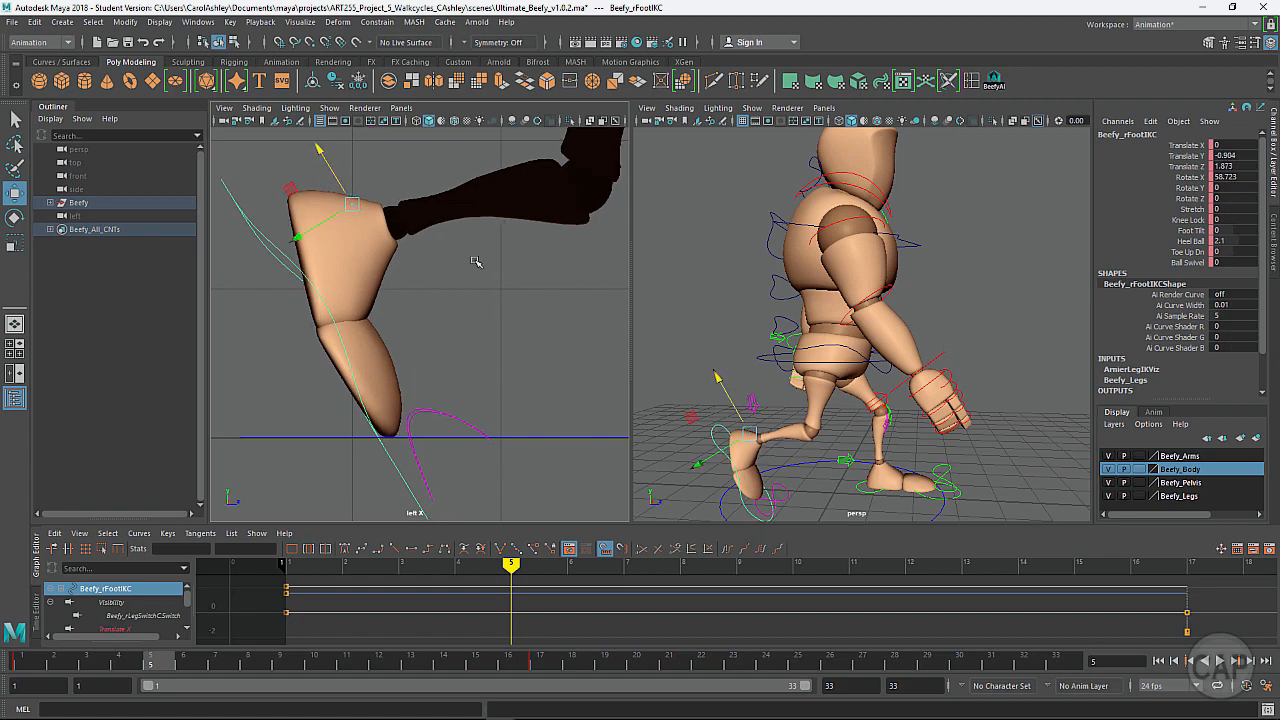
{"action": "scroll", "coordinate": [475, 265], "scroll_direction": "down", "scroll_amount": 8}
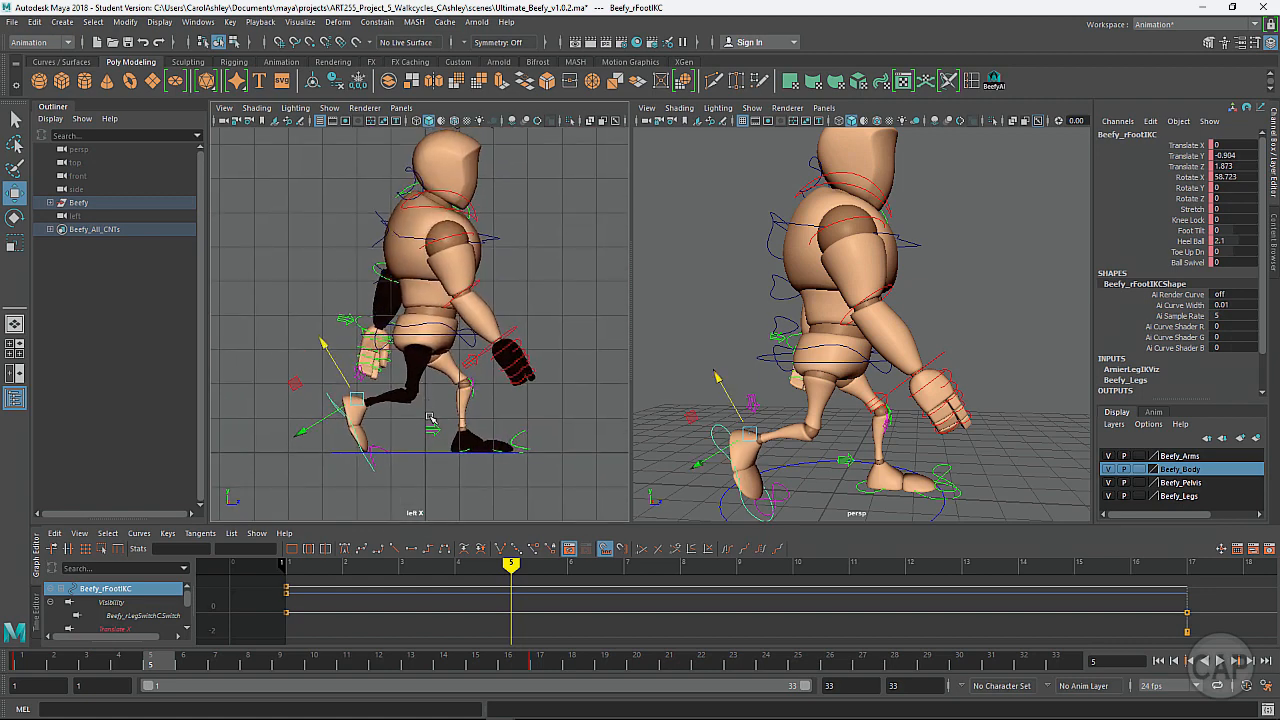
Turn the main hip control to a Rotate Y of about -9.2 and check the pelvis from the front and above.
{"action": "scroll", "coordinate": [430, 418], "scroll_direction": "down", "scroll_amount": 2}
{"action": "left_click_drag", "start_coordinate": [930, 380], "coordinate": [735, 397], "text": "alt"}
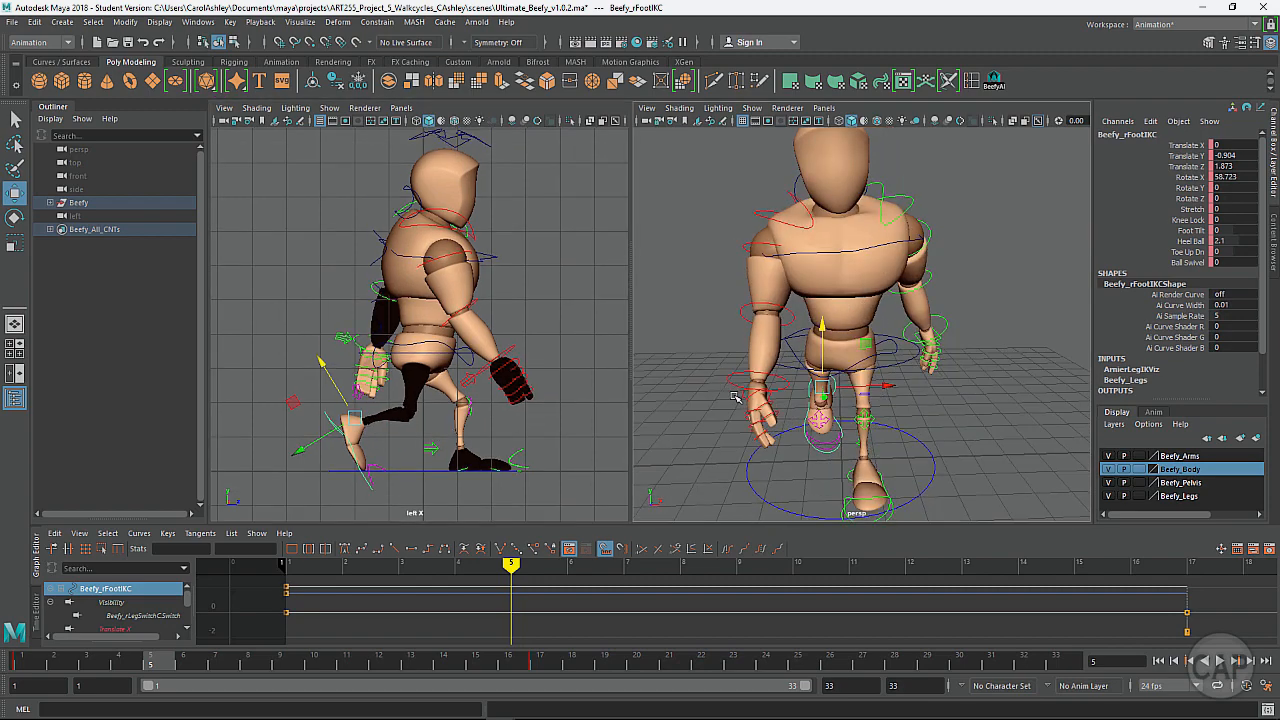
{"action": "scroll", "coordinate": [760, 385], "scroll_direction": "up", "scroll_amount": 5}
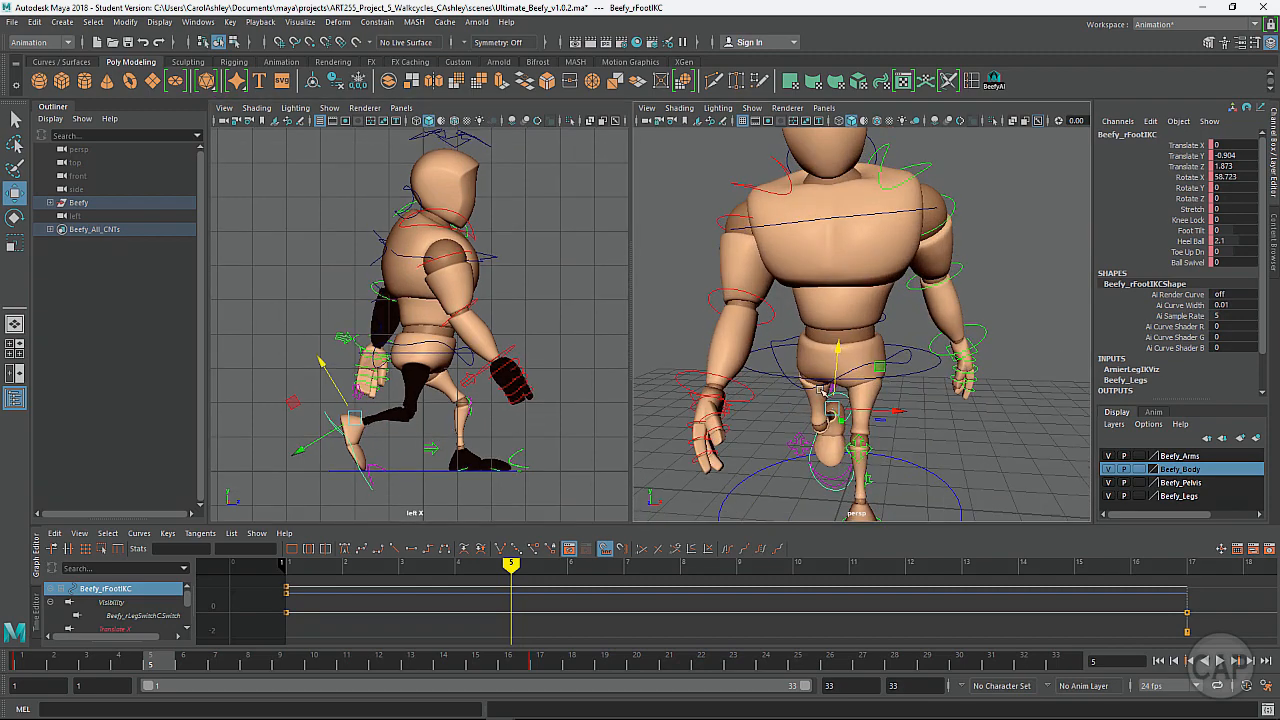
{"action": "mouse_move", "coordinate": [820, 390]}
{"action": "left_mouse_down", "text": "alt"}
{"action": "mouse_move", "coordinate": [790, 400]}
{"action": "mouse_move", "coordinate": [832, 400]}
{"action": "left_mouse_up", "text": "alt"}
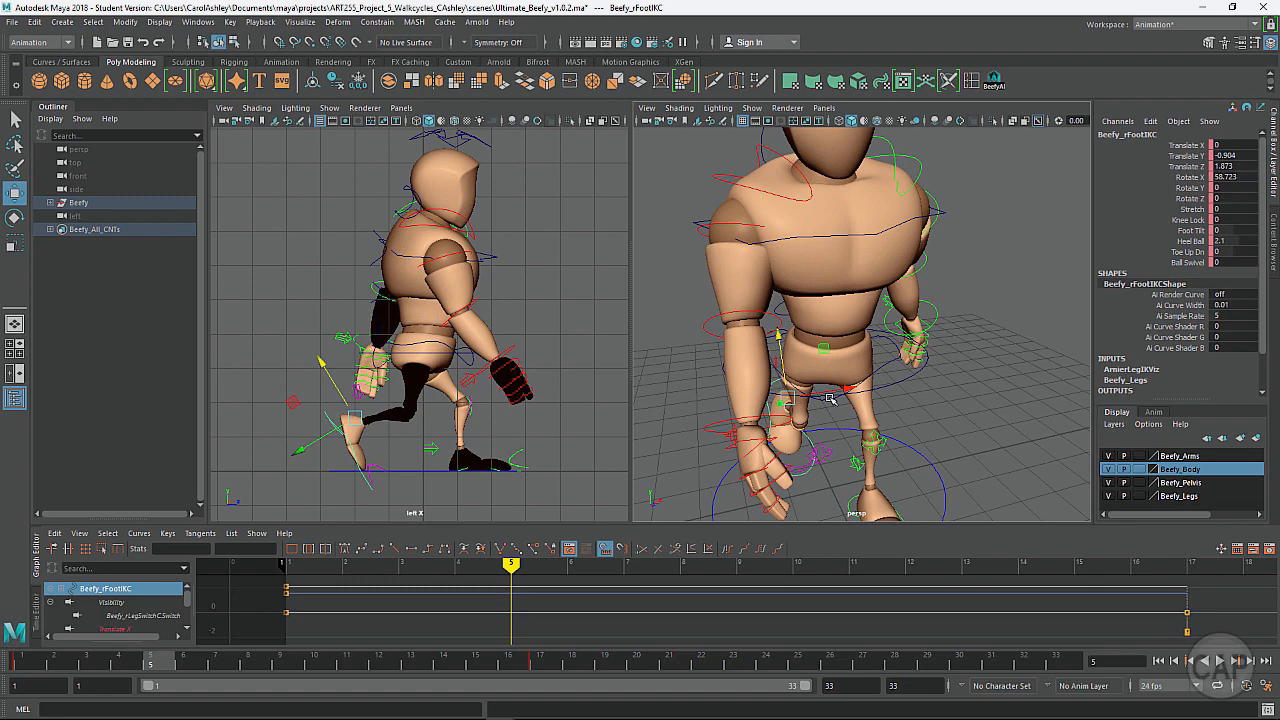
{"action": "left_click", "coordinate": [875, 381]}
{"action": "left_click_drag", "start_coordinate": [742, 400], "coordinate": [712, 424], "text": "alt"}
{"action": "key", "text": "e"}
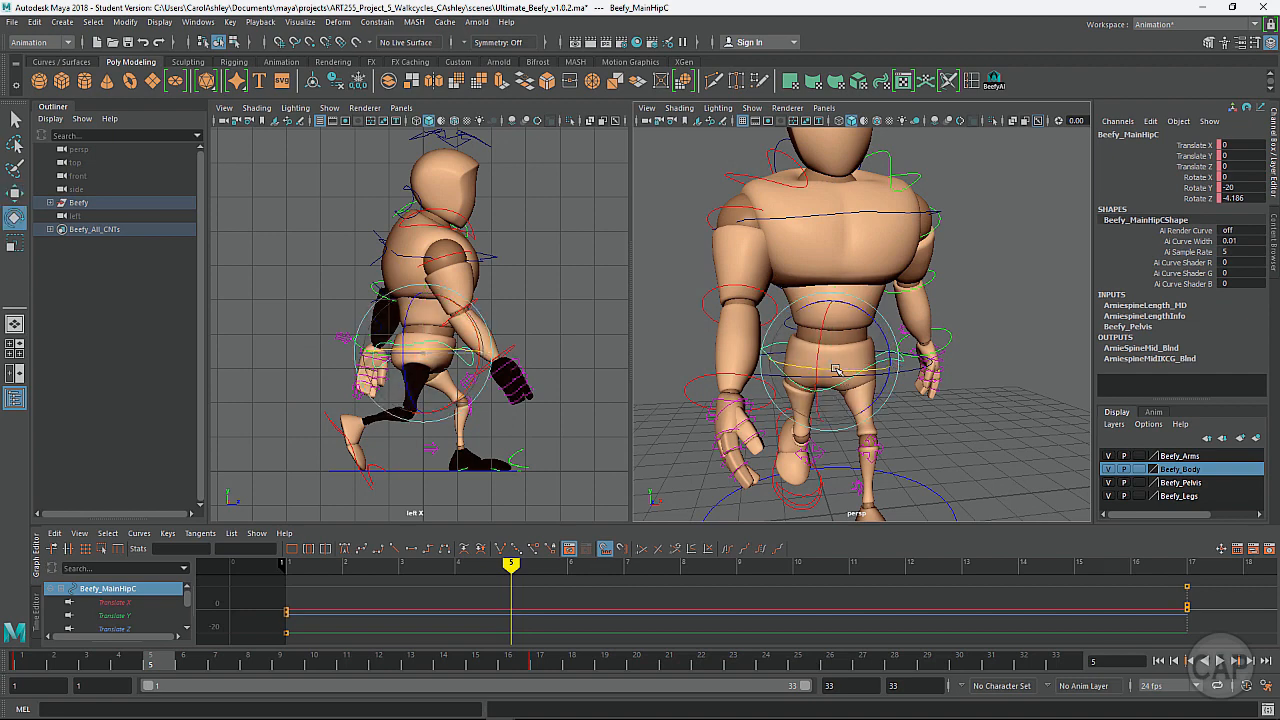
{"action": "left_click_drag", "start_coordinate": [836, 370], "coordinate": [839, 370]}
{"action": "key", "text": "ctrl+z"}
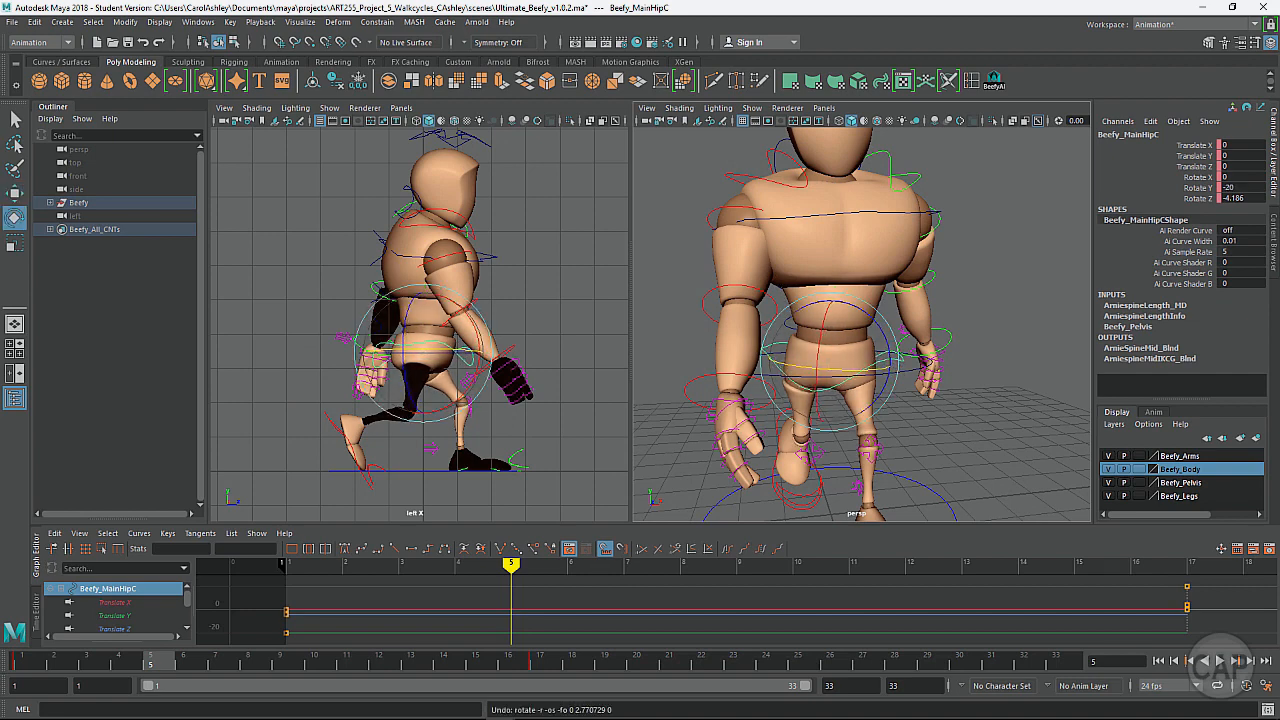
{"action": "left_click", "coordinate": [1205, 188]}
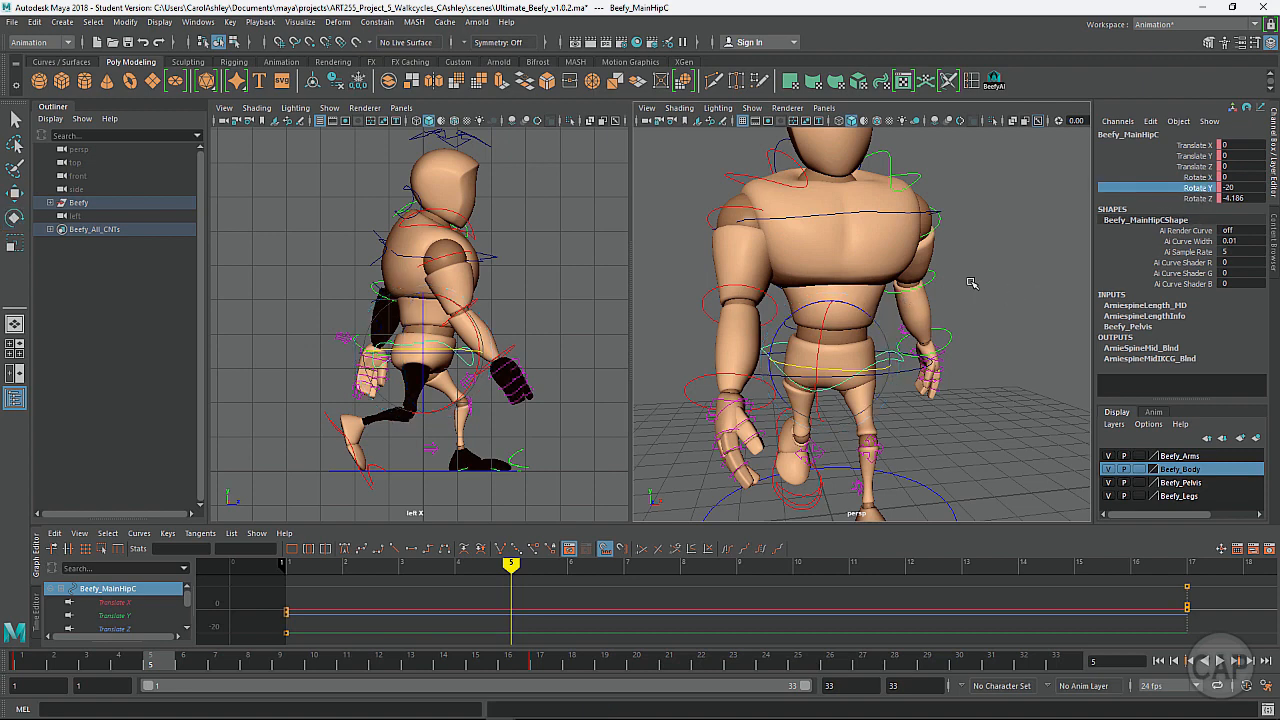
{"action": "middle_click_drag", "start_coordinate": [981, 283], "coordinate": [951, 289]}
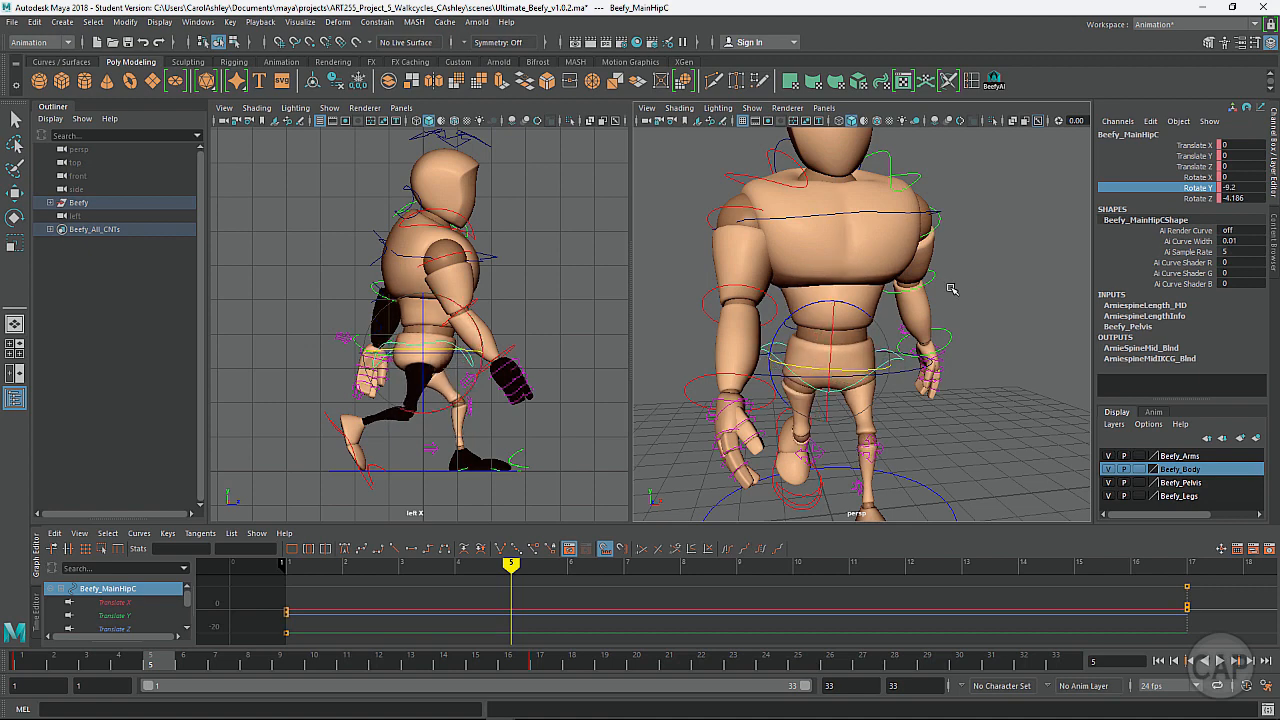
{"action": "left_click_drag", "start_coordinate": [864, 361], "coordinate": [848, 382], "text": "alt"}
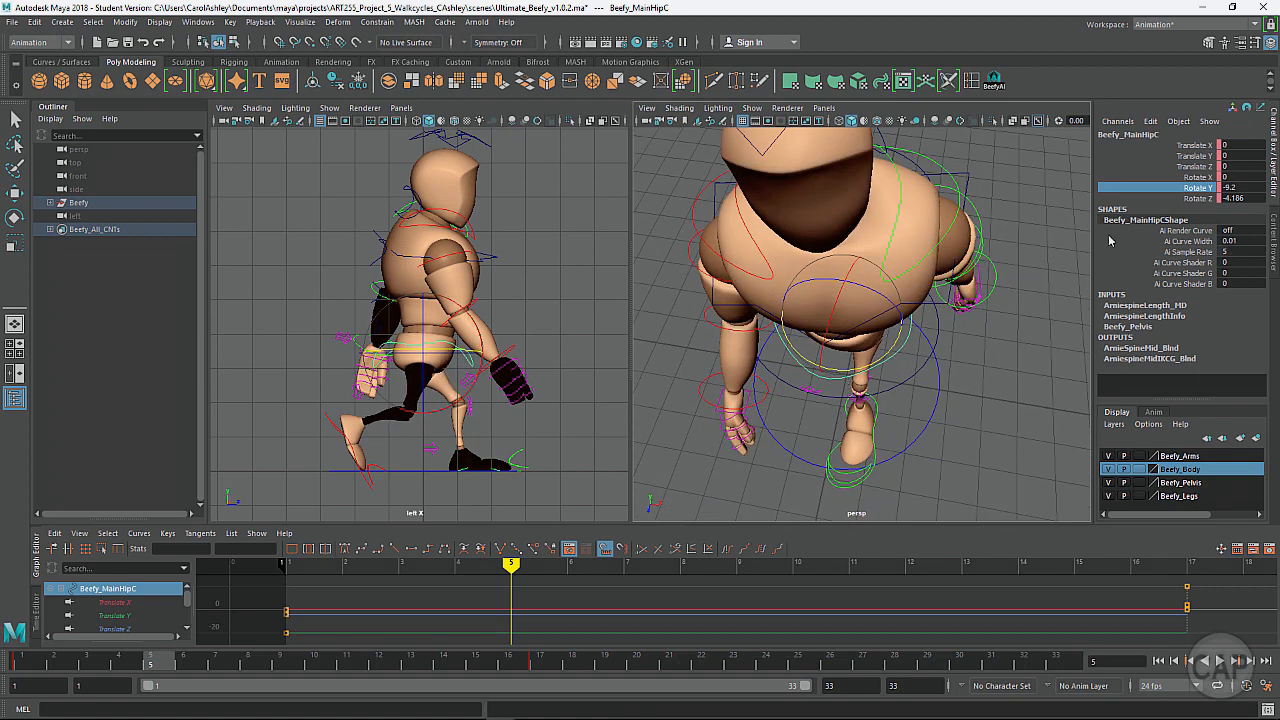
{"action": "left_click_drag", "start_coordinate": [805, 340], "coordinate": [790, 370], "text": "alt"}
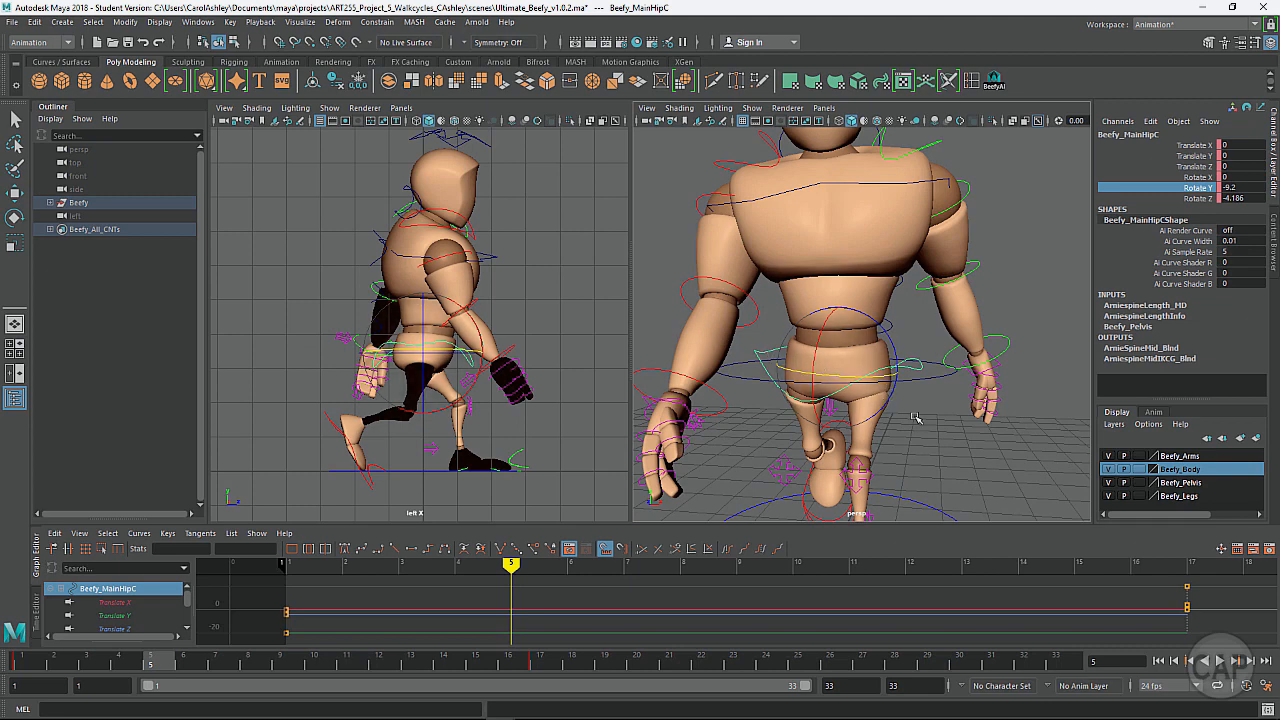
{"action": "left_click_drag", "start_coordinate": [808, 405], "coordinate": [845, 398], "text": "alt"}
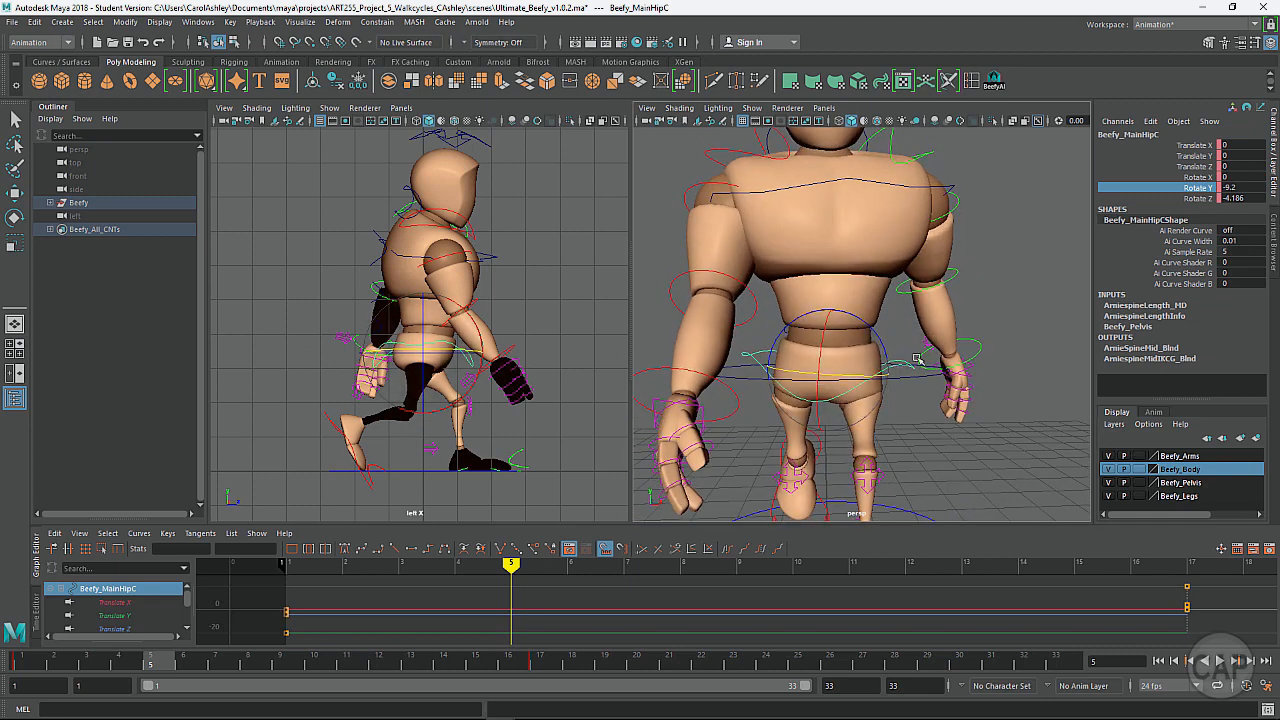
Tilt the main hip control to a Rotate Z of about 1.934 and check the pelvis from several angles.
{"action": "left_click", "coordinate": [1196, 198]}
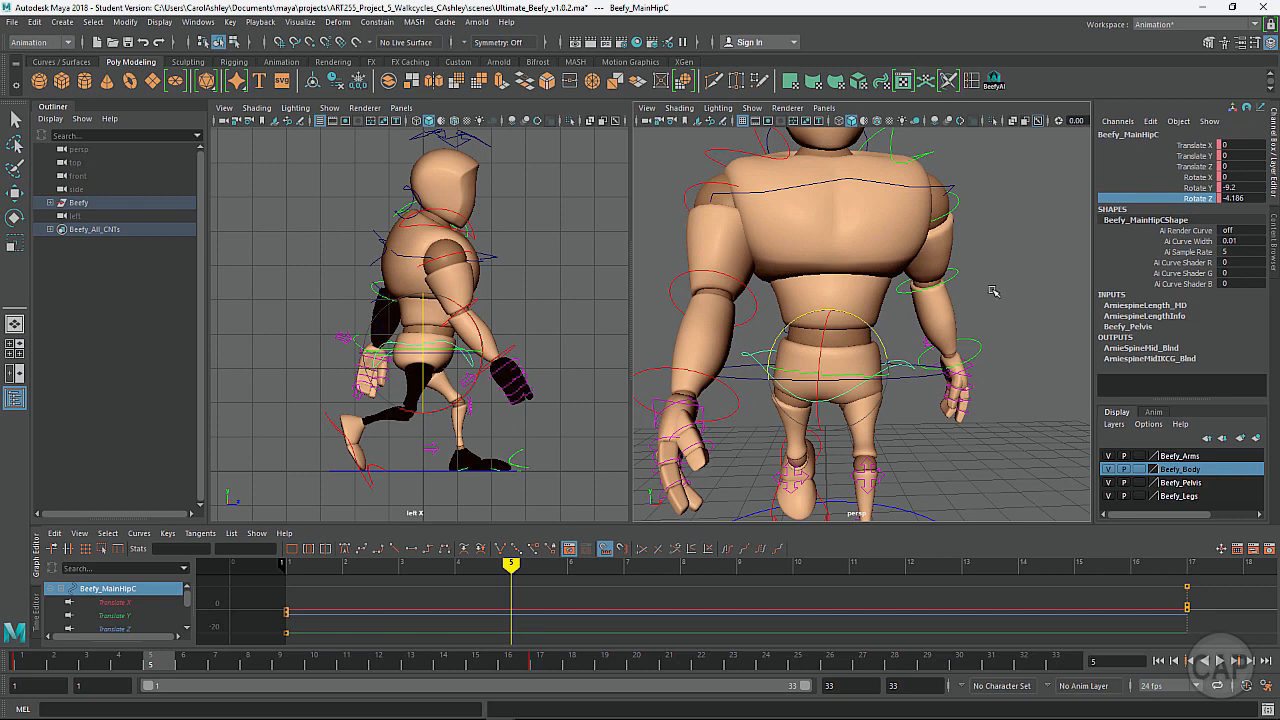
{"action": "middle_click_drag", "start_coordinate": [993, 290], "coordinate": [982, 290]}
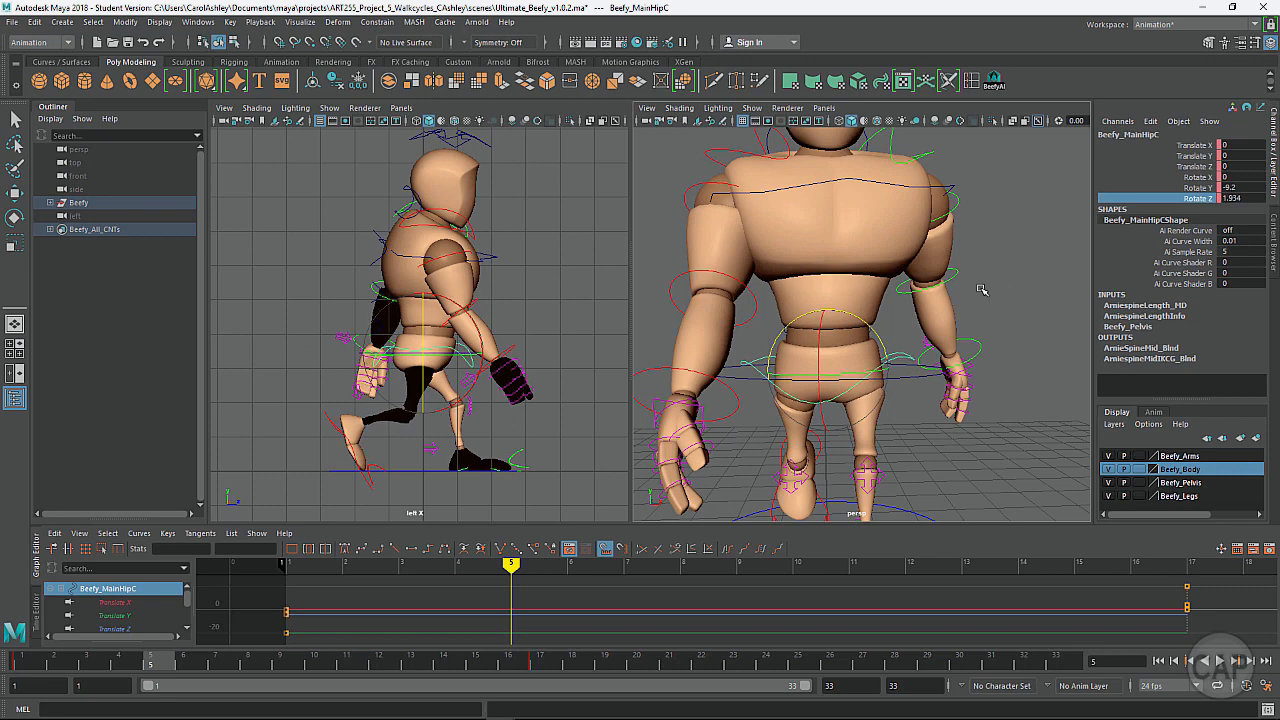
{"action": "left_click_drag", "start_coordinate": [800, 385], "coordinate": [832, 406], "text": "alt"}
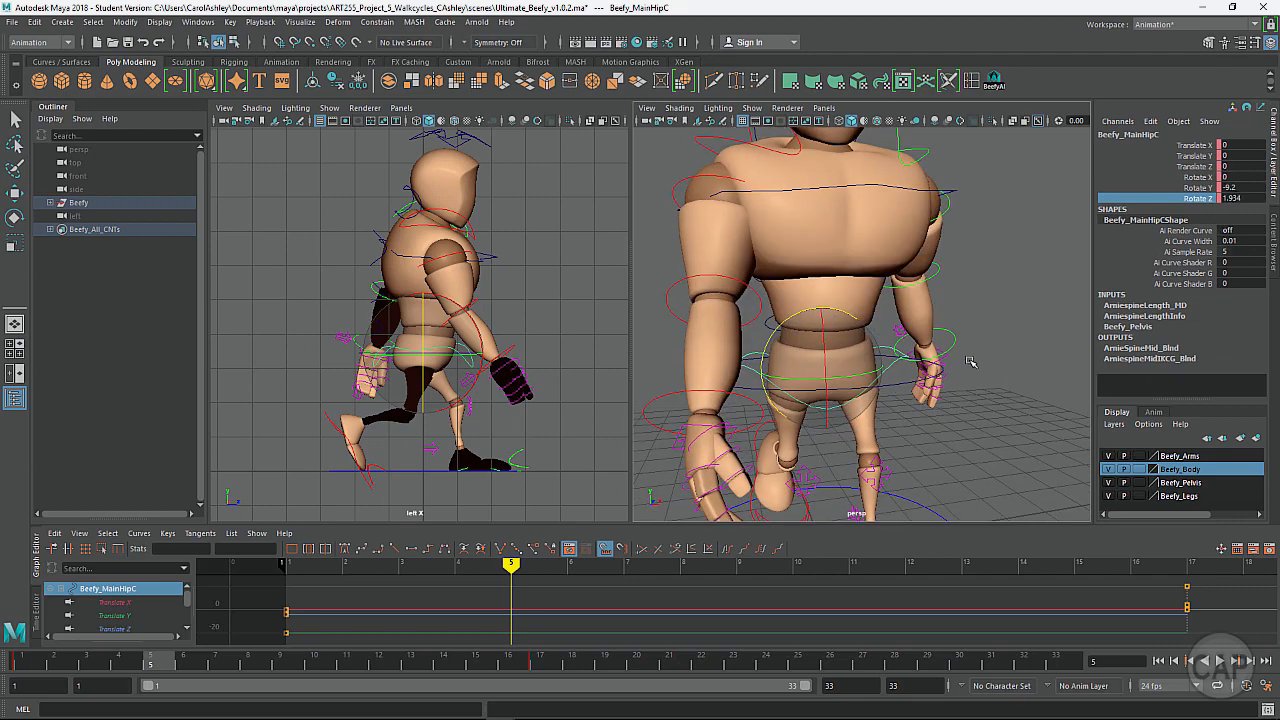
{"action": "mouse_move", "coordinate": [972, 363]}
{"action": "left_mouse_down", "text": "alt"}
{"action": "mouse_move", "coordinate": [920, 353]}
{"action": "mouse_move", "coordinate": [986, 370]}
{"action": "left_mouse_up", "text": "alt"}
{"action": "left_click_drag", "start_coordinate": [880, 352], "coordinate": [852, 290], "text": "alt"}
Turn the top spine control at the chest to a Rotate Y of about 2.377, checking the shoulders from the front and sides.
{"action": "left_click", "coordinate": [847, 308]}
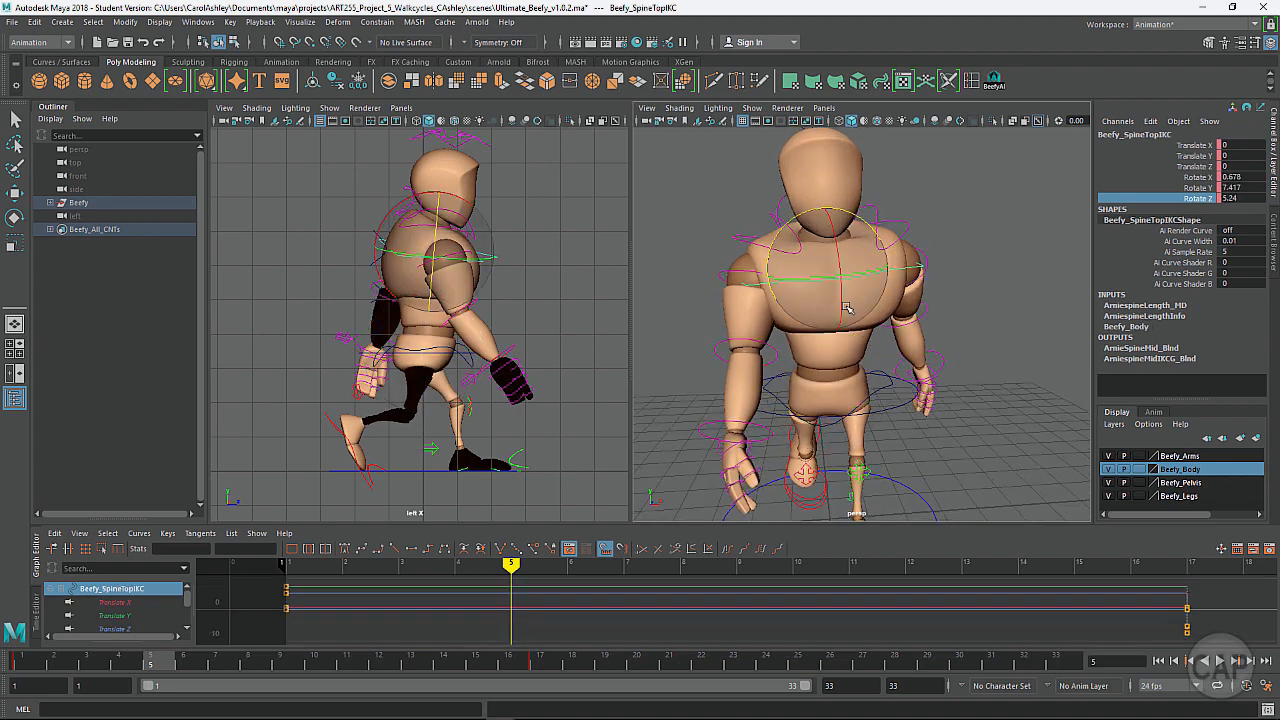
{"action": "right_click_drag", "start_coordinate": [821, 312], "coordinate": [921, 308], "text": "alt"}
{"action": "left_click_drag", "start_coordinate": [869, 310], "coordinate": [843, 308], "text": "alt"}
{"action": "middle_click_drag", "start_coordinate": [869, 302], "coordinate": [870, 343], "text": "alt"}
{"action": "left_click_drag", "start_coordinate": [864, 345], "coordinate": [880, 348], "text": "alt"}
{"action": "middle_click_drag", "start_coordinate": [860, 389], "coordinate": [868, 367], "text": "alt"}
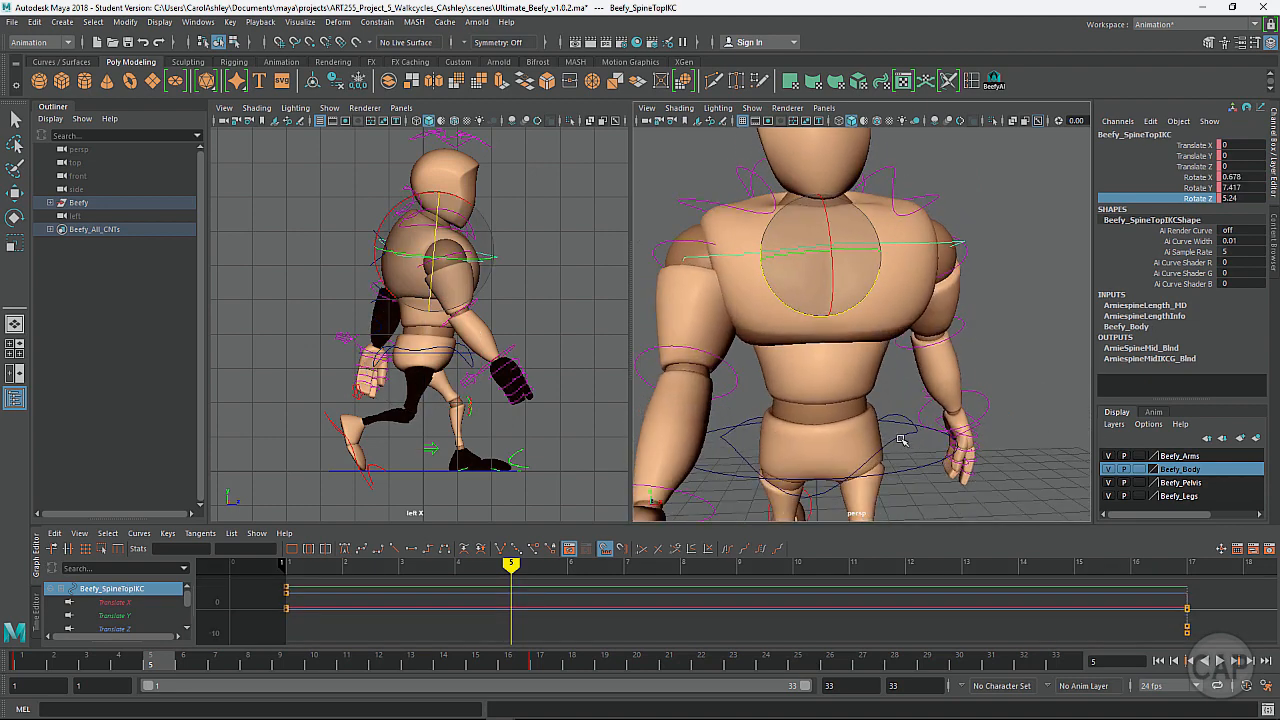
{"action": "left_click_drag", "start_coordinate": [890, 418], "coordinate": [886, 427], "text": "alt"}
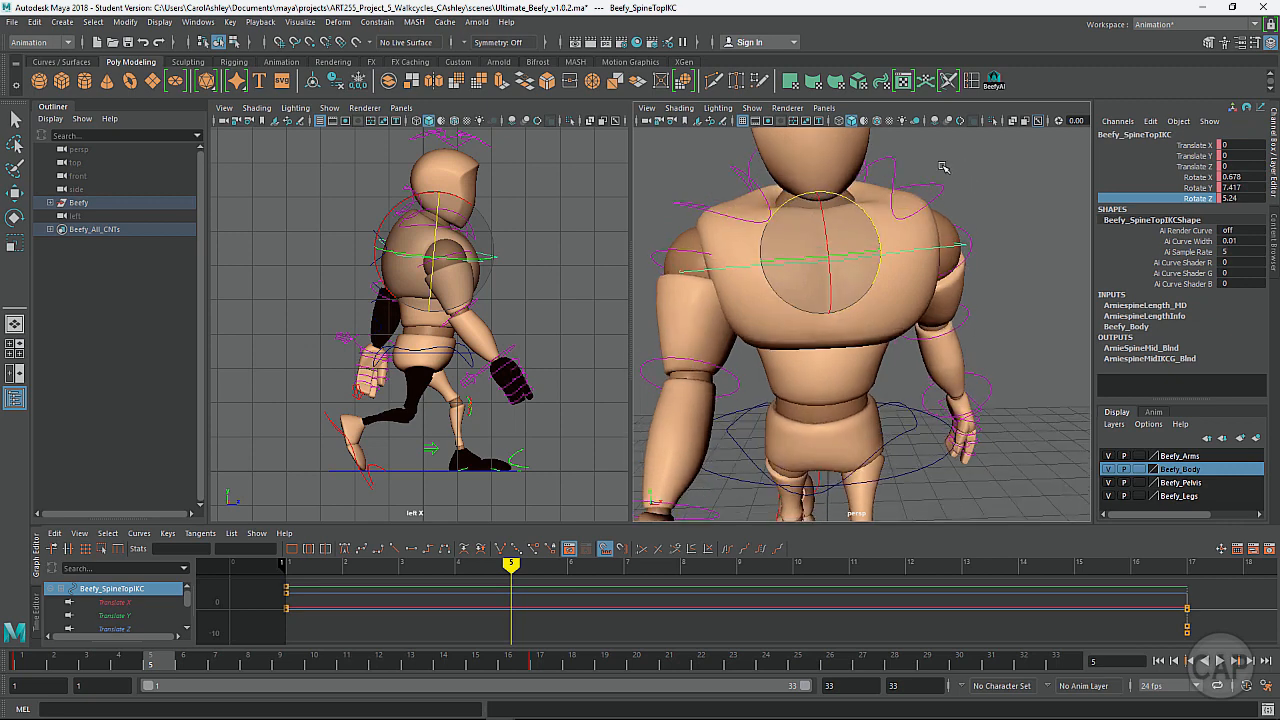
{"action": "left_click", "coordinate": [1204, 187]}
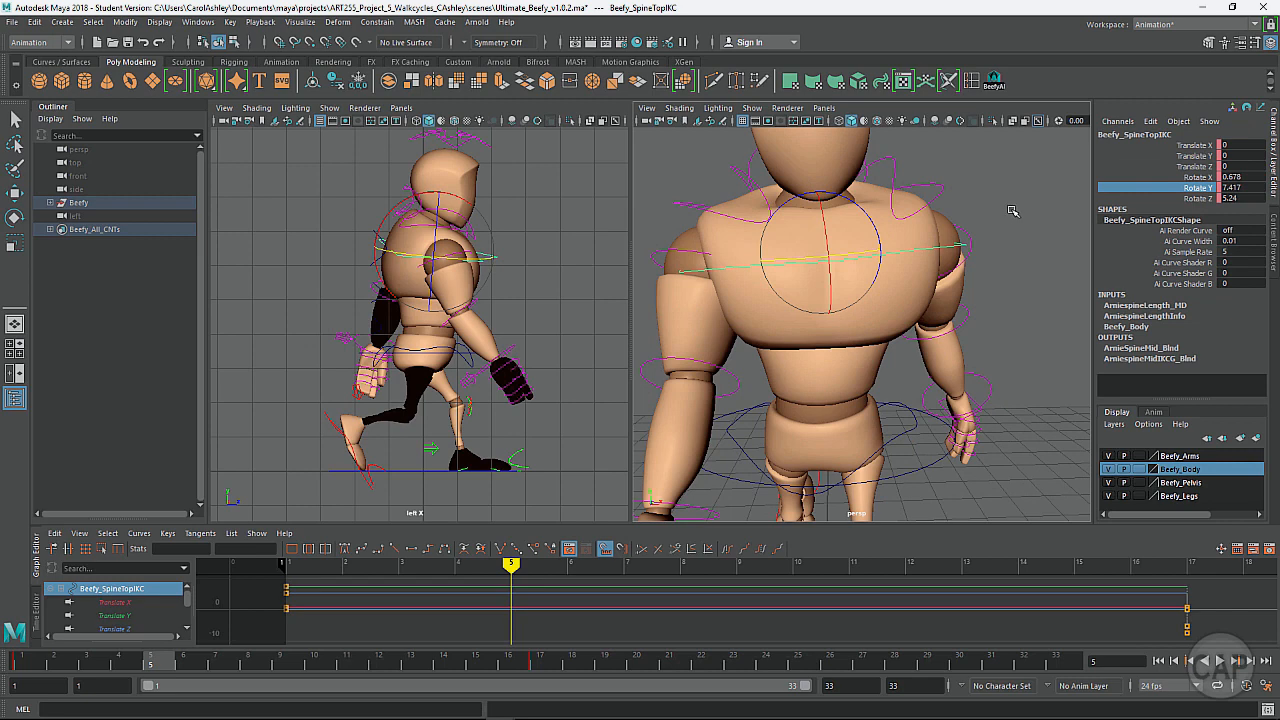
{"action": "middle_click_drag", "start_coordinate": [1012, 211], "coordinate": [1018, 211]}
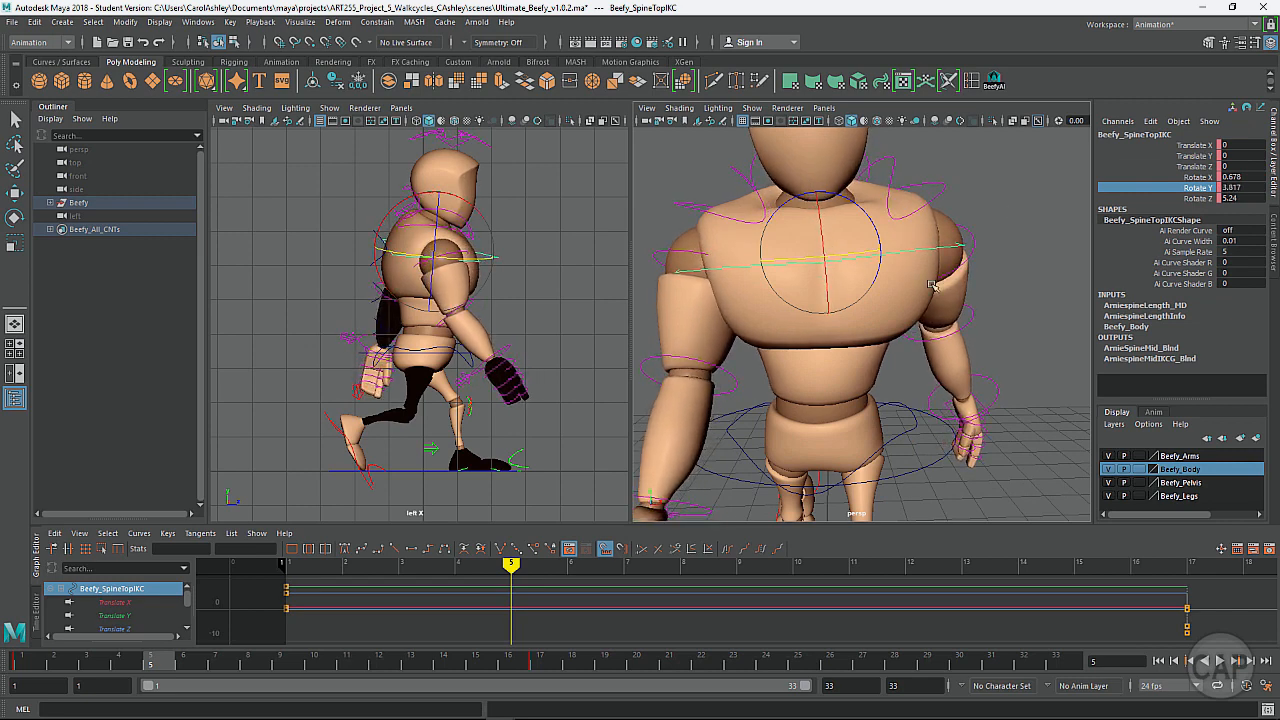
{"action": "left_click_drag", "start_coordinate": [930, 286], "coordinate": [864, 306], "text": "alt"}
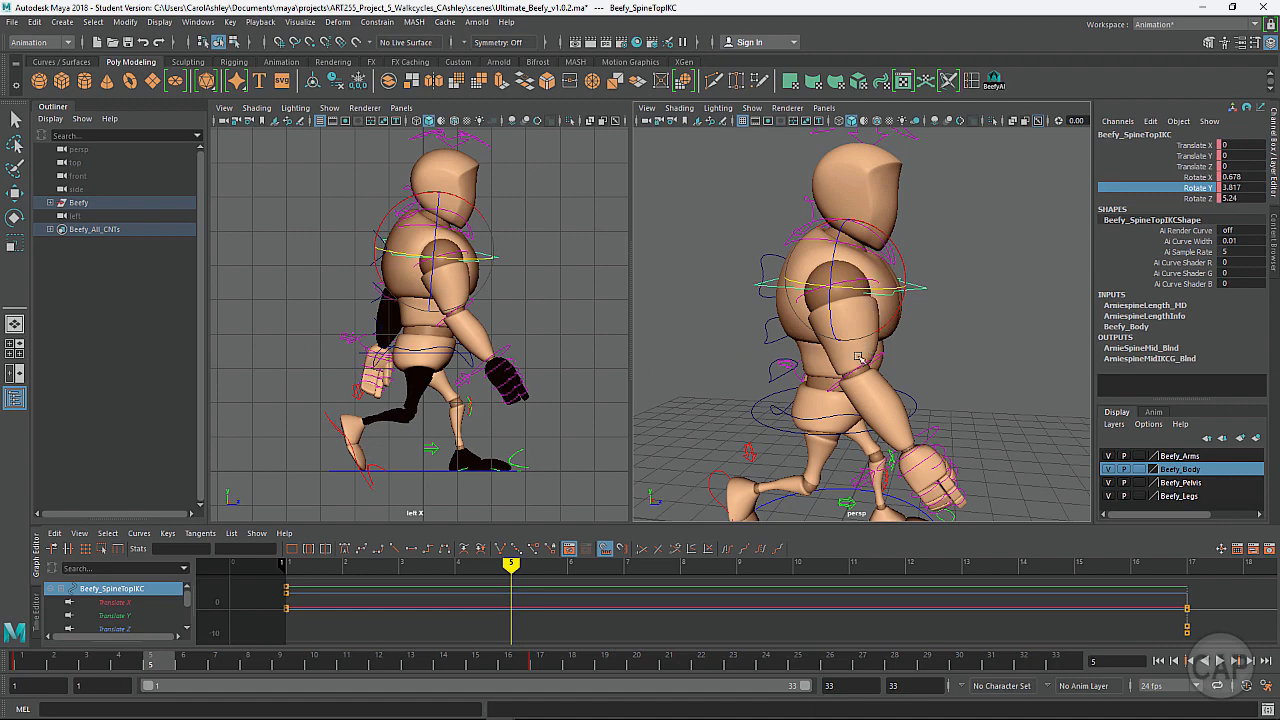
{"action": "left_click_drag", "start_coordinate": [858, 358], "coordinate": [937, 331], "text": "alt"}
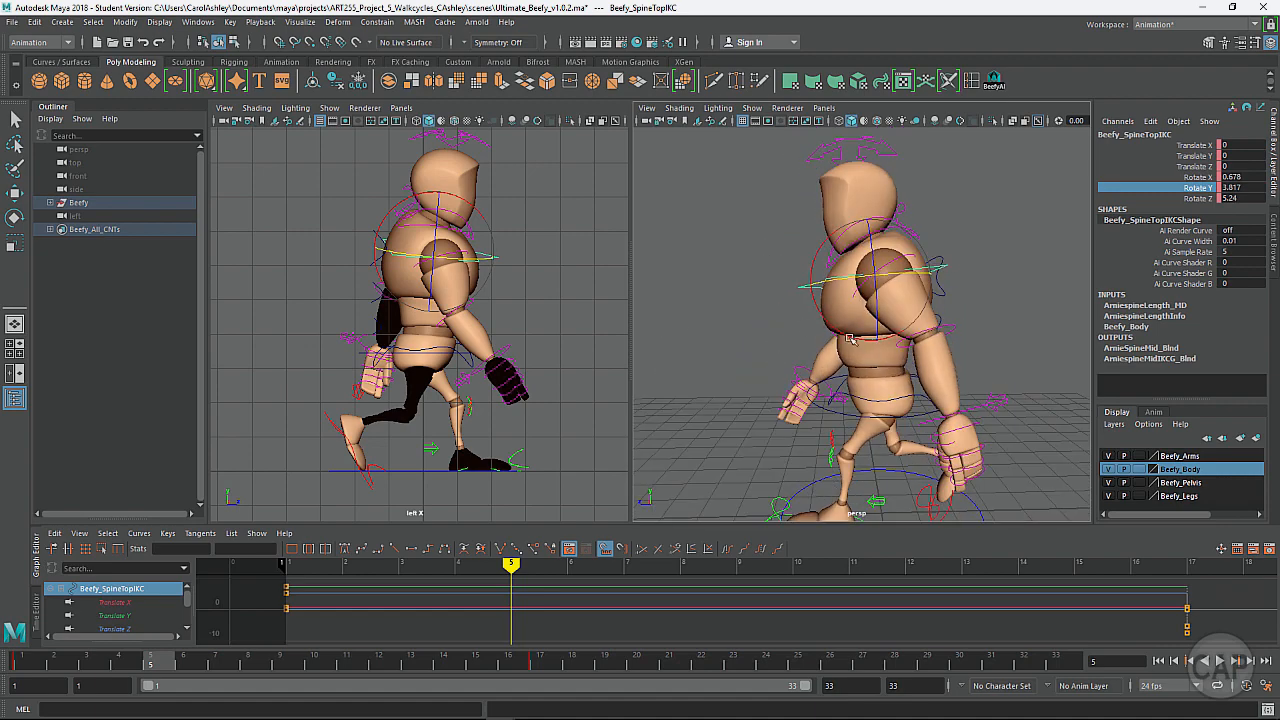
{"action": "left_click_drag", "start_coordinate": [825, 344], "coordinate": [889, 335], "text": "alt"}
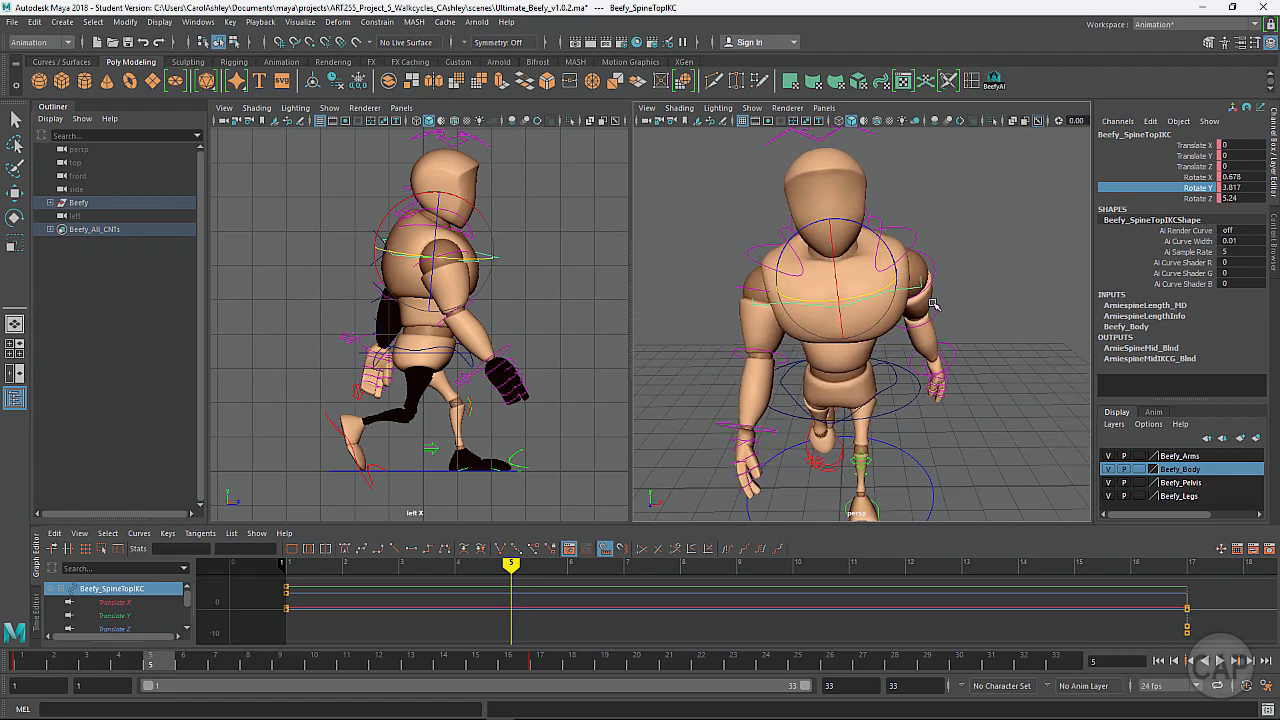
{"action": "key", "text": "ctrl+z"}
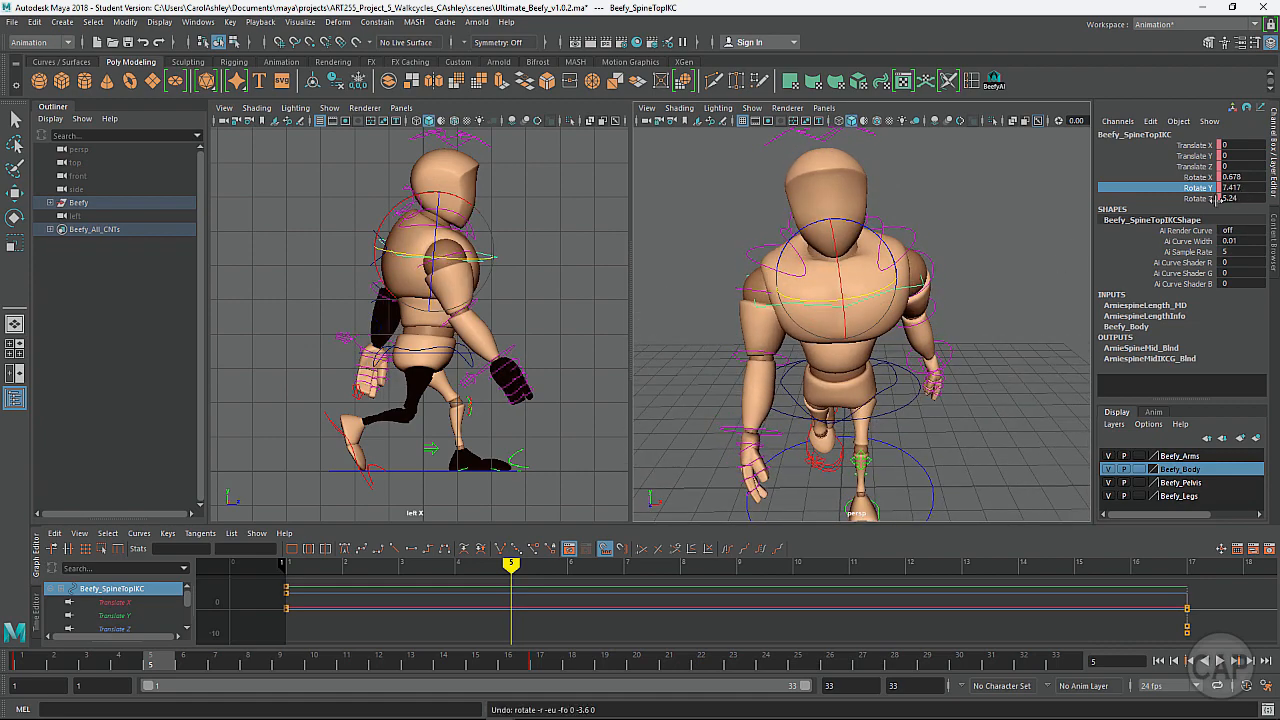
{"action": "middle_click_drag", "start_coordinate": [996, 255], "coordinate": [1009, 256]}
{"action": "left_click_drag", "start_coordinate": [979, 297], "coordinate": [866, 318], "text": "alt"}
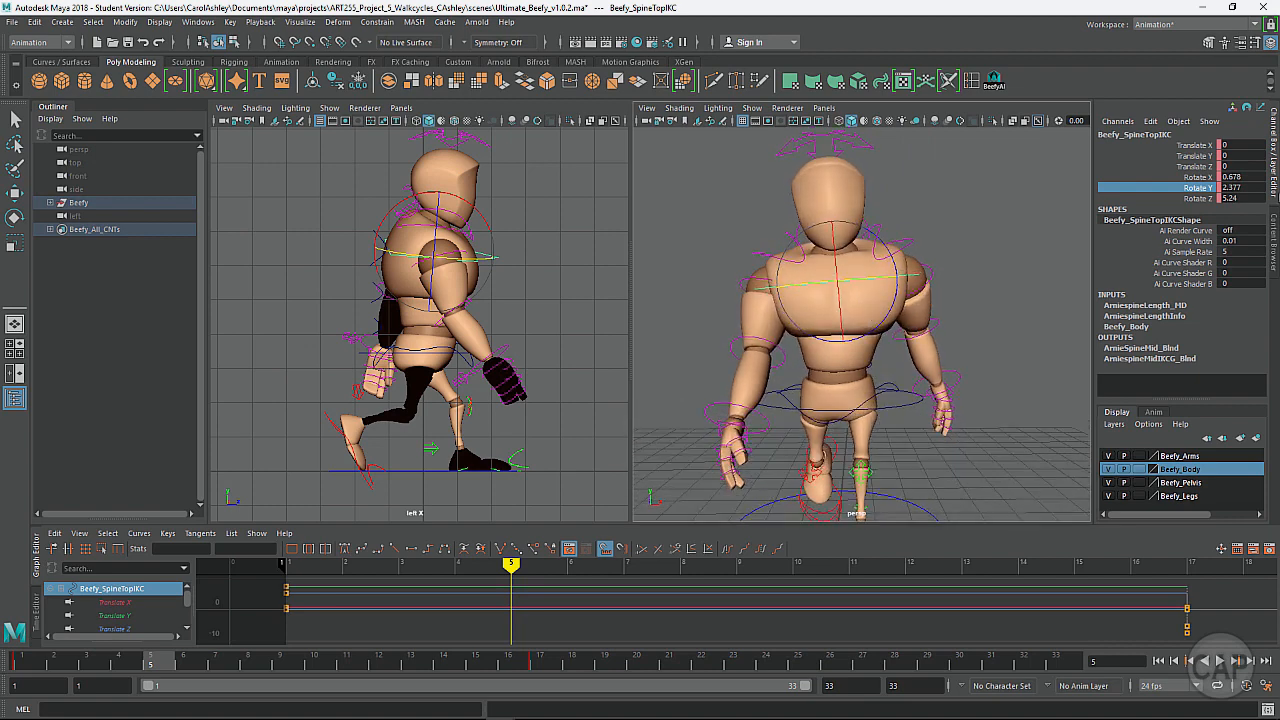
Tilt the top spine control to a Rotate Z of about -1.2 so the shoulders counter the hips.
{"action": "left_click", "coordinate": [1204, 198]}
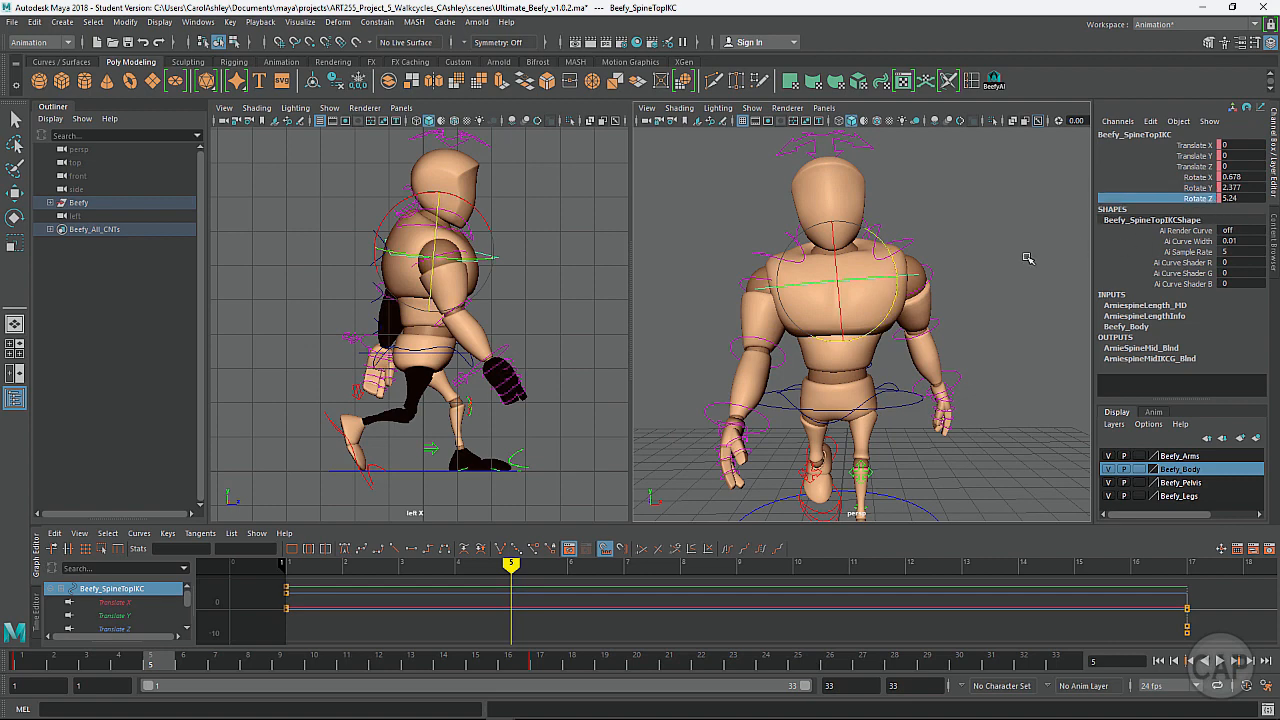
{"action": "middle_click_drag", "start_coordinate": [1031, 257], "coordinate": [1018, 260]}
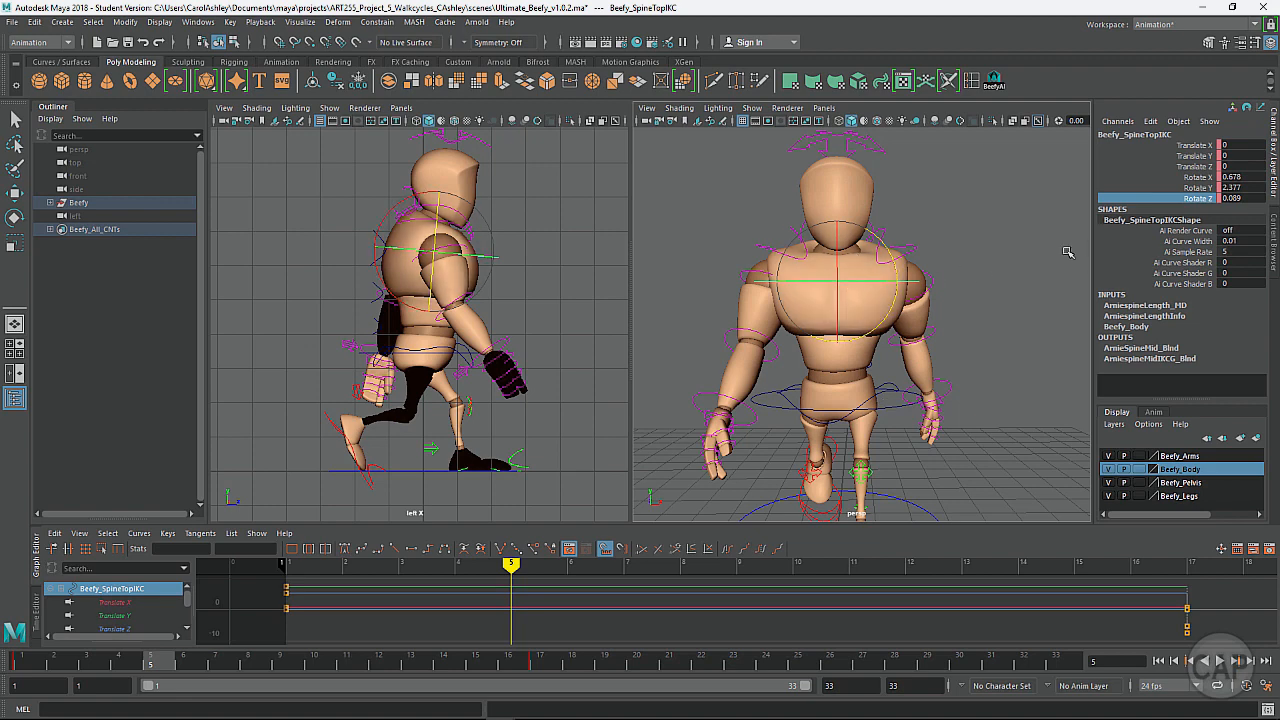
{"action": "mouse_move", "coordinate": [1023, 256]}
{"action": "left_mouse_down", "text": "alt"}
{"action": "mouse_move", "coordinate": [1020, 270]}
{"action": "mouse_move", "coordinate": [969, 257]}
{"action": "mouse_move", "coordinate": [1016, 263]}
{"action": "left_mouse_up", "text": "alt"}
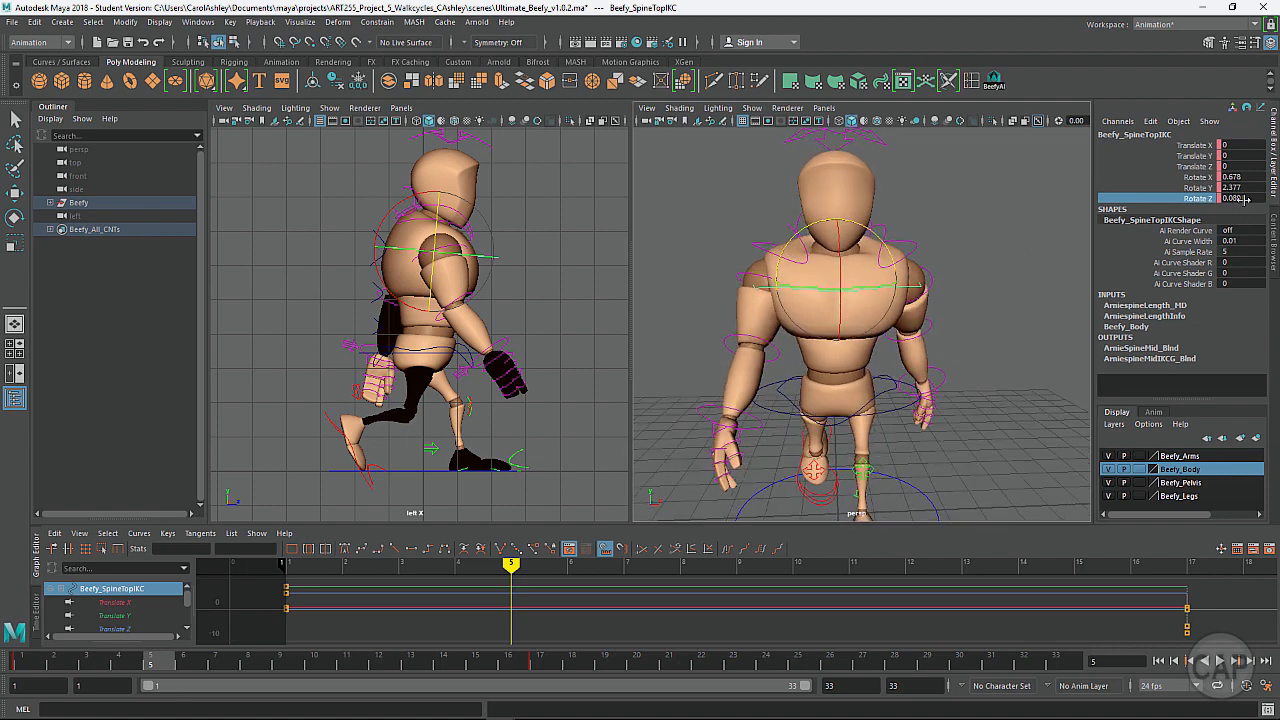
{"action": "left_click_drag", "start_coordinate": [1020, 259], "coordinate": [991, 264], "text": "alt"}
{"action": "middle_click_drag", "start_coordinate": [991, 264], "coordinate": [1016, 224]}
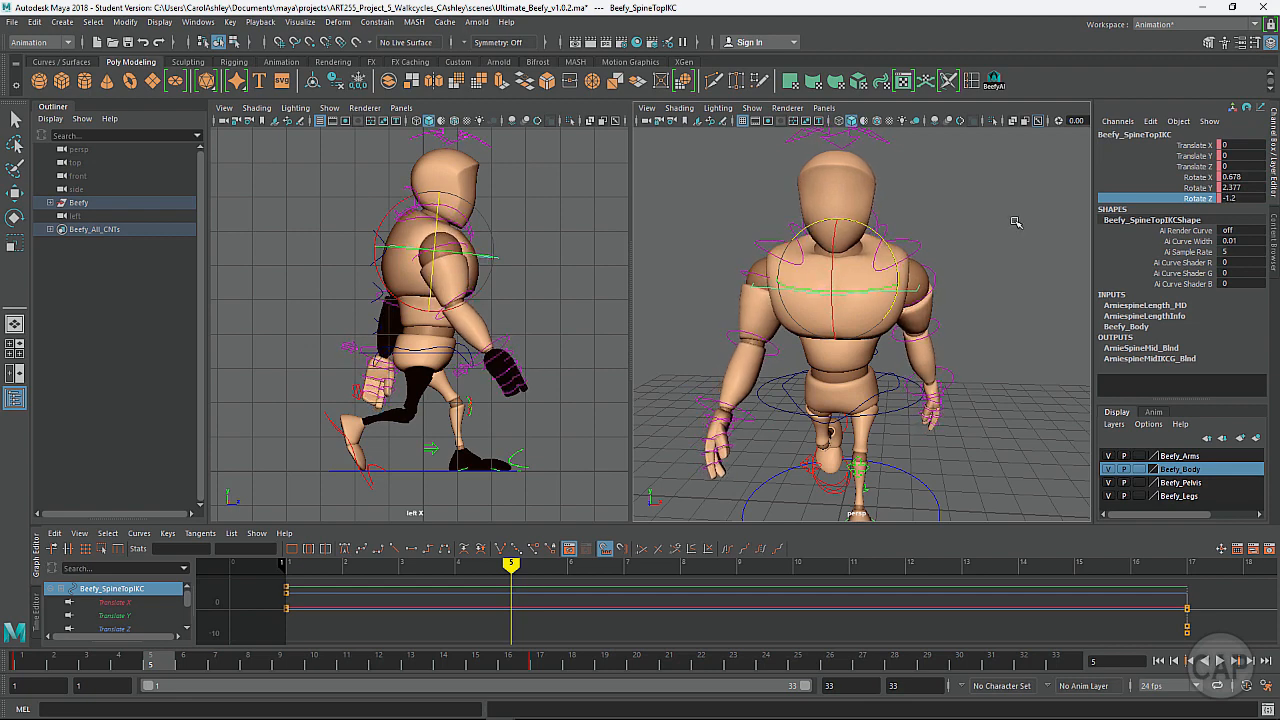
Rotate the right clavicle control back to a Rotate Y of about -0.914.
{"action": "left_click_drag", "start_coordinate": [1000, 237], "coordinate": [897, 220], "text": "alt"}
{"action": "middle_click_drag", "start_coordinate": [922, 208], "coordinate": [922, 151], "text": "alt"}
{"action": "left_click_drag", "start_coordinate": [850, 281], "coordinate": [964, 300], "text": "alt"}
{"action": "left_click", "coordinate": [998, 244]}
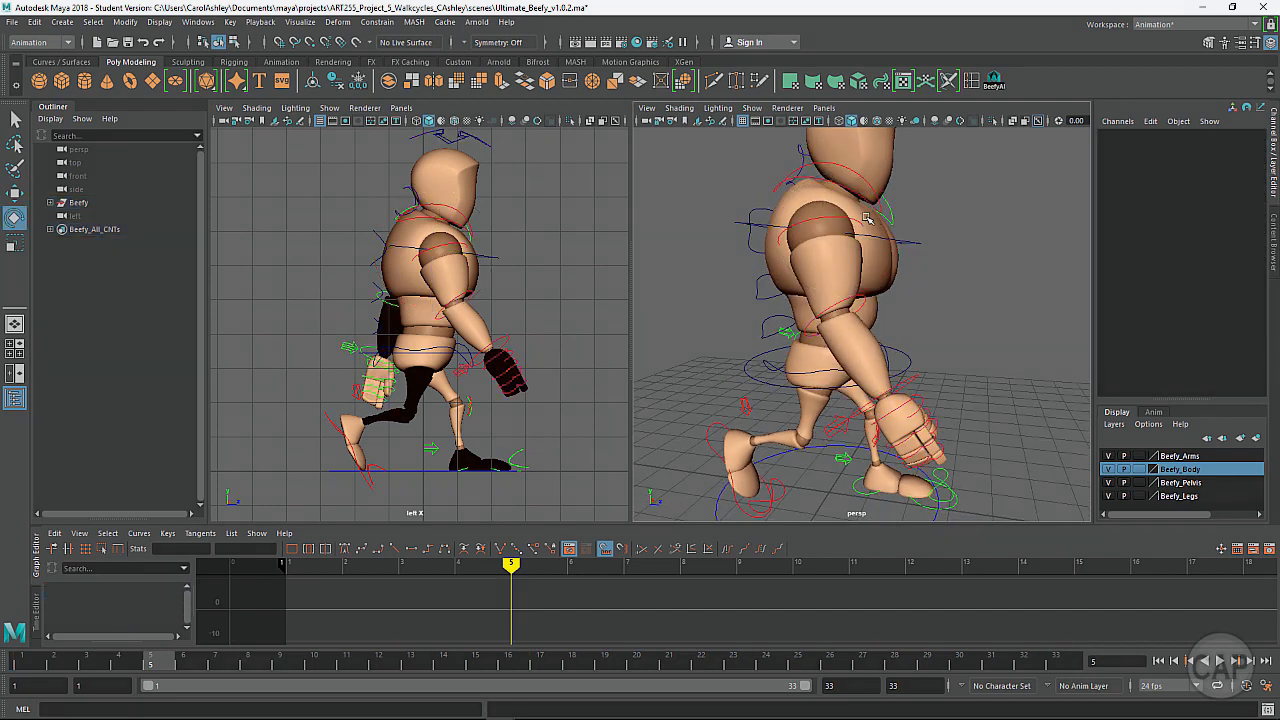
{"action": "left_click", "coordinate": [866, 194]}
{"action": "left_click_drag", "start_coordinate": [903, 257], "coordinate": [840, 208], "text": "alt"}
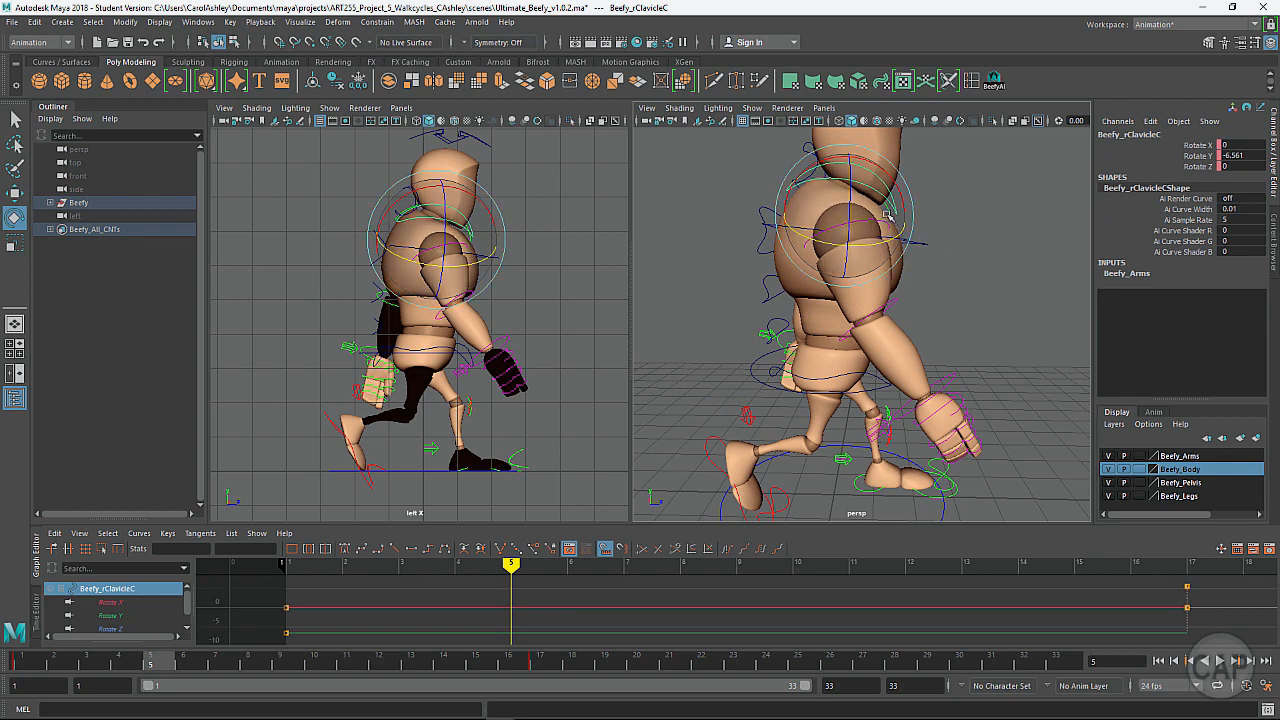
{"action": "left_click_drag", "start_coordinate": [924, 242], "coordinate": [885, 243]}
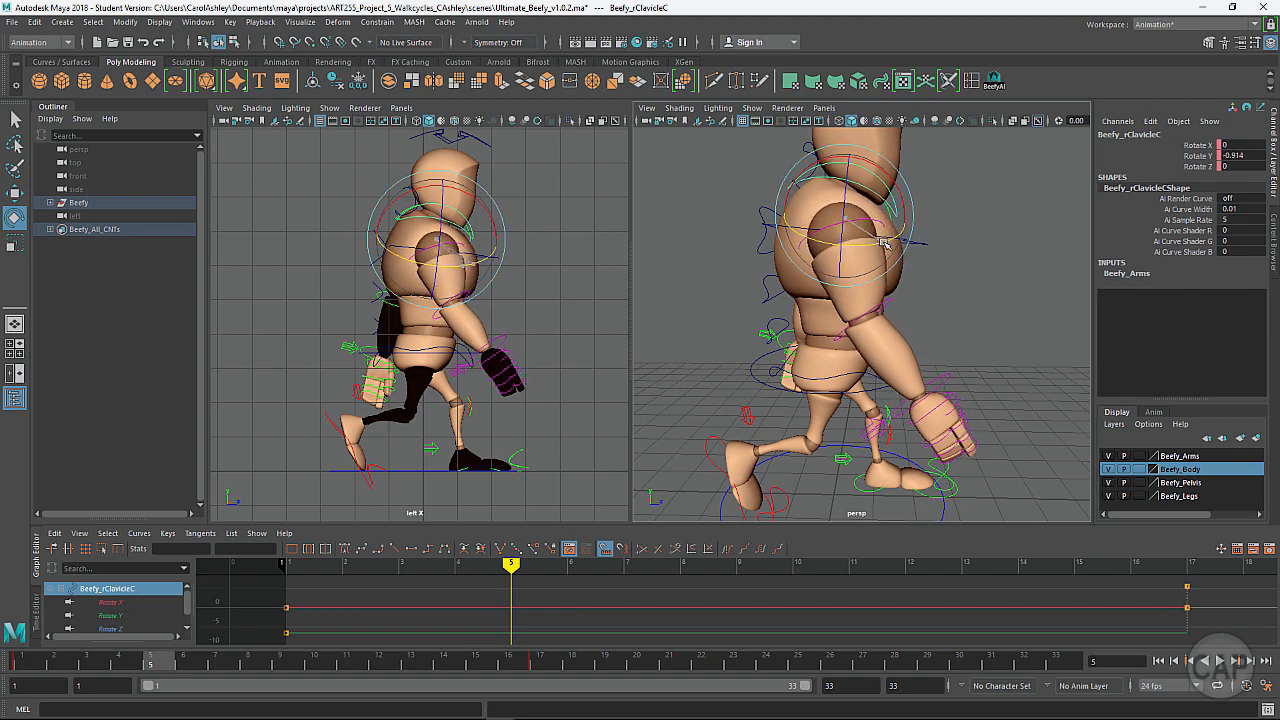
{"action": "left_click", "coordinate": [999, 277]}
Swing the right shoulder control to a Rotate Y of about -11.08 and bend the right elbow to about -35.111.
{"action": "left_click", "coordinate": [898, 227]}
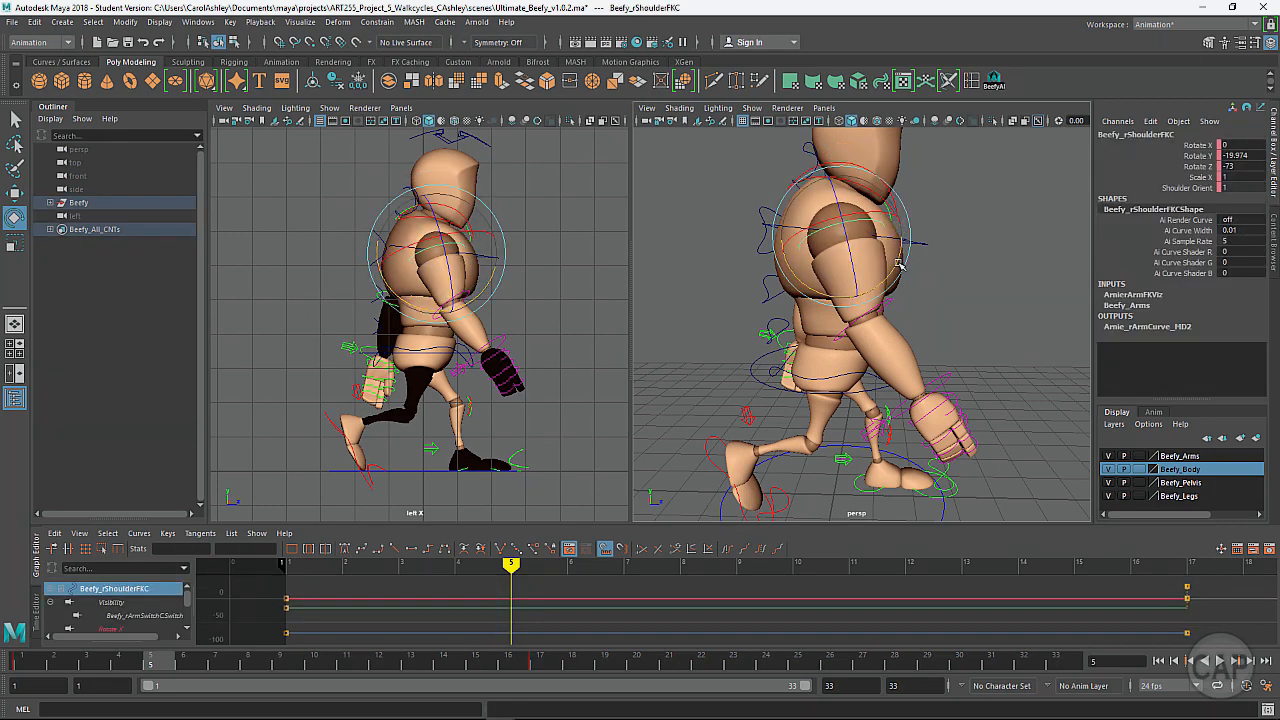
{"action": "left_click_drag", "start_coordinate": [896, 263], "coordinate": [890, 267]}
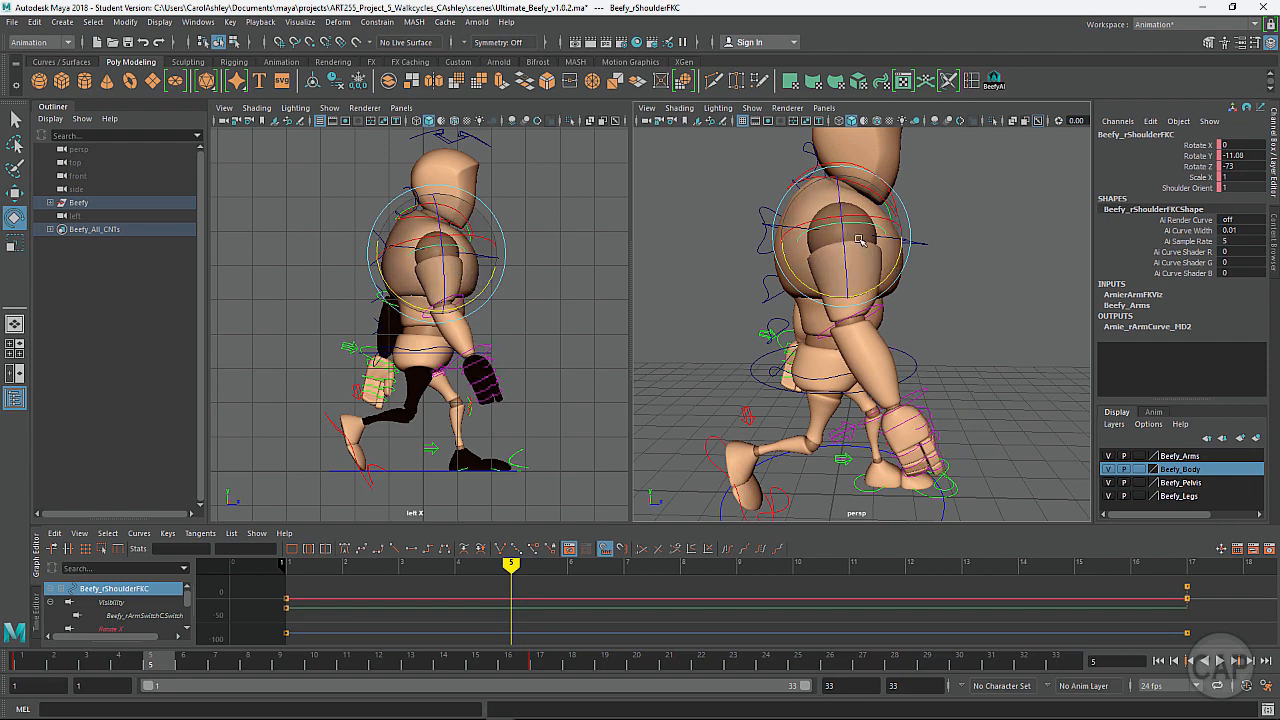
{"action": "left_click", "coordinate": [876, 316]}
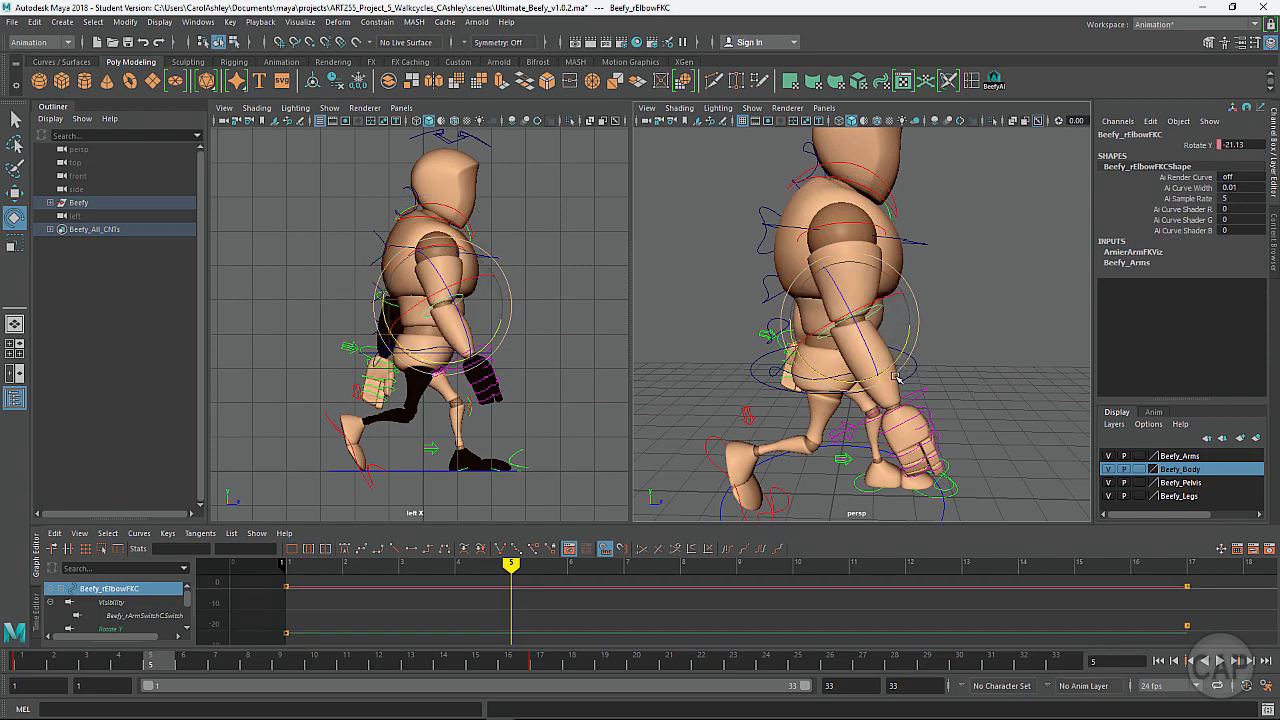
{"action": "left_click_drag", "start_coordinate": [889, 370], "coordinate": [895, 358]}
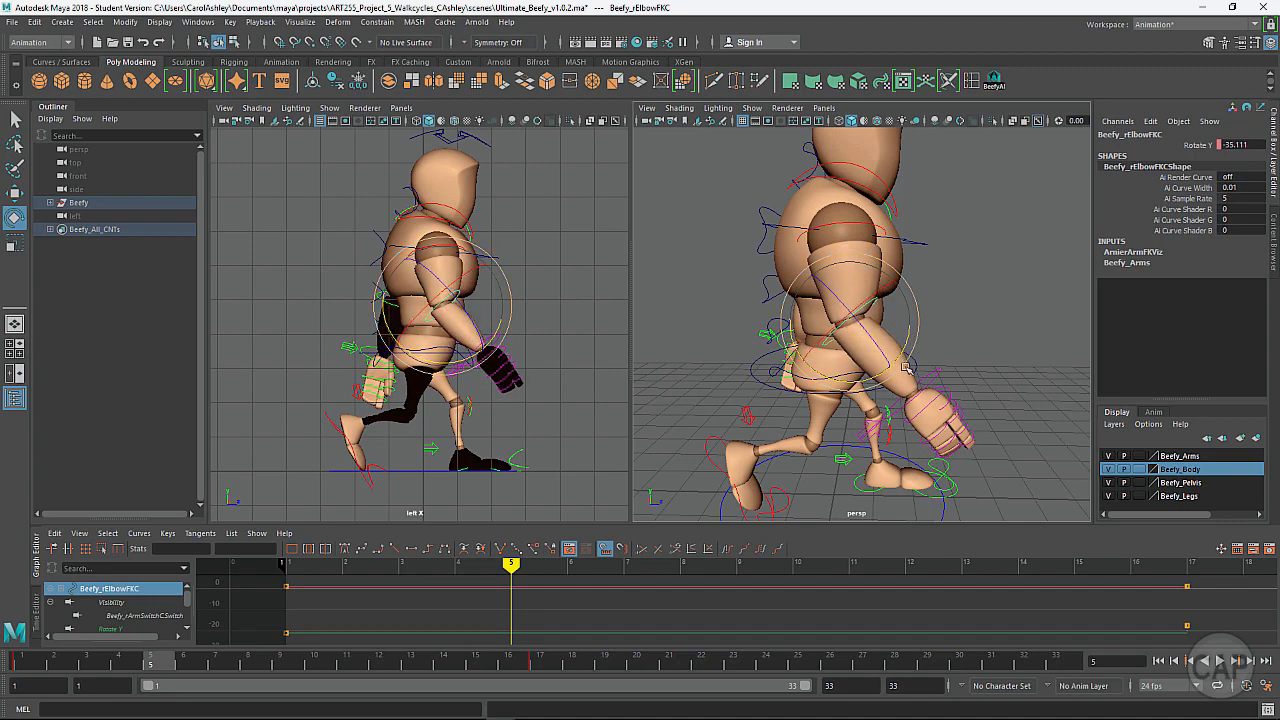
Rotate the left clavicle control to a Rotate Y of about -0.693.
{"action": "left_click_drag", "start_coordinate": [966, 314], "coordinate": [905, 298], "text": "alt"}
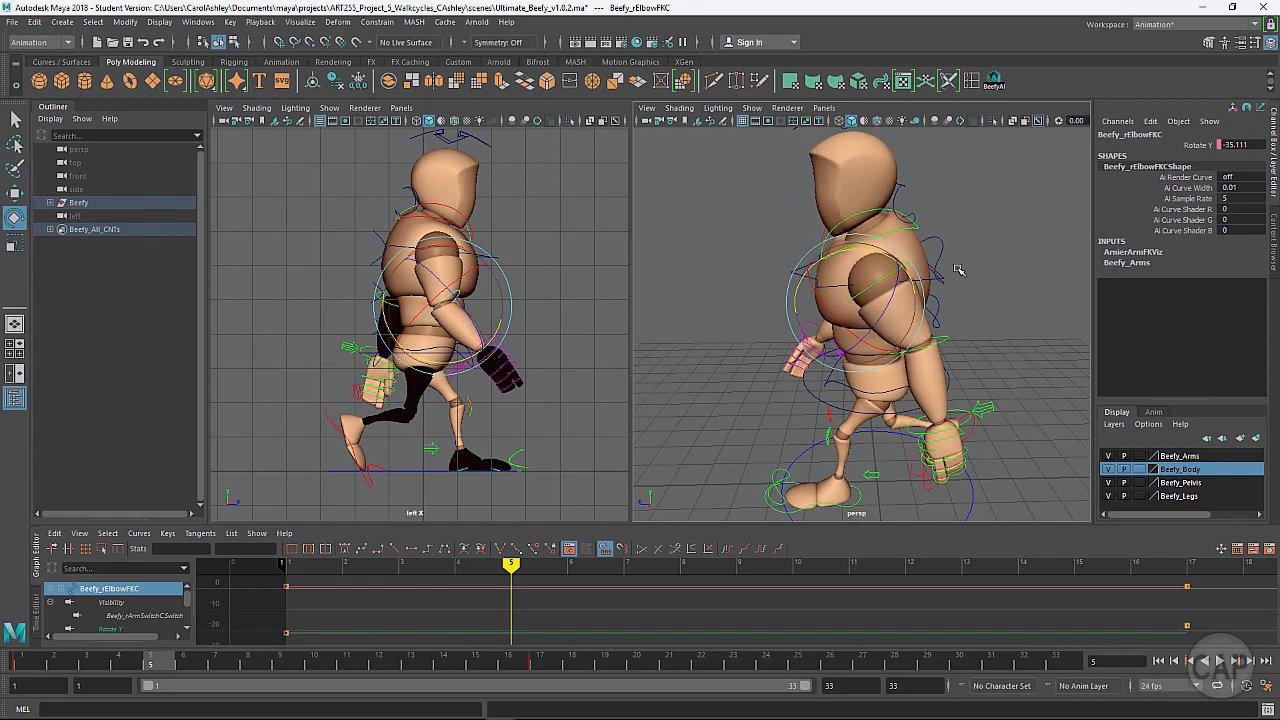
{"action": "left_click", "coordinate": [896, 286]}
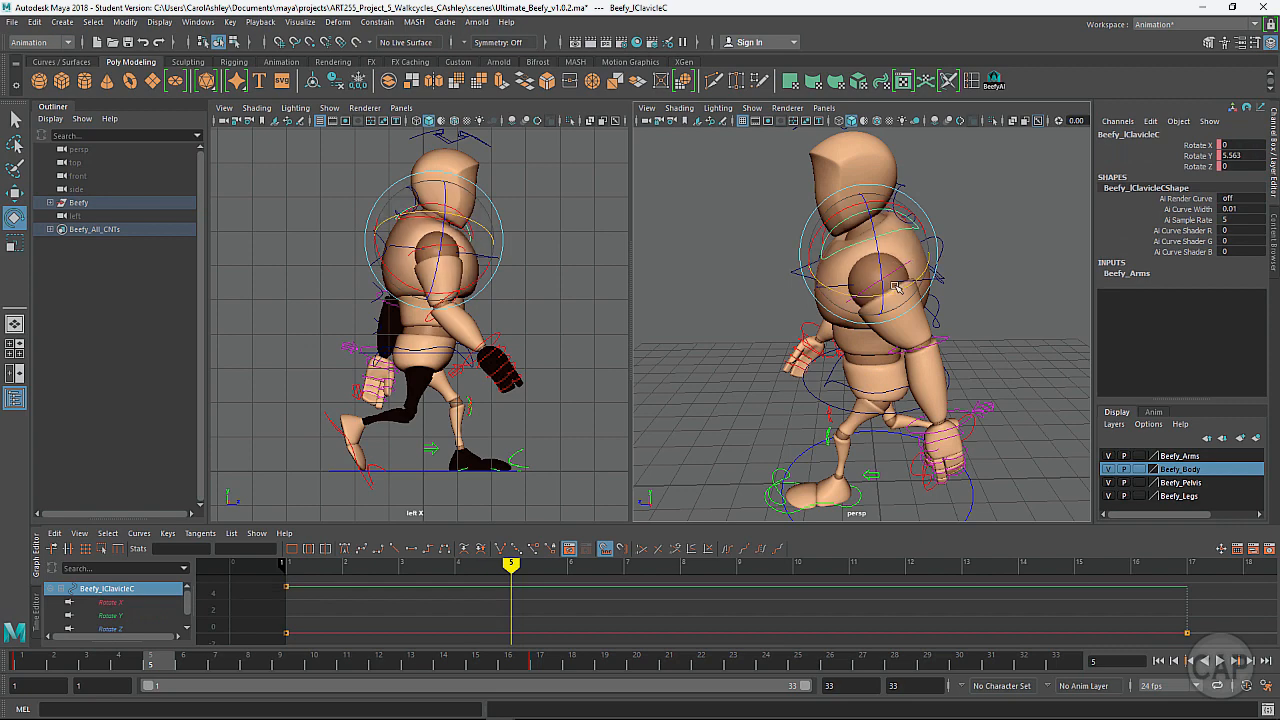
{"action": "left_click_drag", "start_coordinate": [896, 289], "coordinate": [889, 292]}
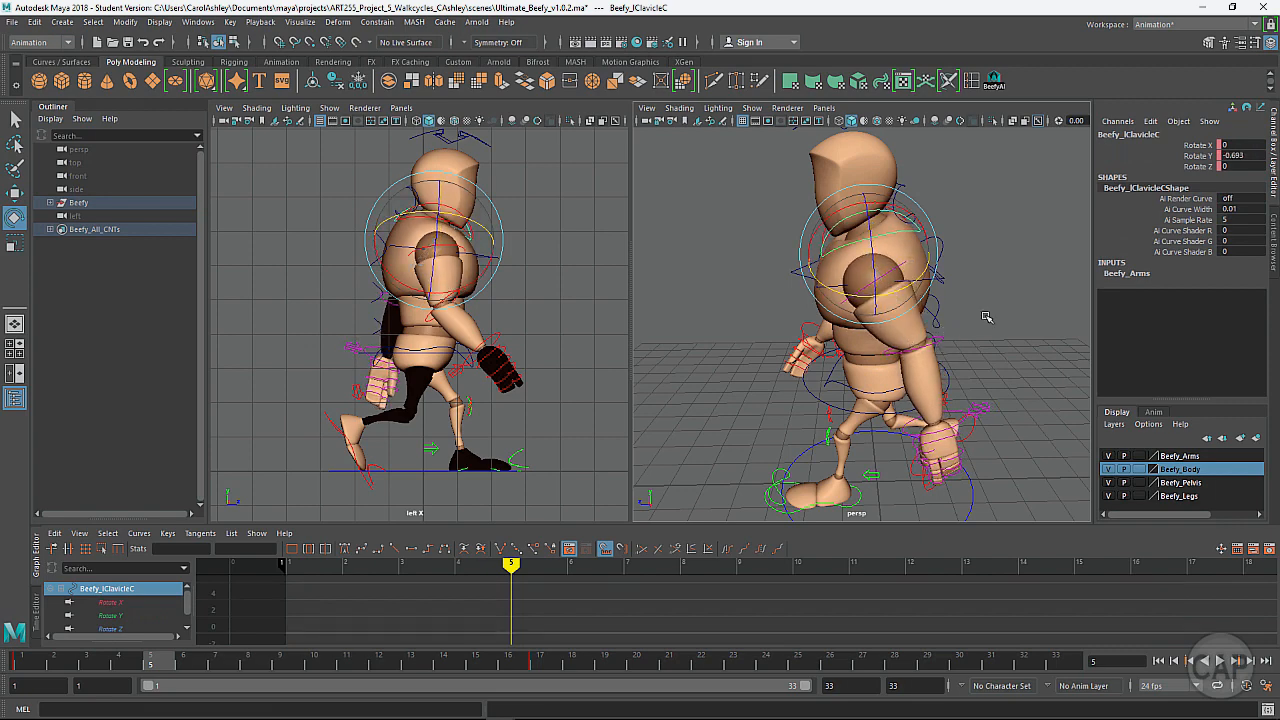
{"action": "left_click", "coordinate": [933, 329]}
Swing the left shoulder control to a Rotate Y of about 19.09.
{"action": "left_click", "coordinate": [873, 340]}
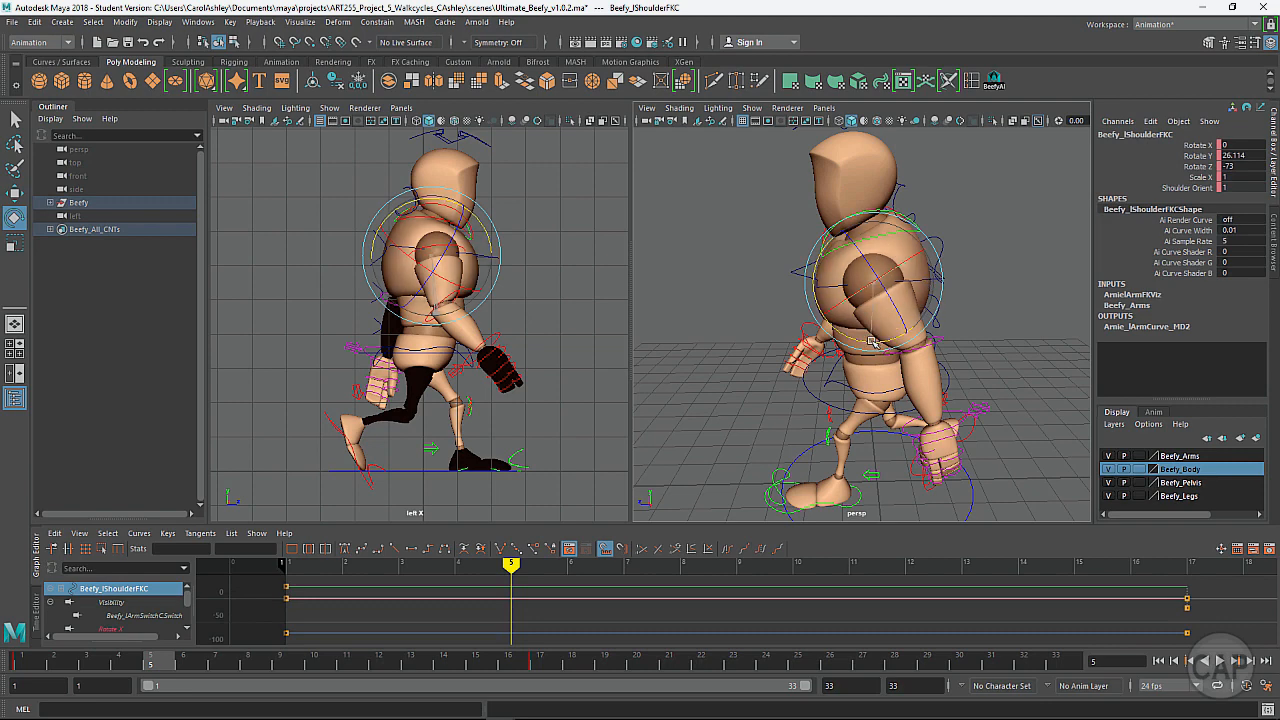
{"action": "left_click_drag", "start_coordinate": [873, 340], "coordinate": [865, 340]}
{"action": "key", "text": "ctrl+z"}
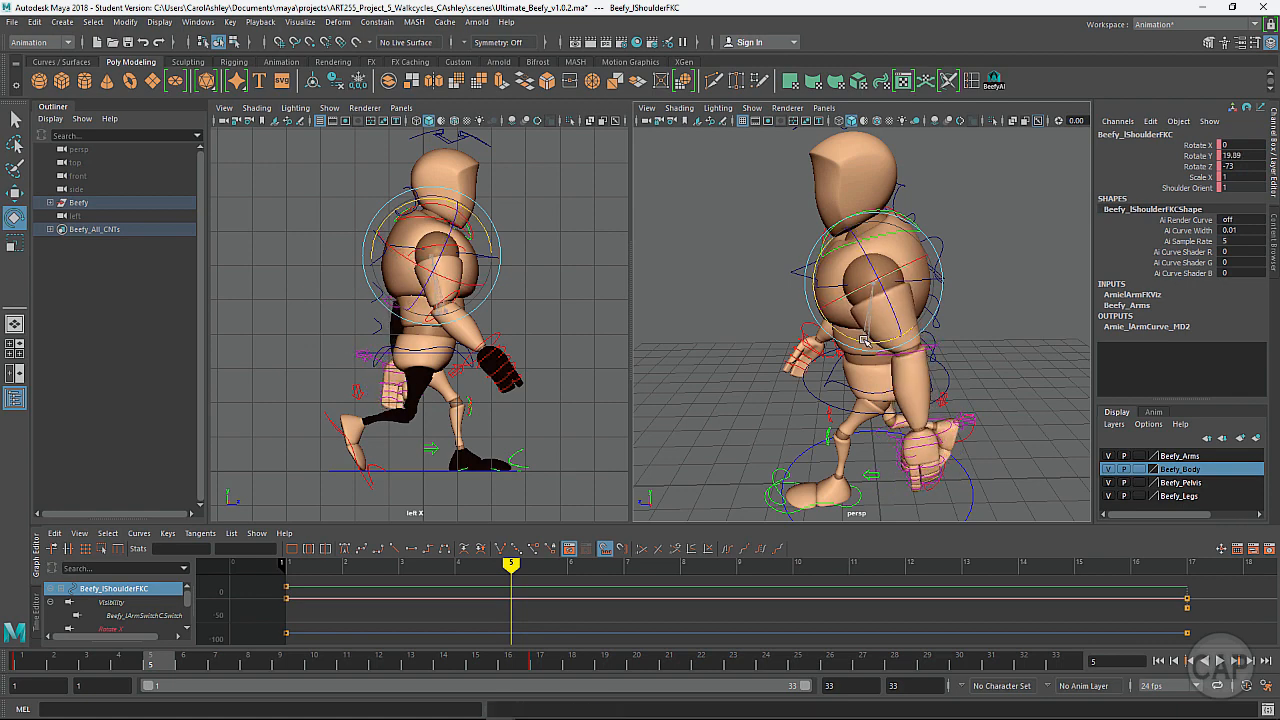
Try bending the left elbow to a Rotate Y of about -14.593, undo it, and review the whole pose from the front.
{"action": "right_click_drag", "start_coordinate": [908, 379], "coordinate": [951, 379], "text": "alt"}
{"action": "middle_click_drag", "start_coordinate": [951, 379], "coordinate": [945, 325], "text": "alt"}
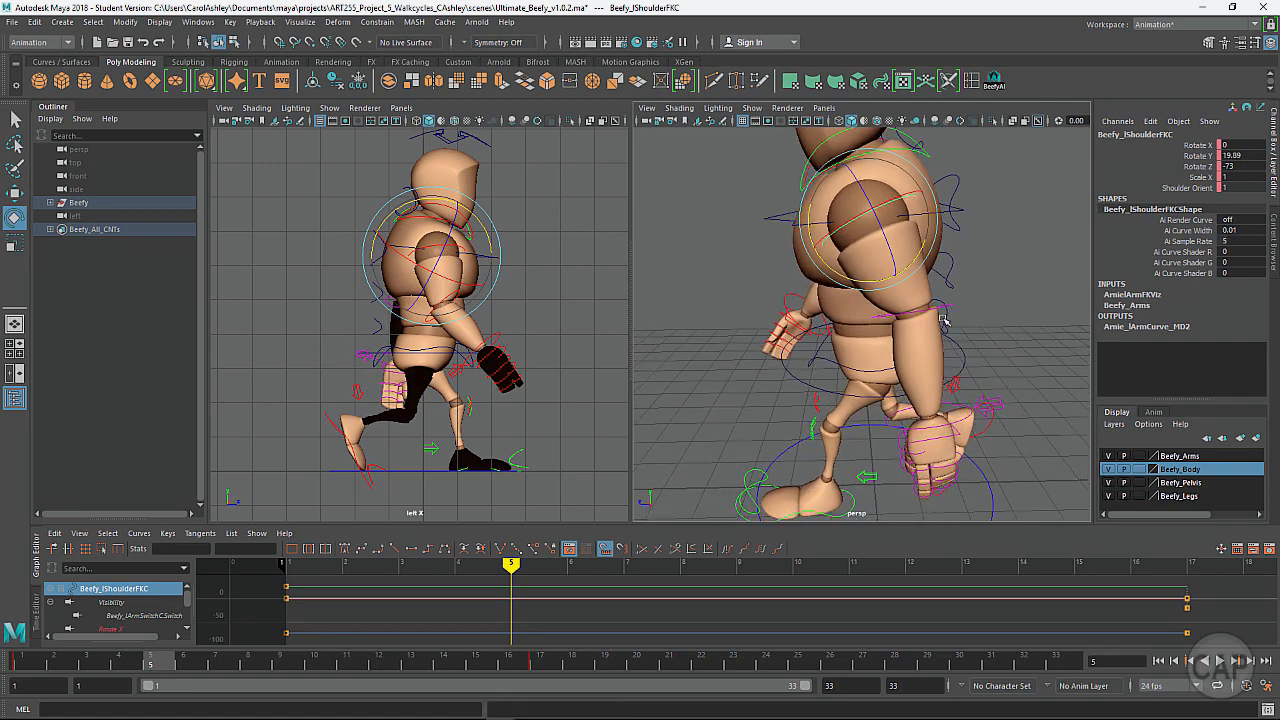
{"action": "mouse_move", "coordinate": [945, 325]}
{"action": "left_mouse_down", "text": "alt"}
{"action": "mouse_move", "coordinate": [929, 337]}
{"action": "mouse_move", "coordinate": [940, 318]}
{"action": "left_mouse_up", "text": "alt"}
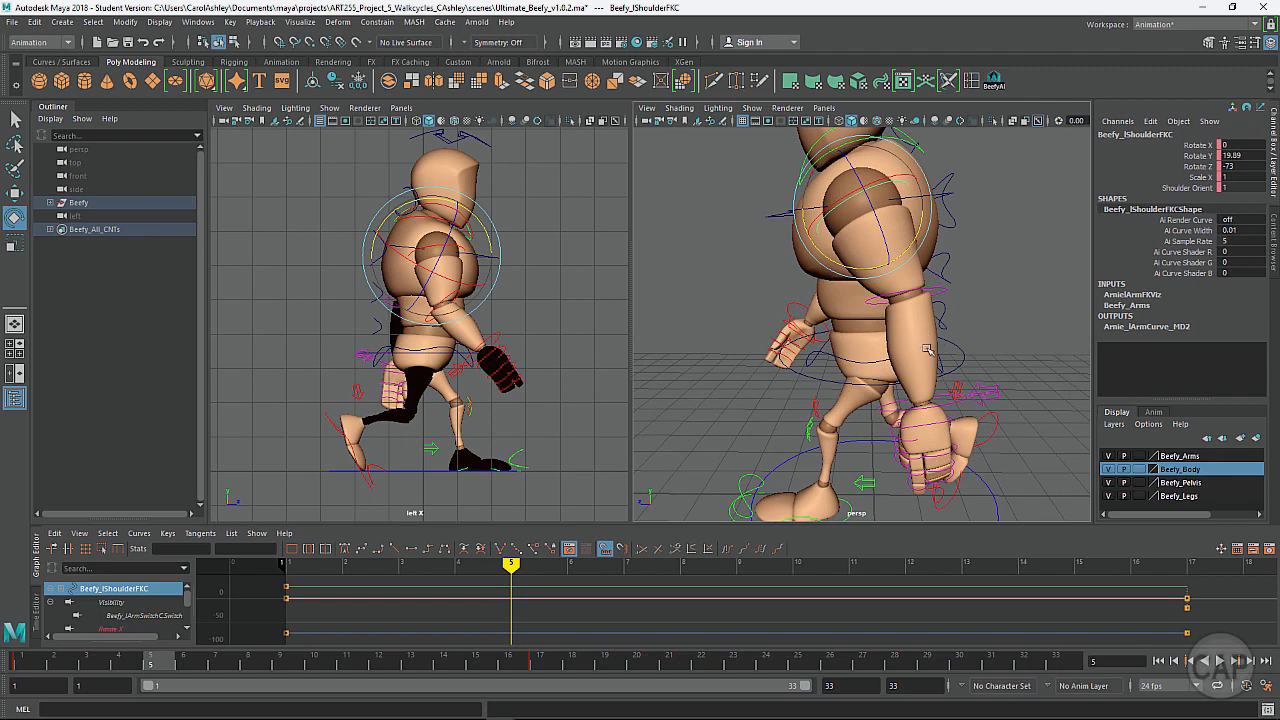
{"action": "left_click", "coordinate": [936, 303]}
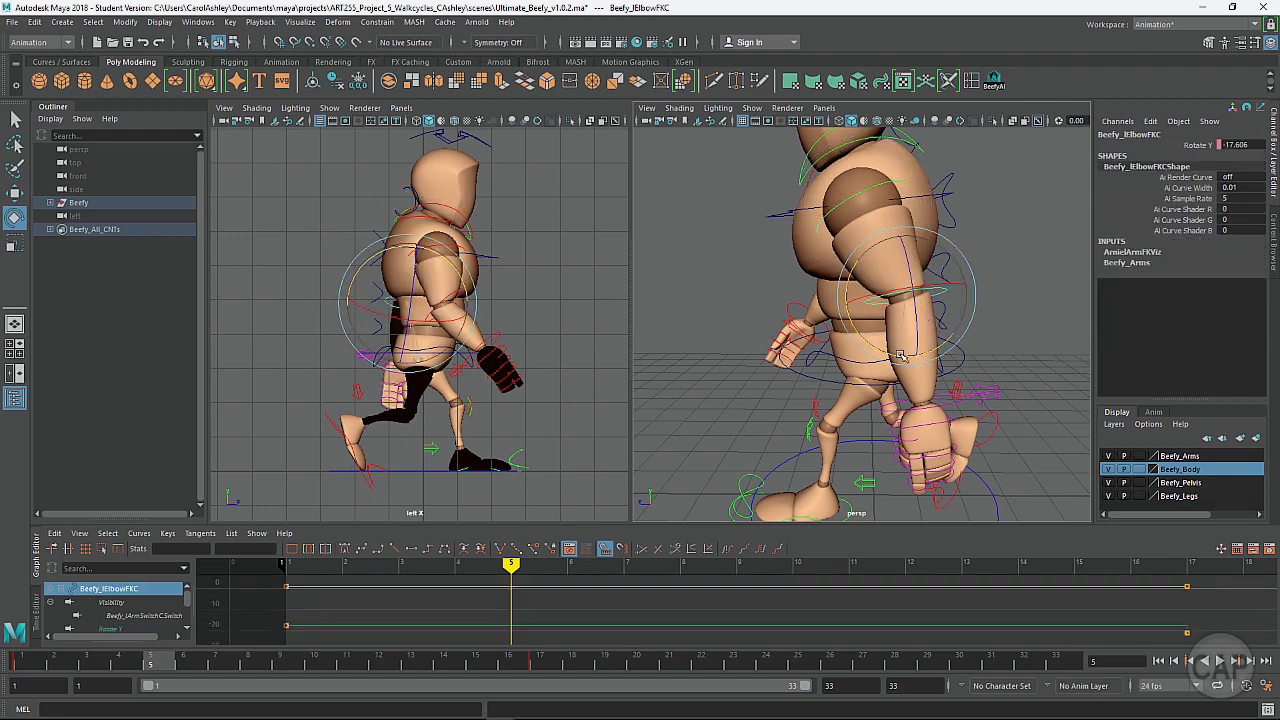
{"action": "left_click_drag", "start_coordinate": [901, 355], "coordinate": [905, 356]}
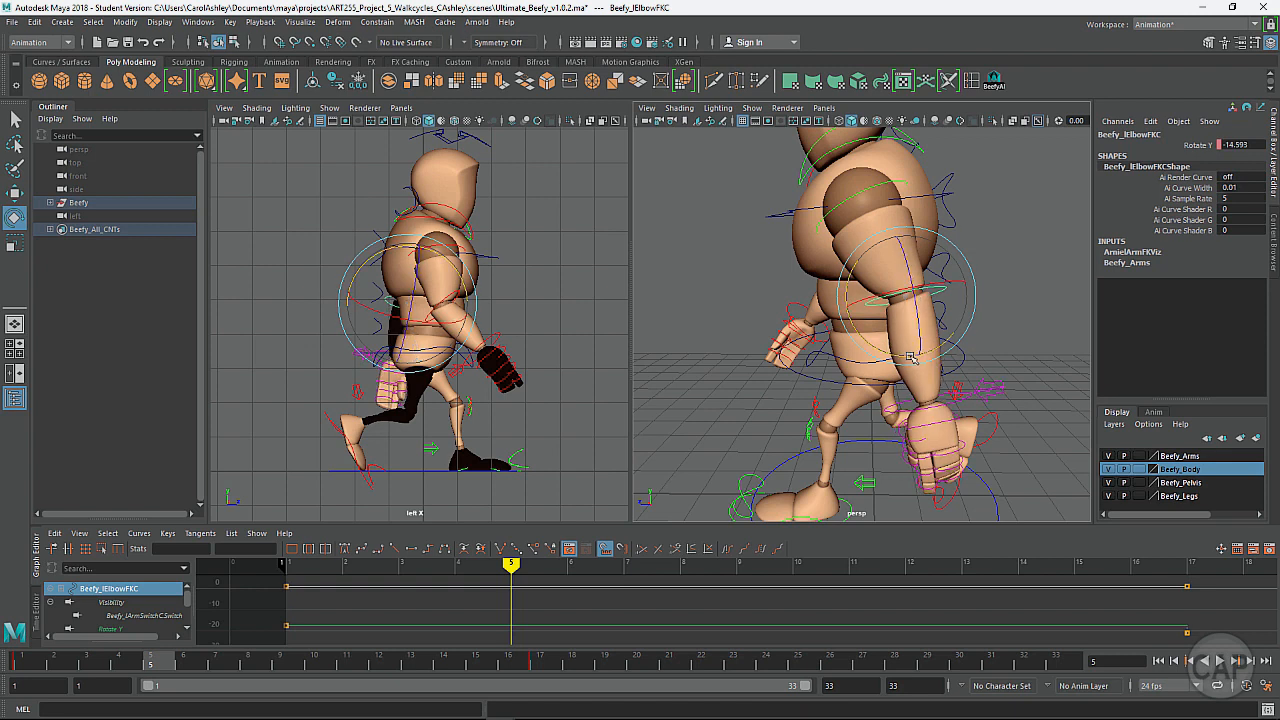
{"action": "key", "text": "ctrl+z"}
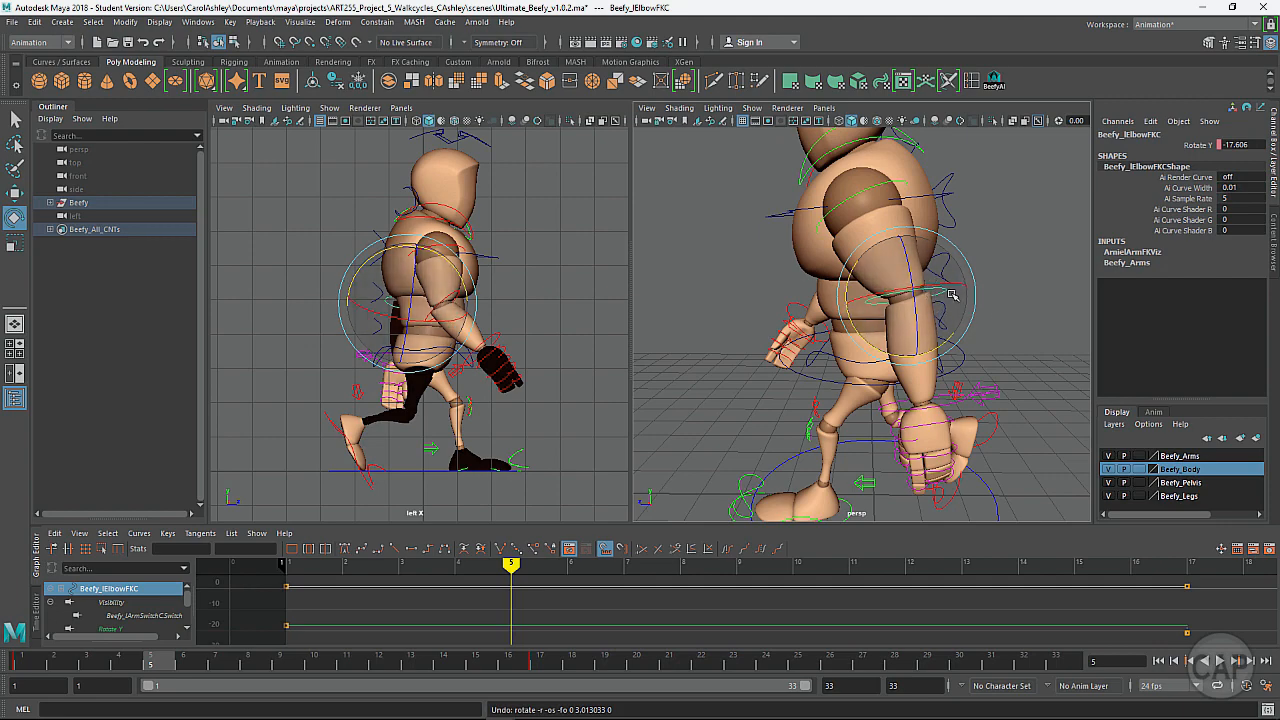
{"action": "left_click_drag", "start_coordinate": [998, 304], "coordinate": [845, 295], "text": "alt"}
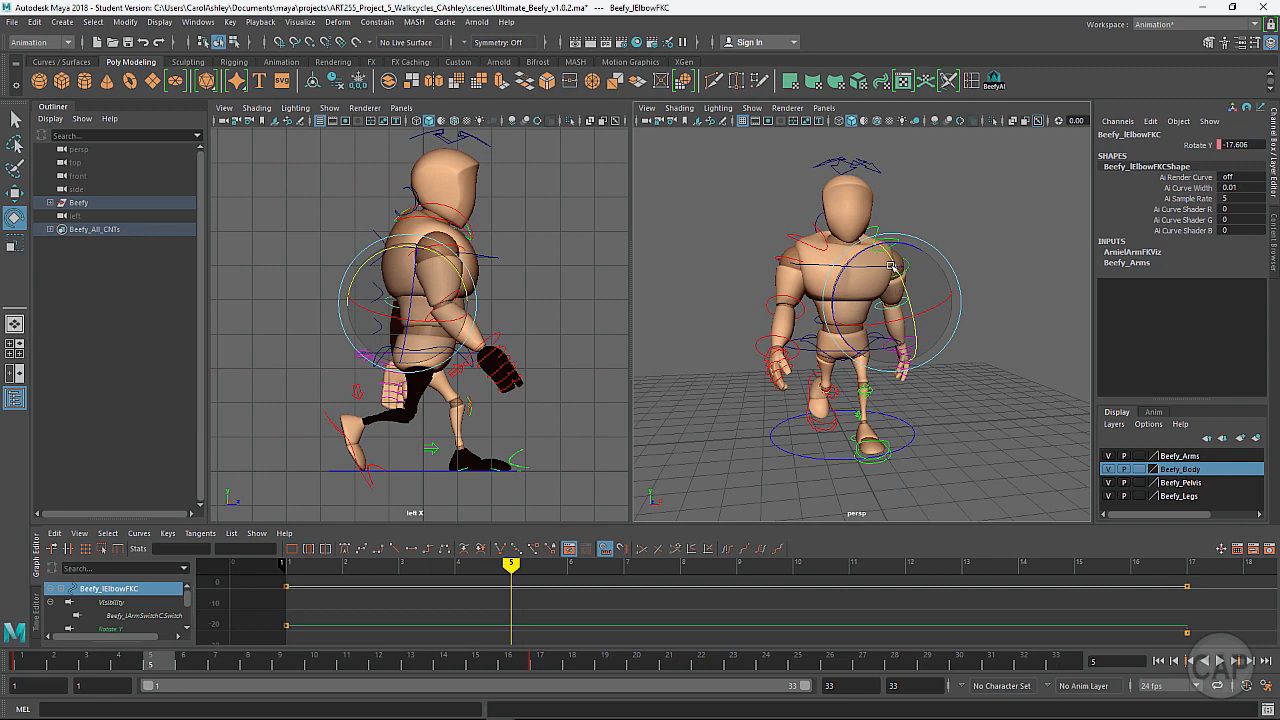
Select all of Beefy's controls, key the down pose at frame 5, and copy its keys.
{"action": "left_click", "coordinate": [994, 80]}
{"action": "key", "text": "s"}
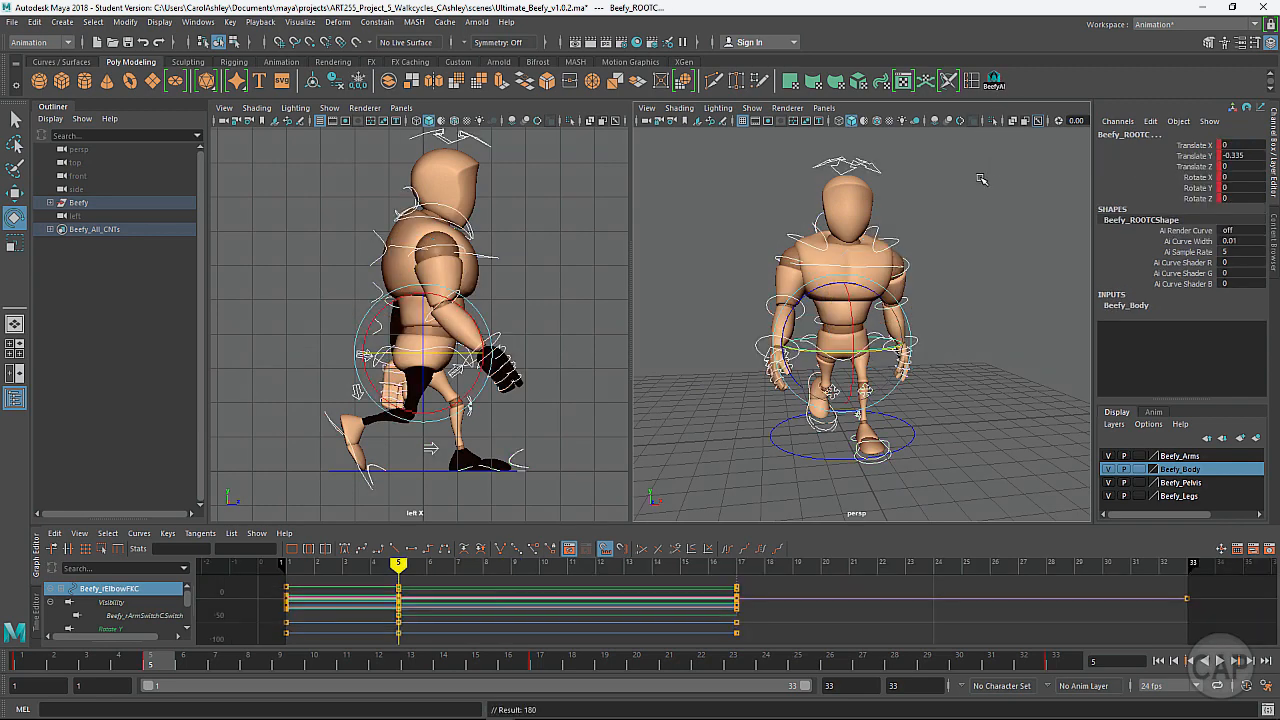
{"action": "left_click", "coordinate": [171, 663]}
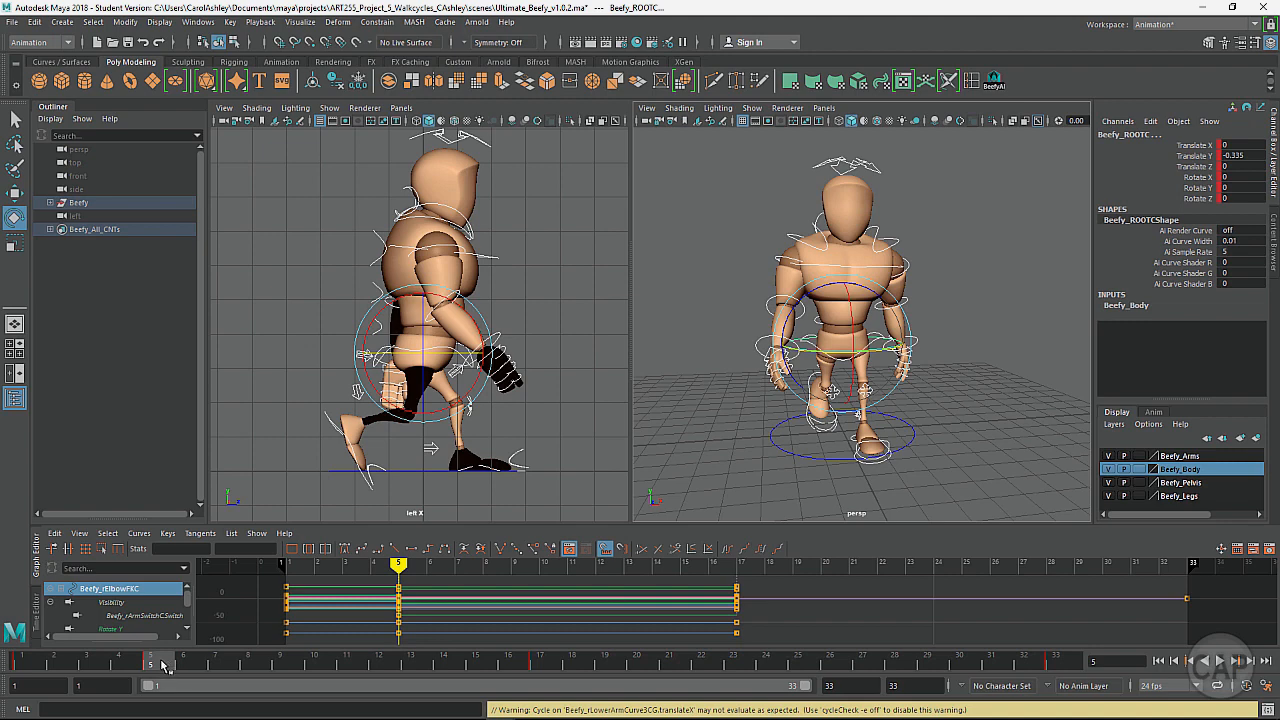
{"action": "right_click", "coordinate": [162, 661]}
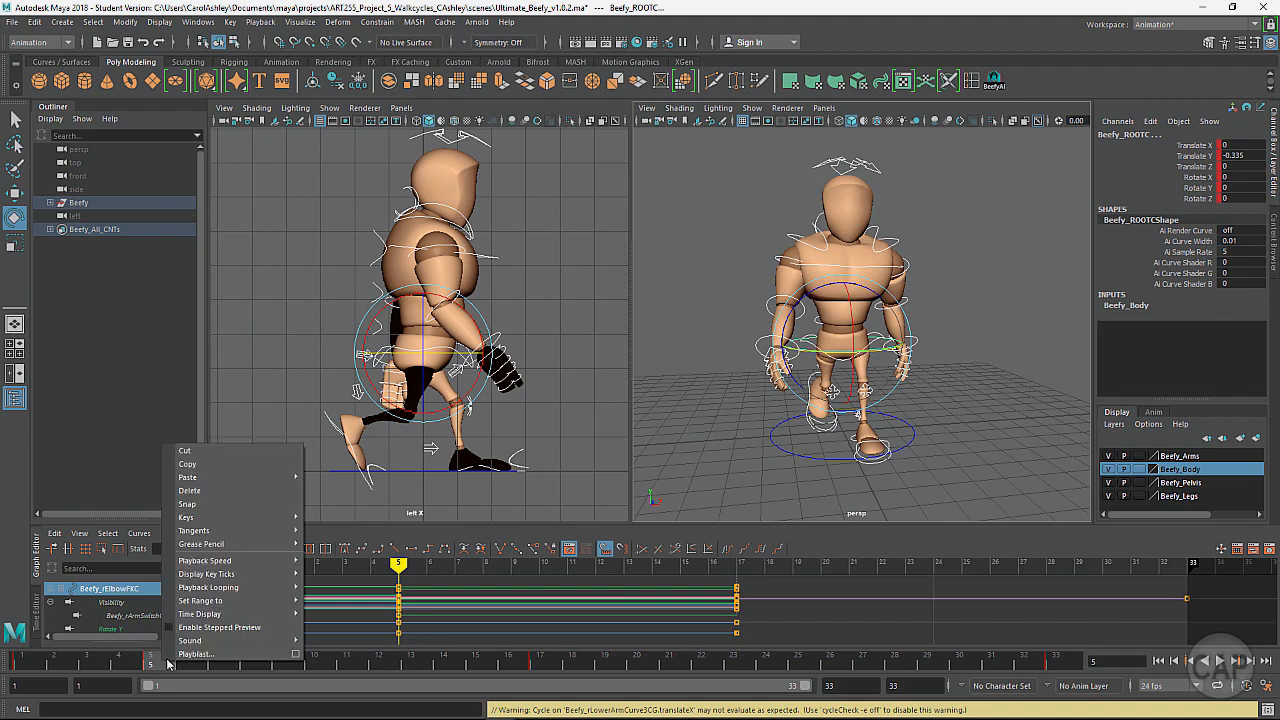
{"action": "left_click", "coordinate": [189, 465]}
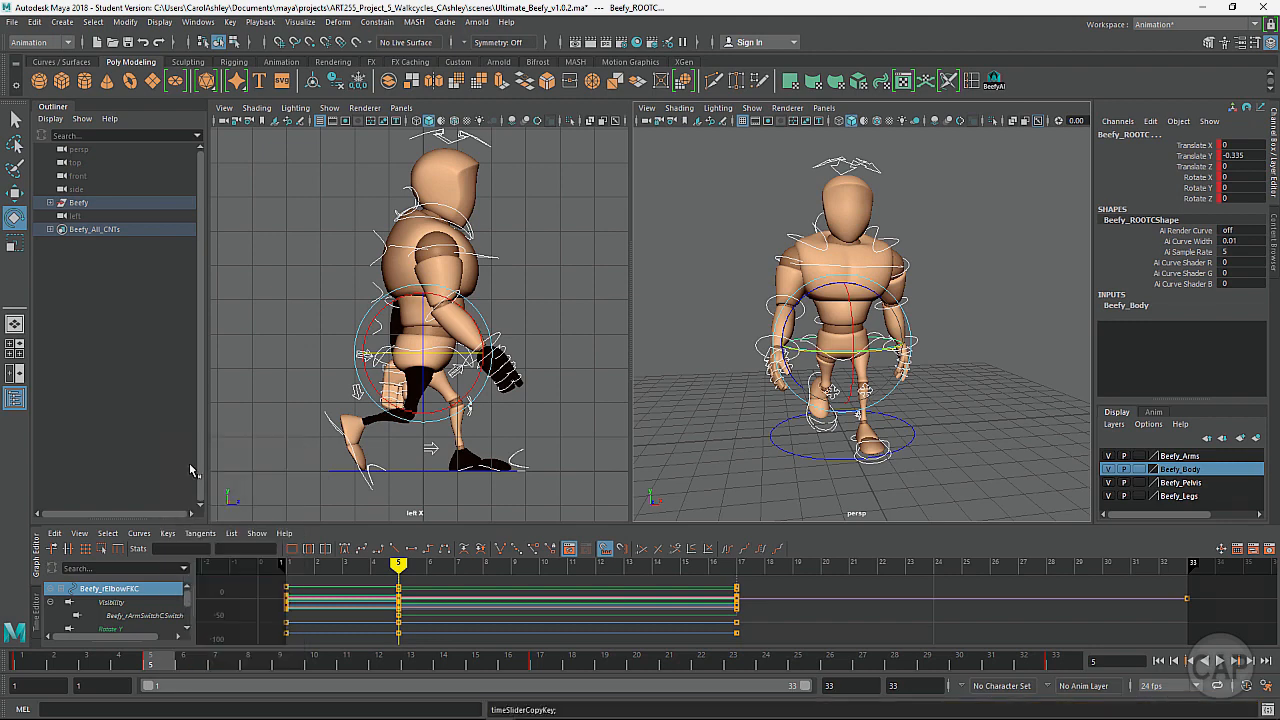
Paste the copied down pose at frame 21 and compare it with frame 5.
{"action": "left_click", "coordinate": [673, 665]}
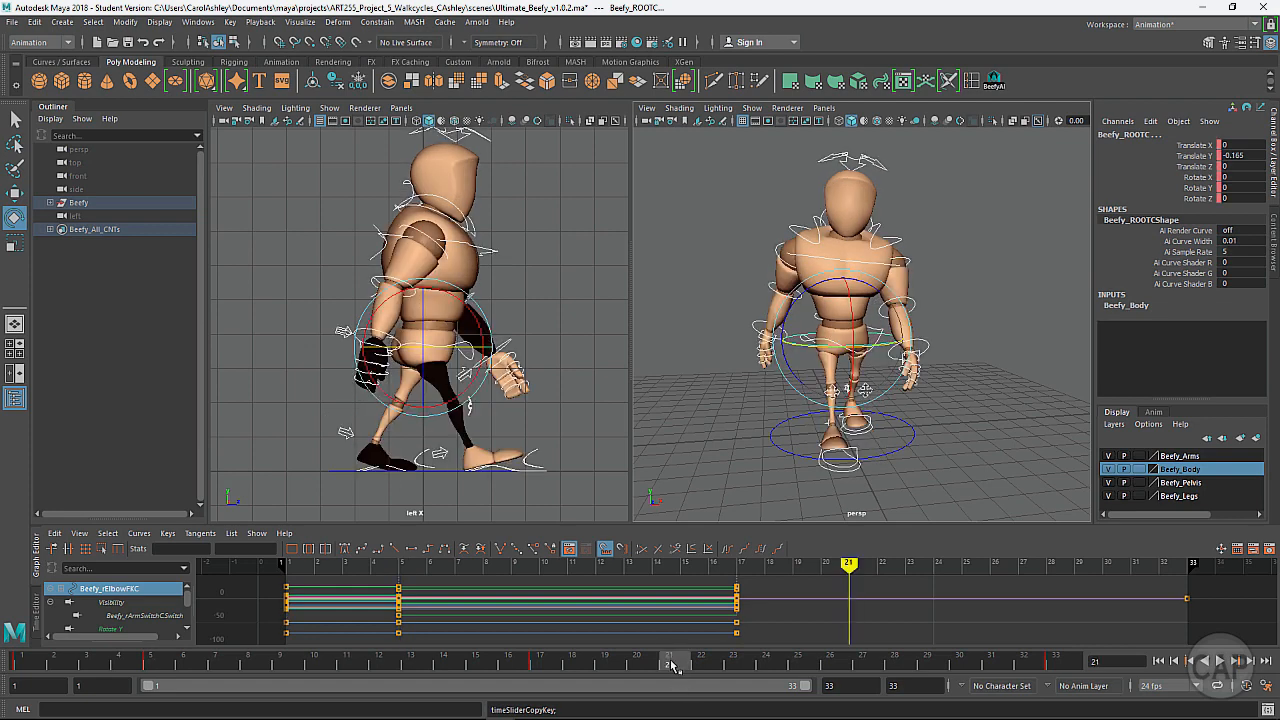
{"action": "right_click", "coordinate": [672, 665]}
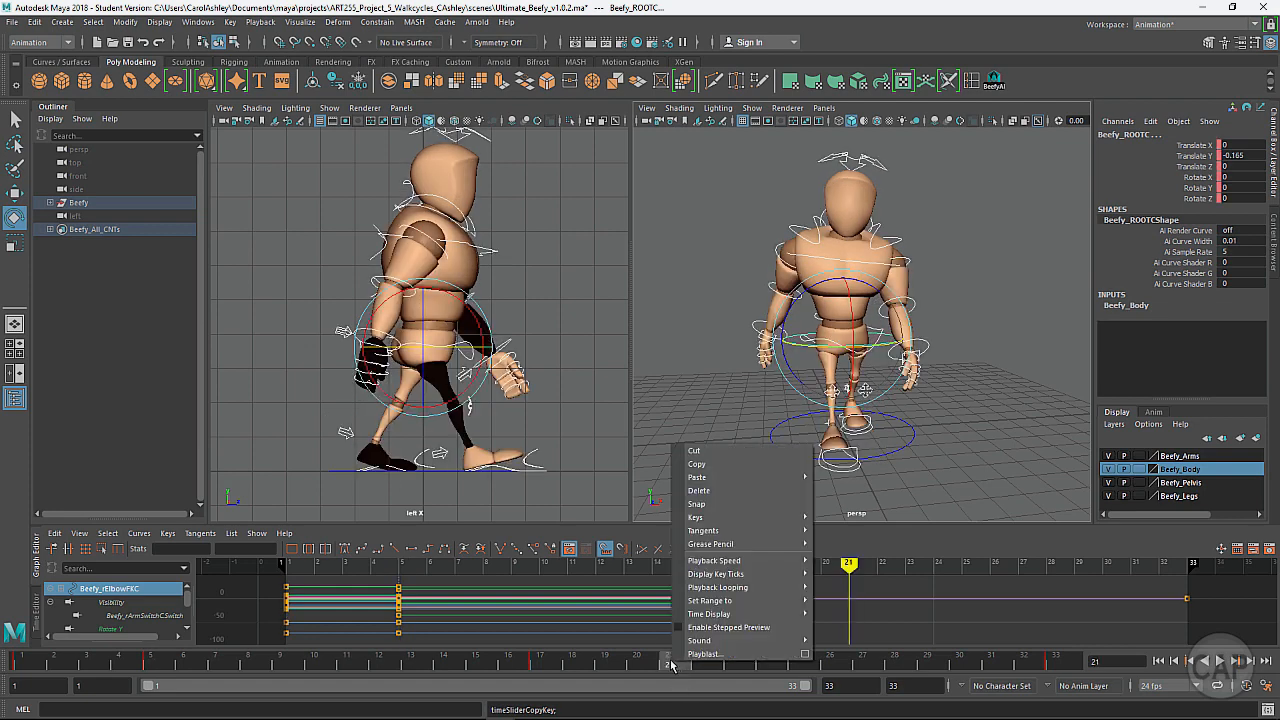
{"action": "mouse_move", "coordinate": [706, 478]}
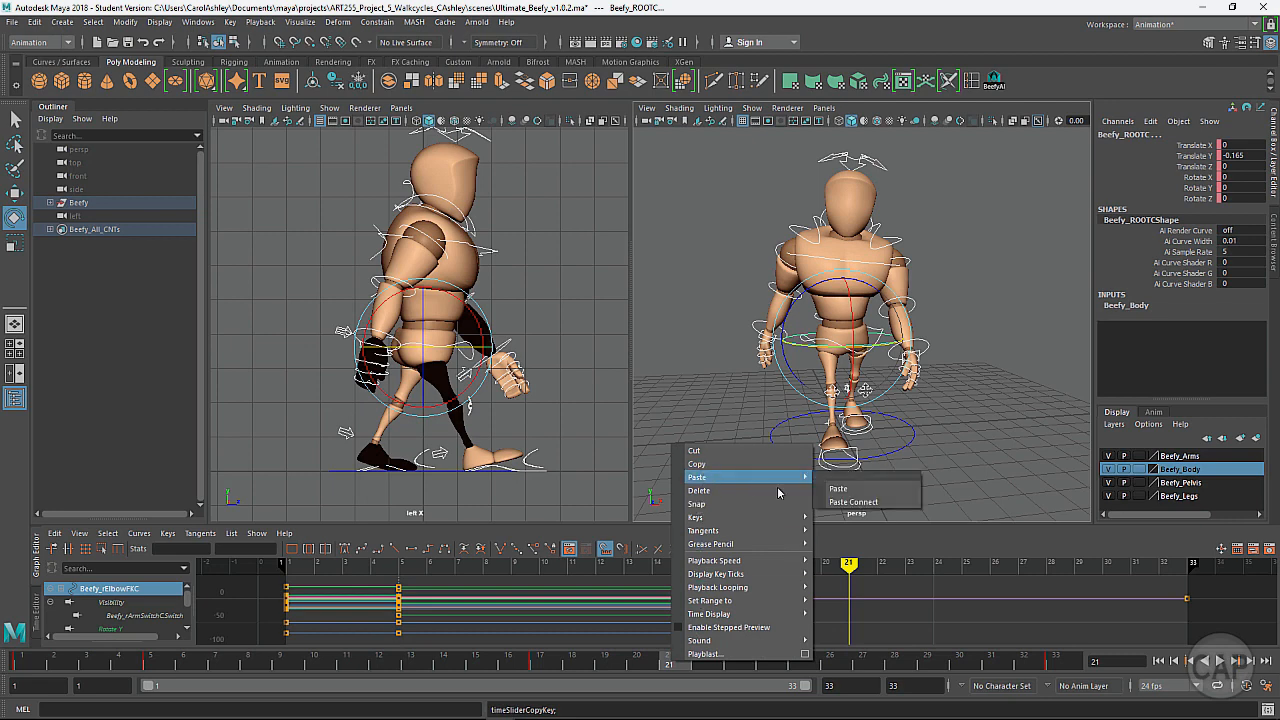
{"action": "left_click", "coordinate": [865, 490]}
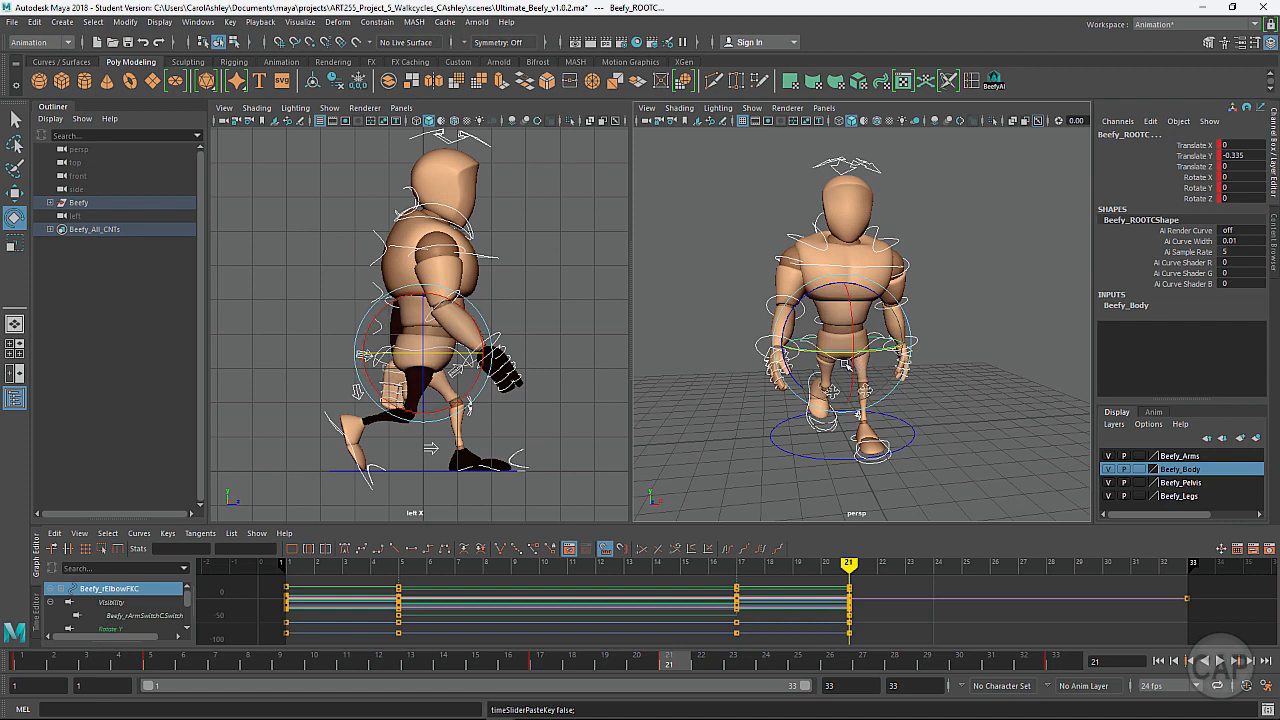
{"action": "left_click", "coordinate": [151, 661]}
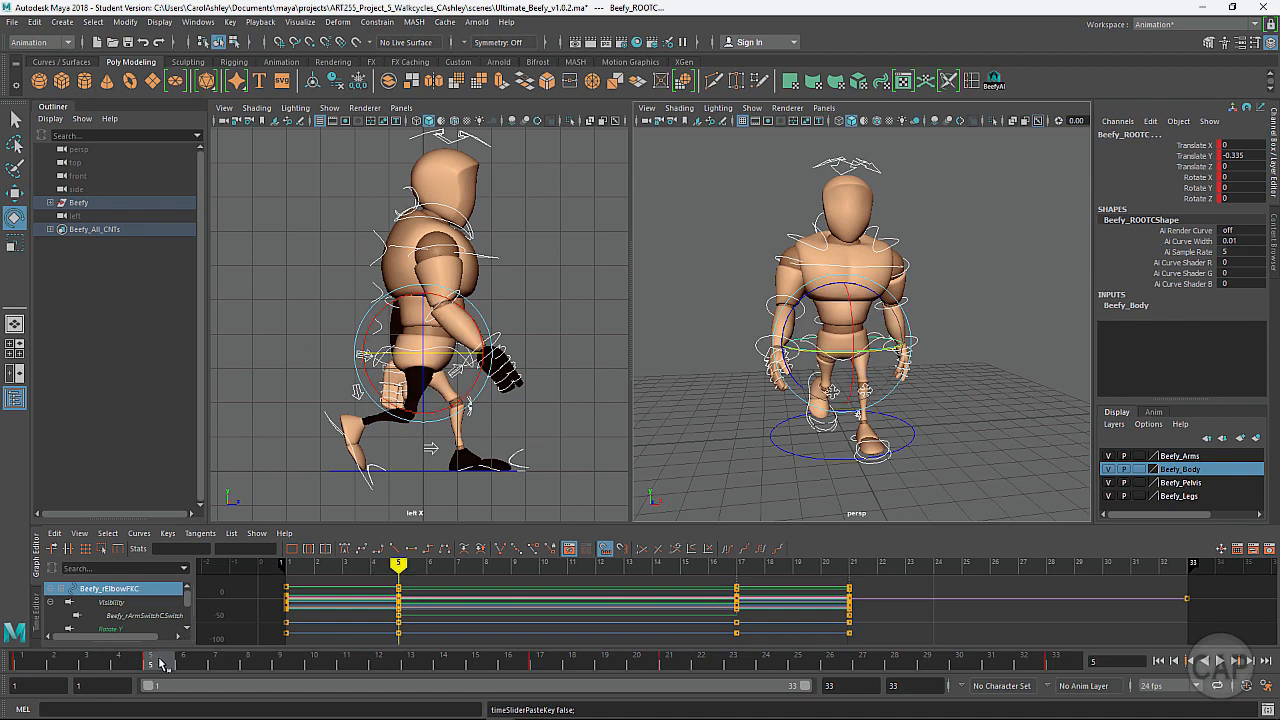
{"action": "left_click", "coordinate": [668, 661]}
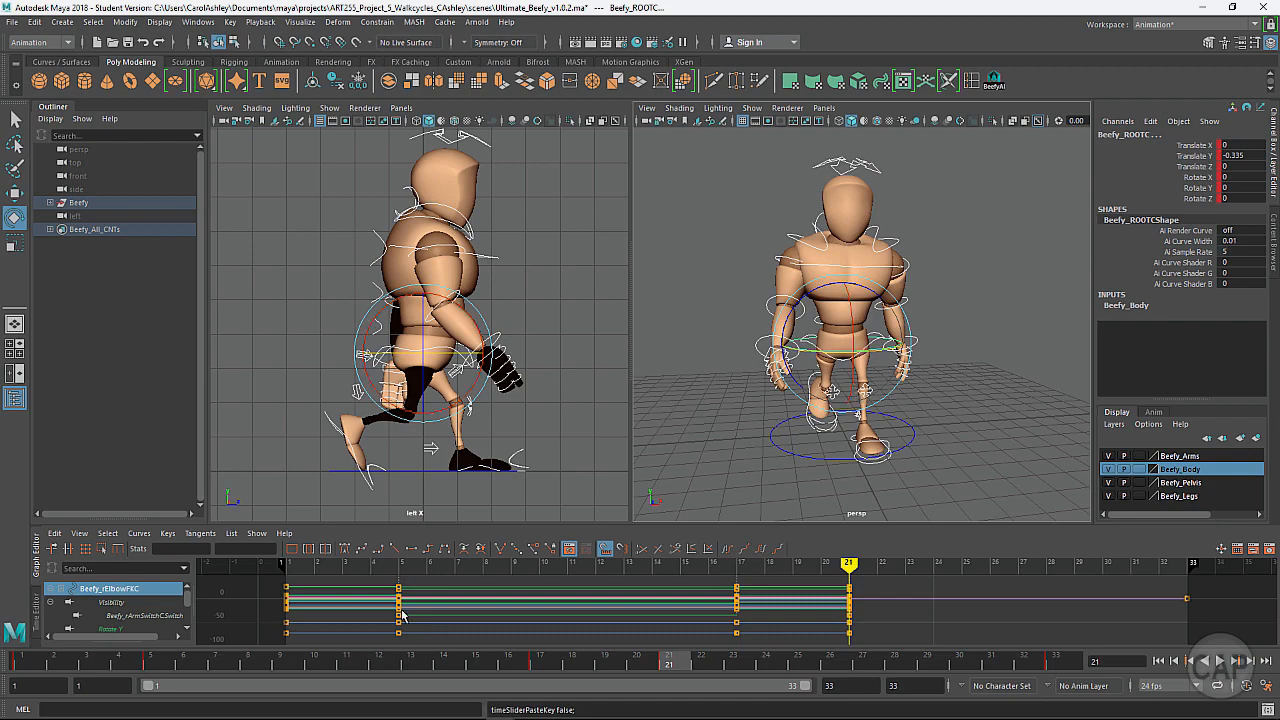
Mirror the main hip control at frame 21 with Rotate Y 9.2 and Rotate Z -1.934, and key it.
{"action": "left_click_drag", "start_coordinate": [893, 411], "coordinate": [802, 422], "text": "alt"}
{"action": "left_click_drag", "start_coordinate": [796, 378], "coordinate": [876, 402], "text": "alt"}
{"action": "left_click_drag", "start_coordinate": [827, 348], "coordinate": [893, 350], "text": "alt"}
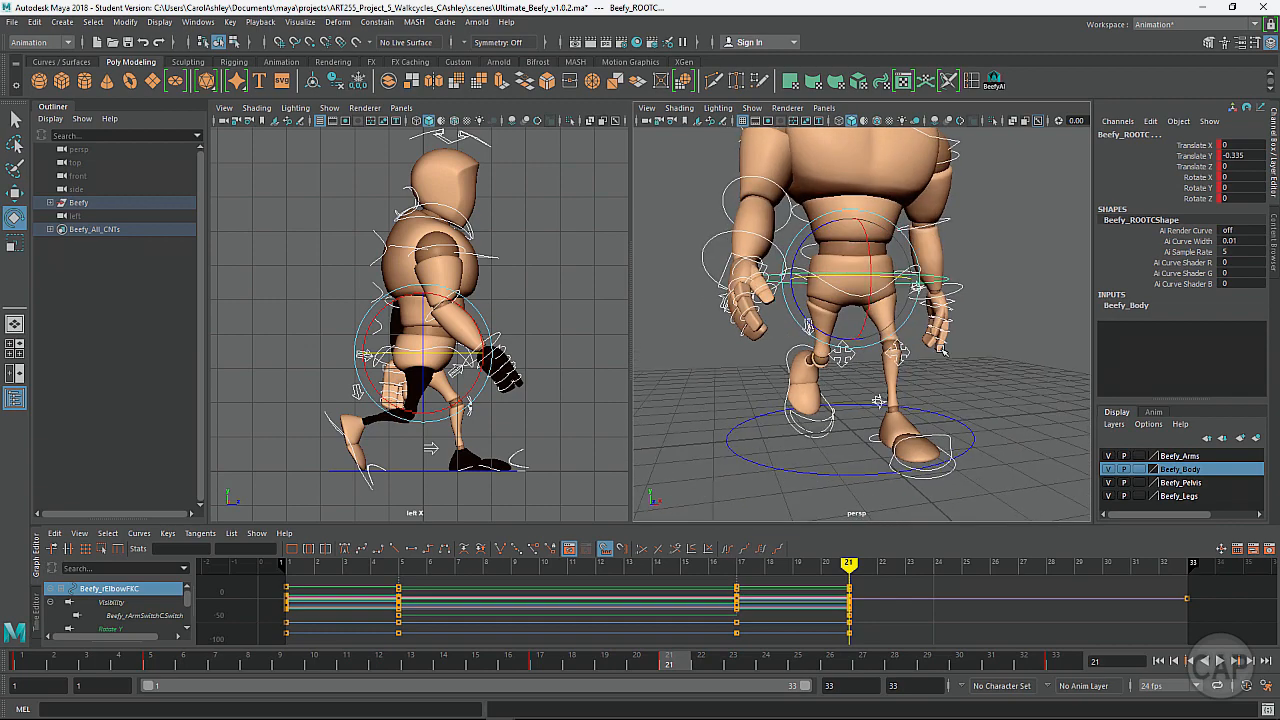
{"action": "left_click", "coordinate": [974, 371]}
{"action": "left_click_drag", "start_coordinate": [976, 372], "coordinate": [969, 381], "text": "alt"}
{"action": "middle_click_drag", "start_coordinate": [979, 375], "coordinate": [959, 402], "text": "alt"}
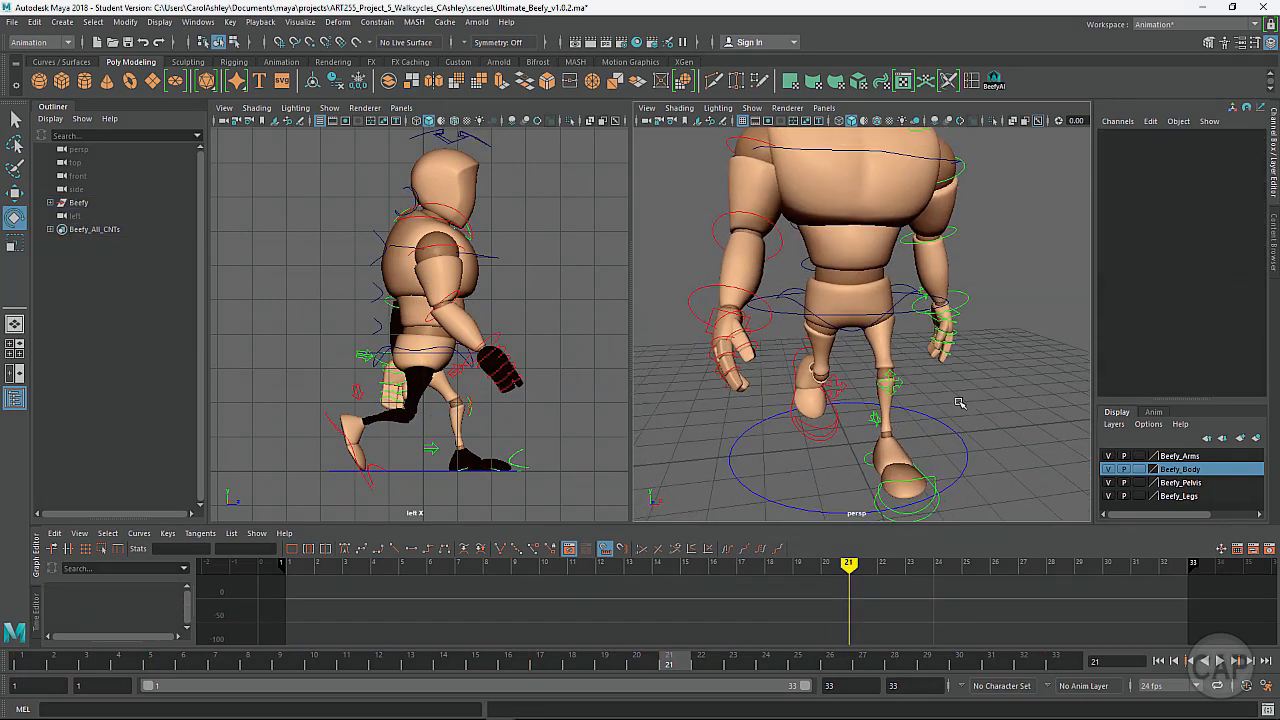
{"action": "left_click", "coordinate": [906, 305]}
{"action": "left_click_drag", "start_coordinate": [1037, 228], "coordinate": [867, 301], "text": "alt"}
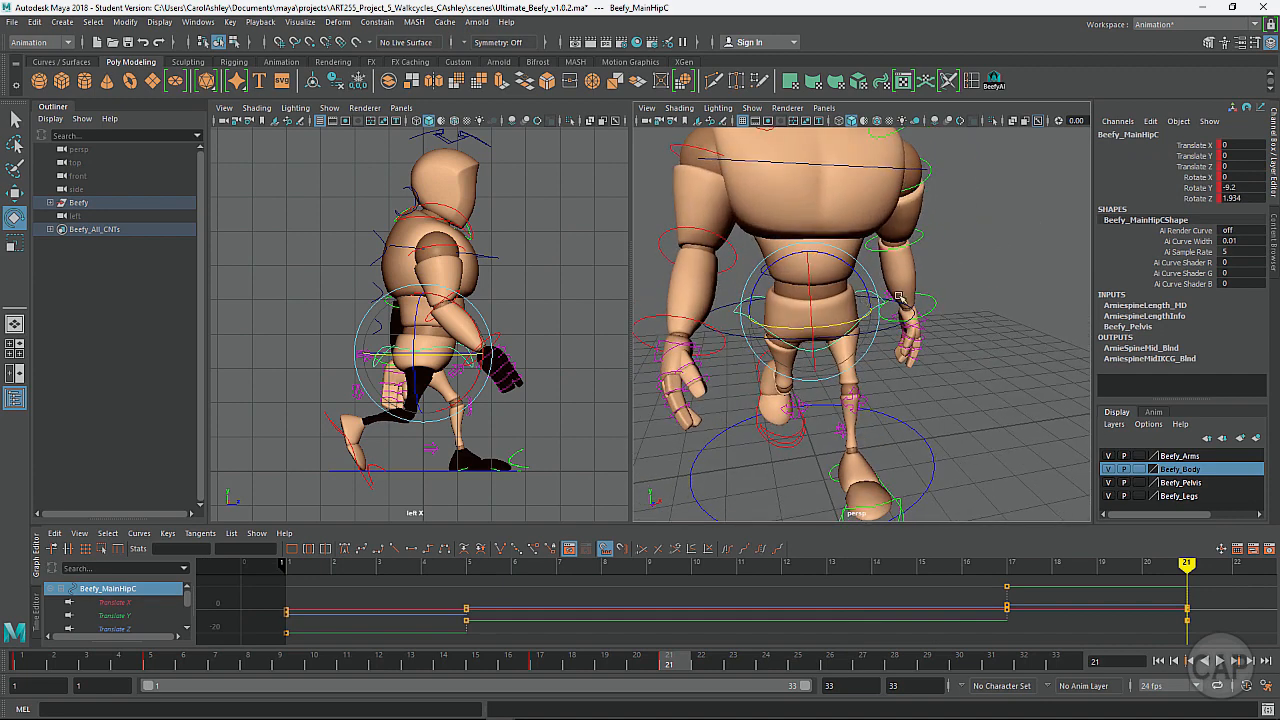
{"action": "double_click", "coordinate": [1230, 187]}
{"action": "type", "text": "8.2"}
{"action": "key", "text": "Return"}
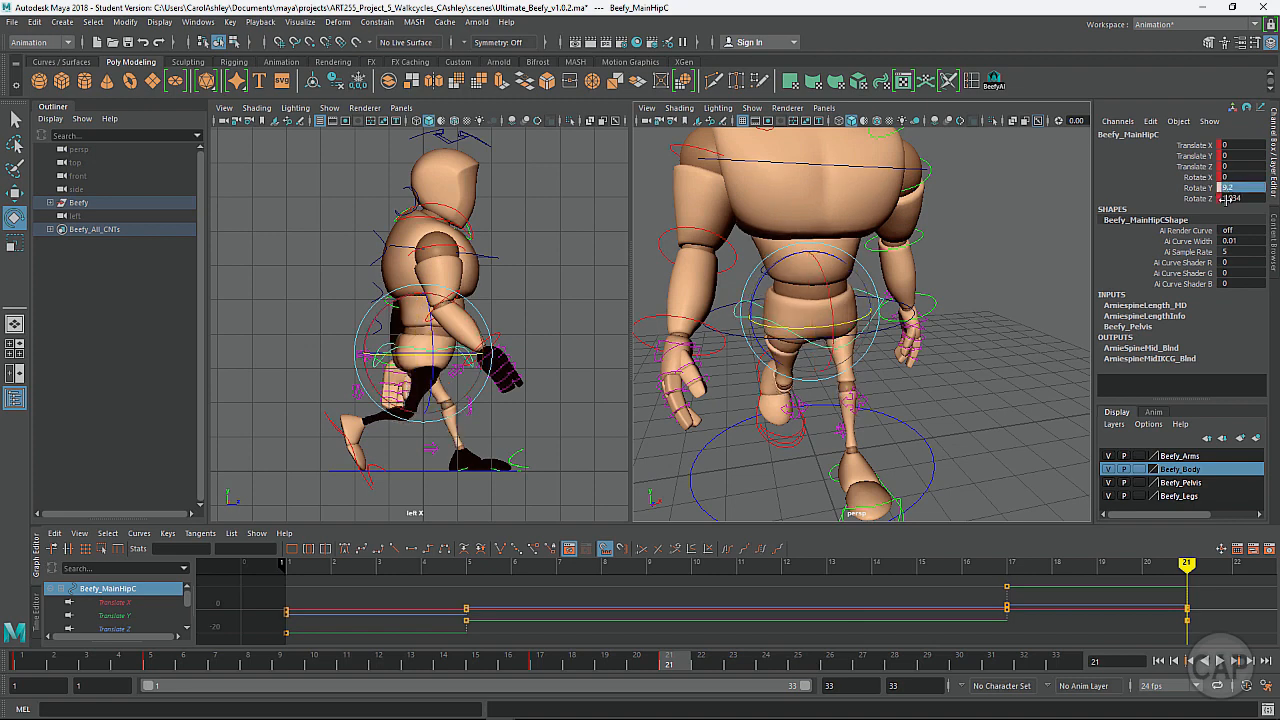
{"action": "double_click", "coordinate": [1226, 198]}
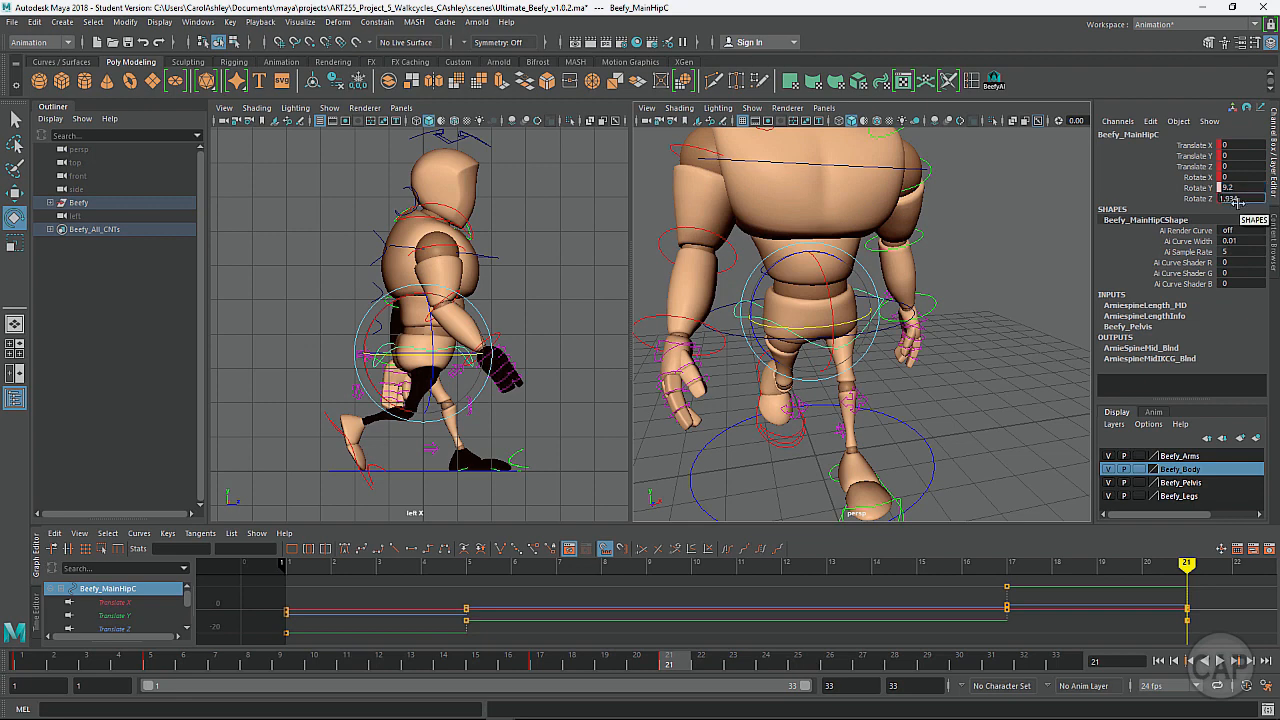
{"action": "key", "text": "Return"}
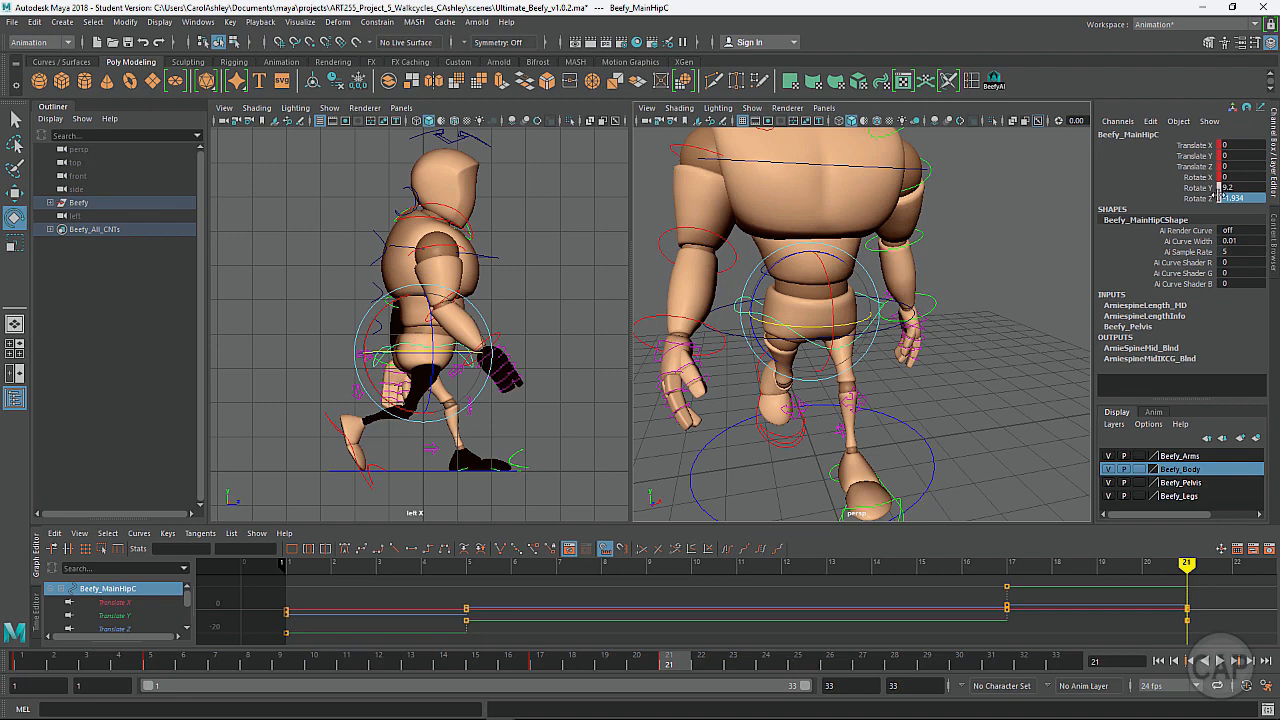
{"action": "key", "text": "s"}
Copy the right foot IK control's key at frame 21 and paste it onto the left foot IK control.
{"action": "left_click_drag", "start_coordinate": [979, 353], "coordinate": [700, 374], "text": "alt"}
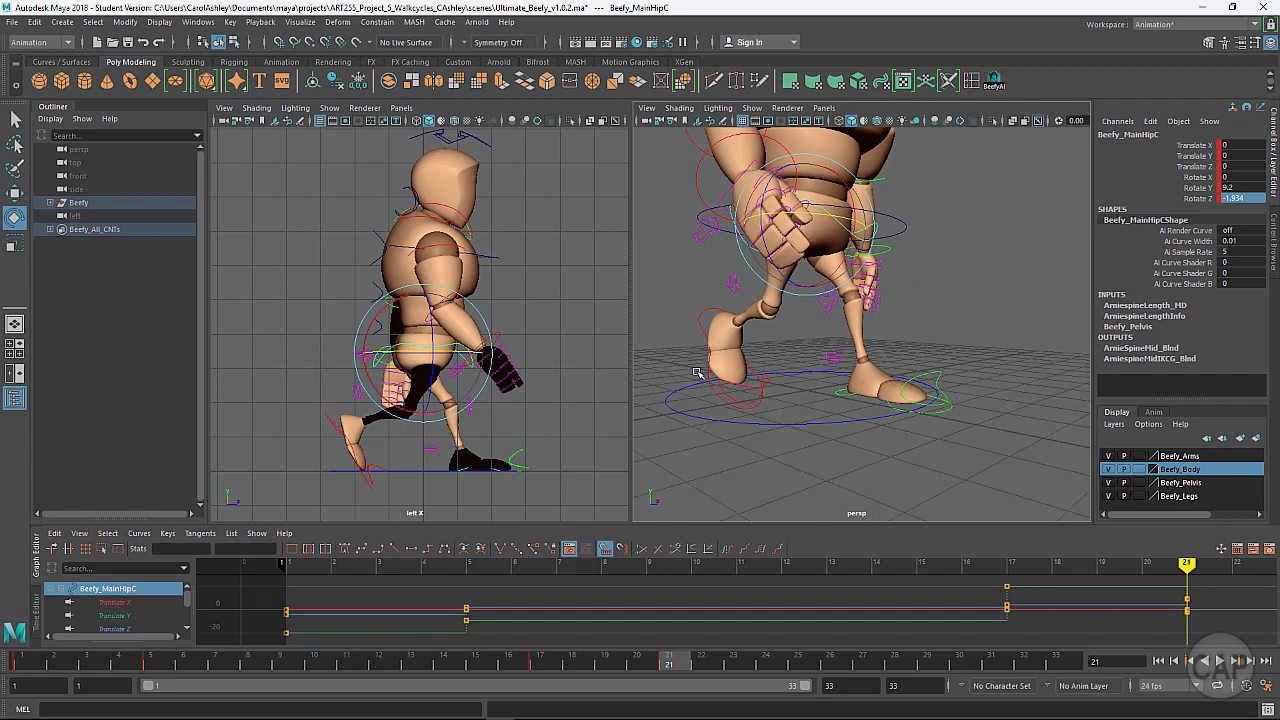
{"action": "left_click", "coordinate": [695, 316]}
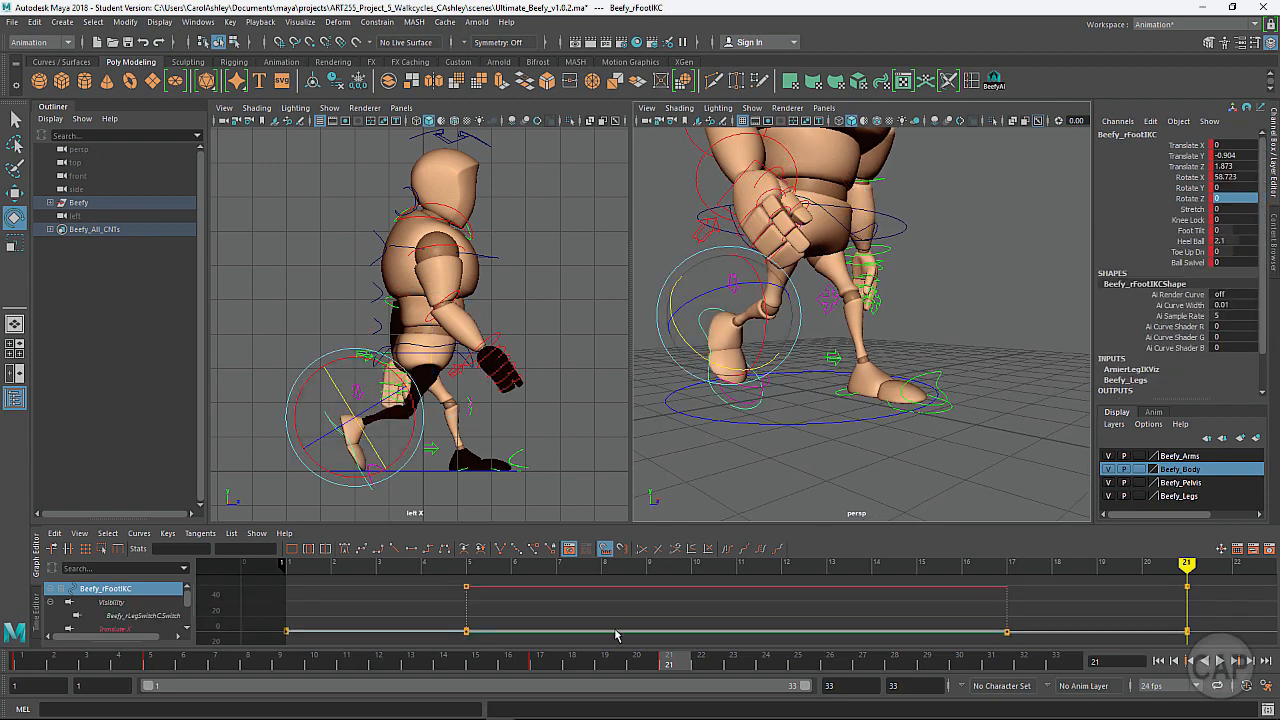
{"action": "right_click", "coordinate": [669, 663]}
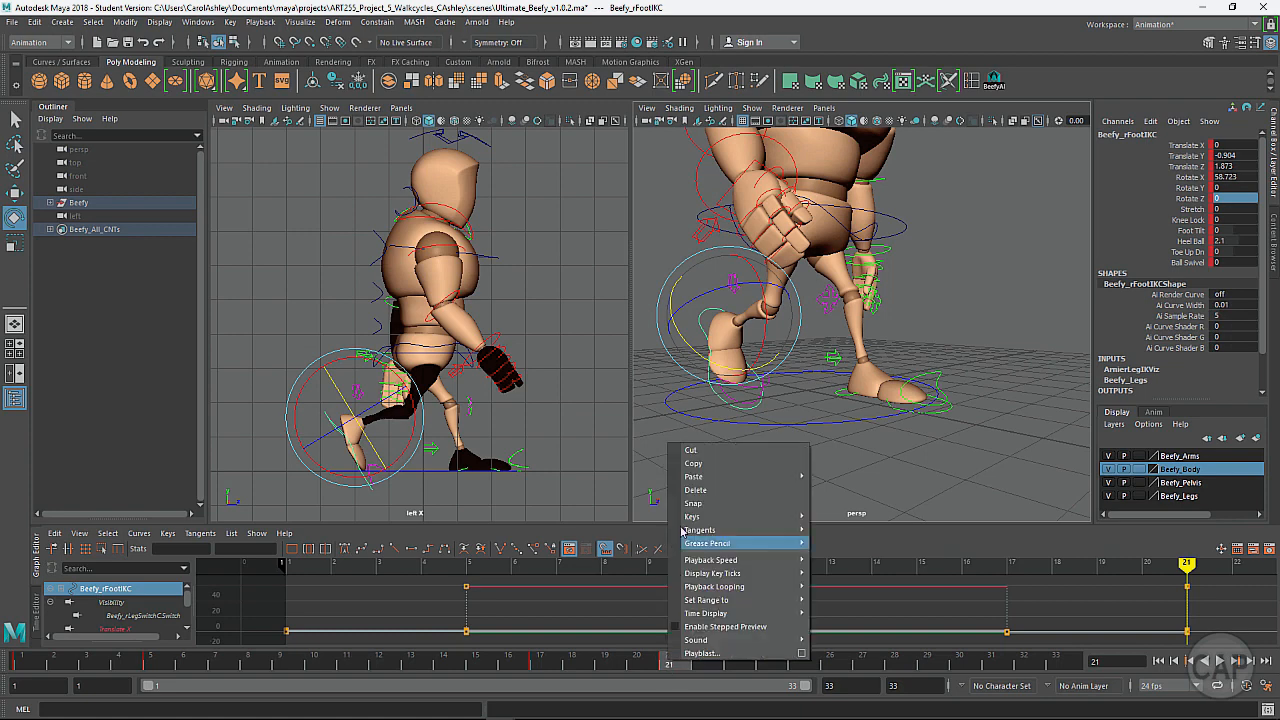
{"action": "left_click", "coordinate": [694, 466]}
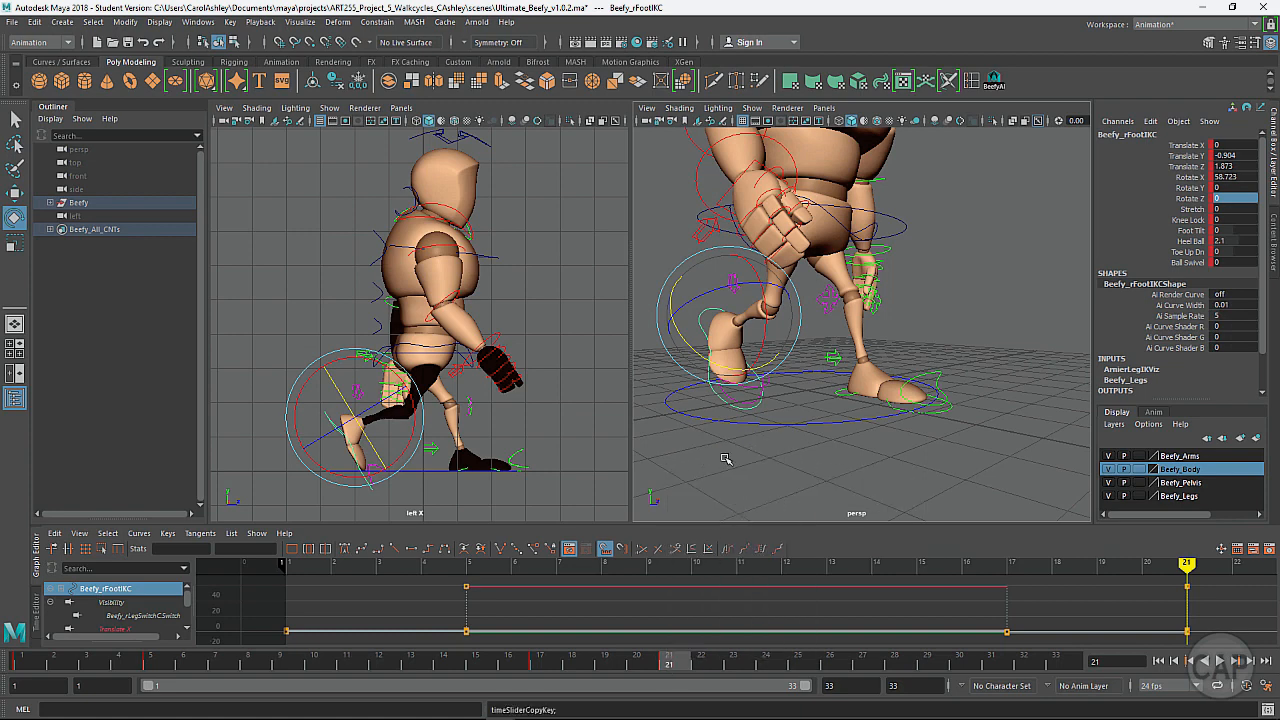
{"action": "left_click", "coordinate": [893, 408]}
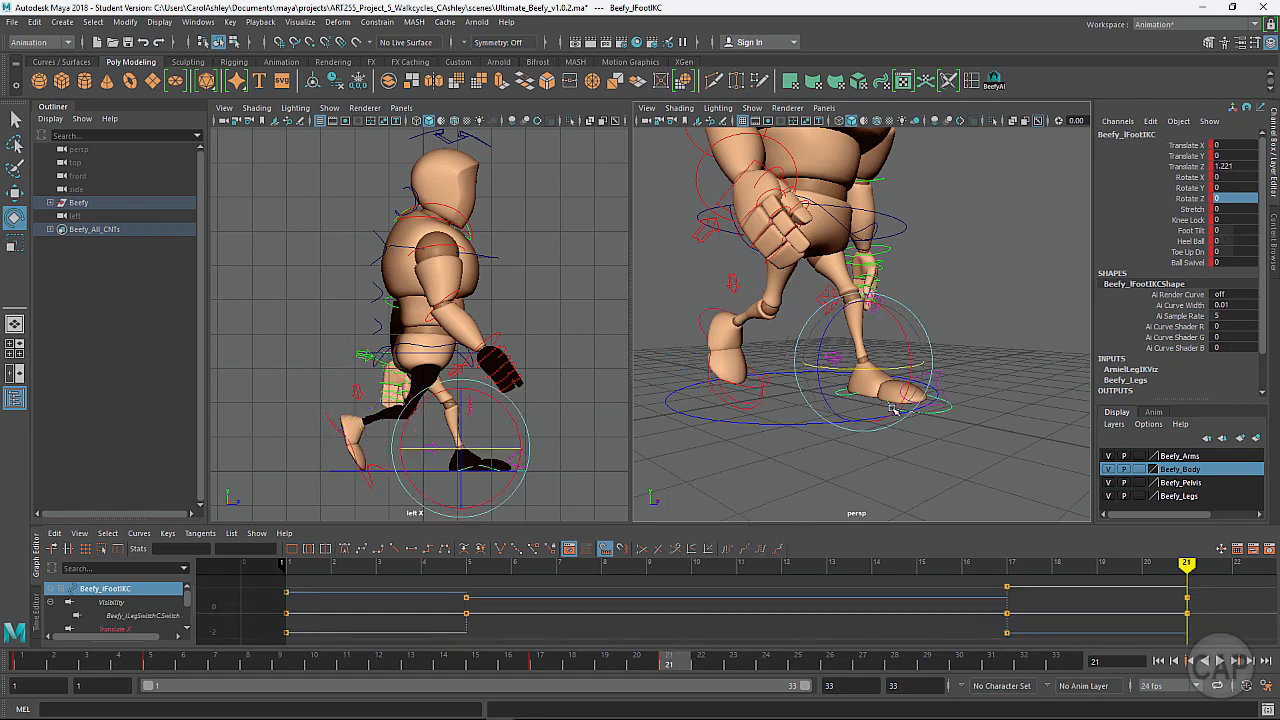
{"action": "right_click", "coordinate": [676, 664]}
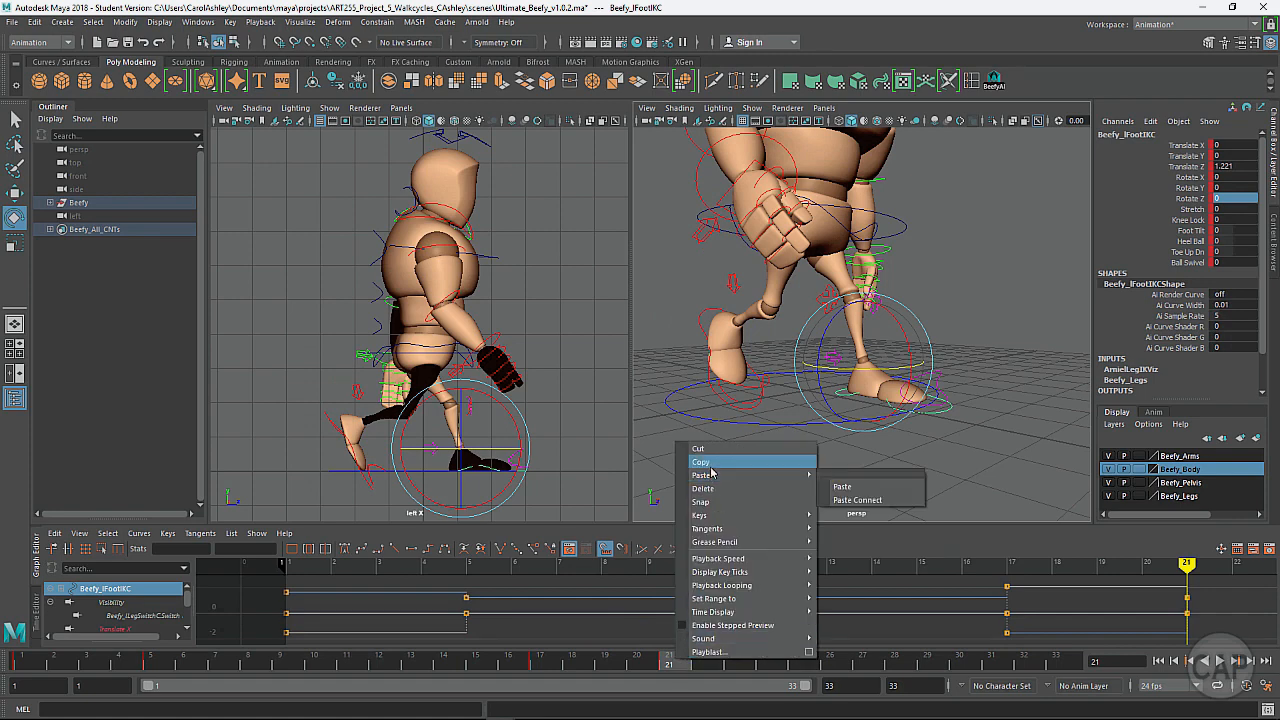
{"action": "mouse_move", "coordinate": [711, 479]}
{"action": "left_click", "coordinate": [848, 492]}
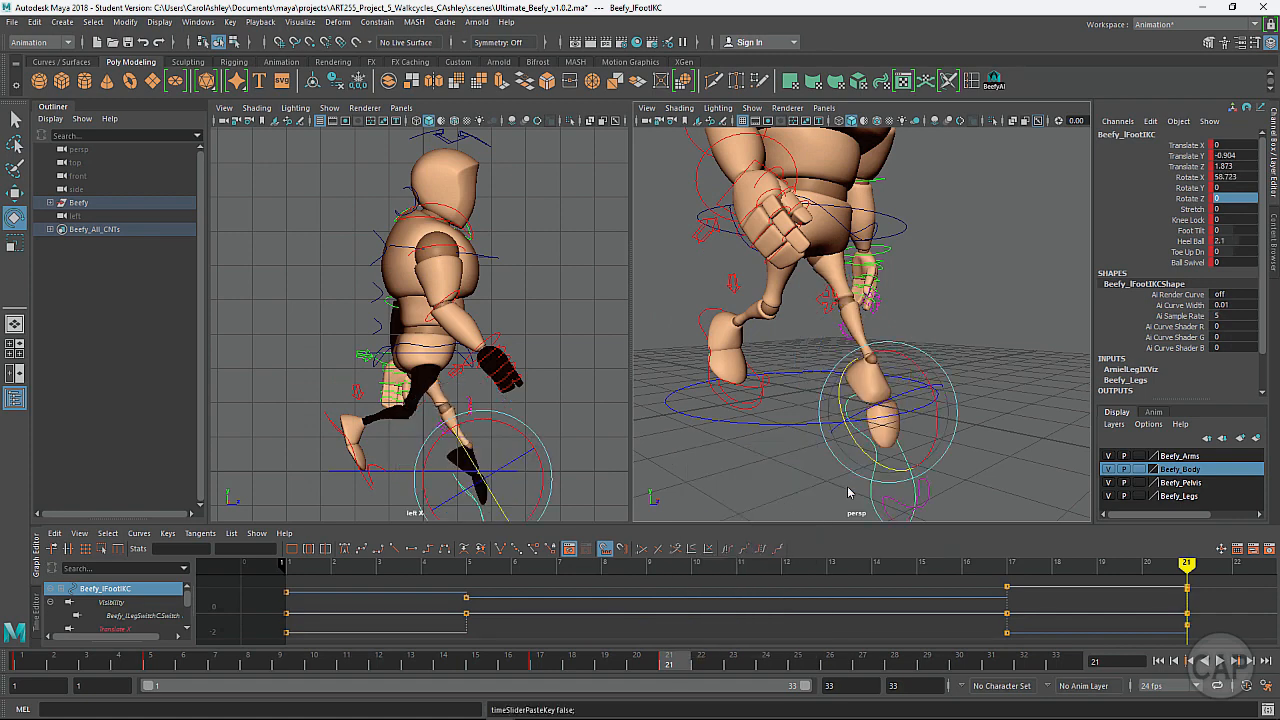
Set the left foot control's Translate Z to -1.873 and Translate Y to 0.904, and key it at frame 21.
{"action": "left_click_drag", "start_coordinate": [890, 442], "coordinate": [1075, 390], "text": "alt"}
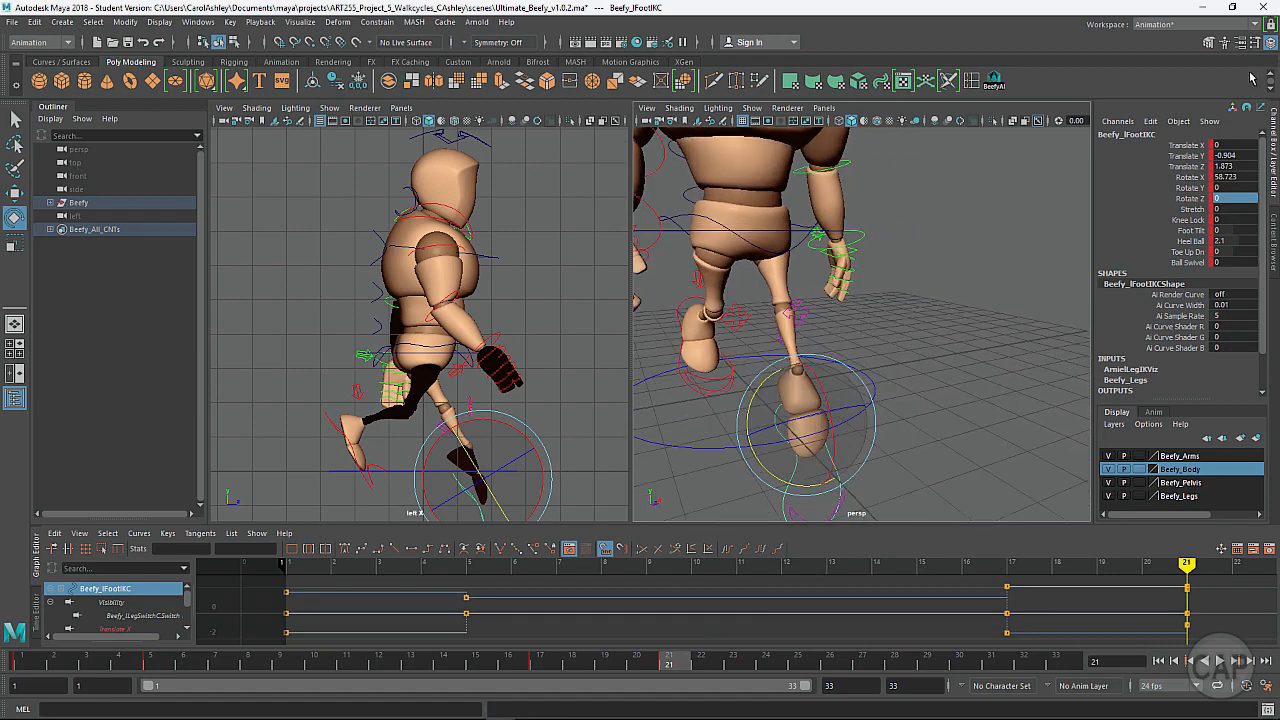
{"action": "double_click", "coordinate": [1213, 166]}
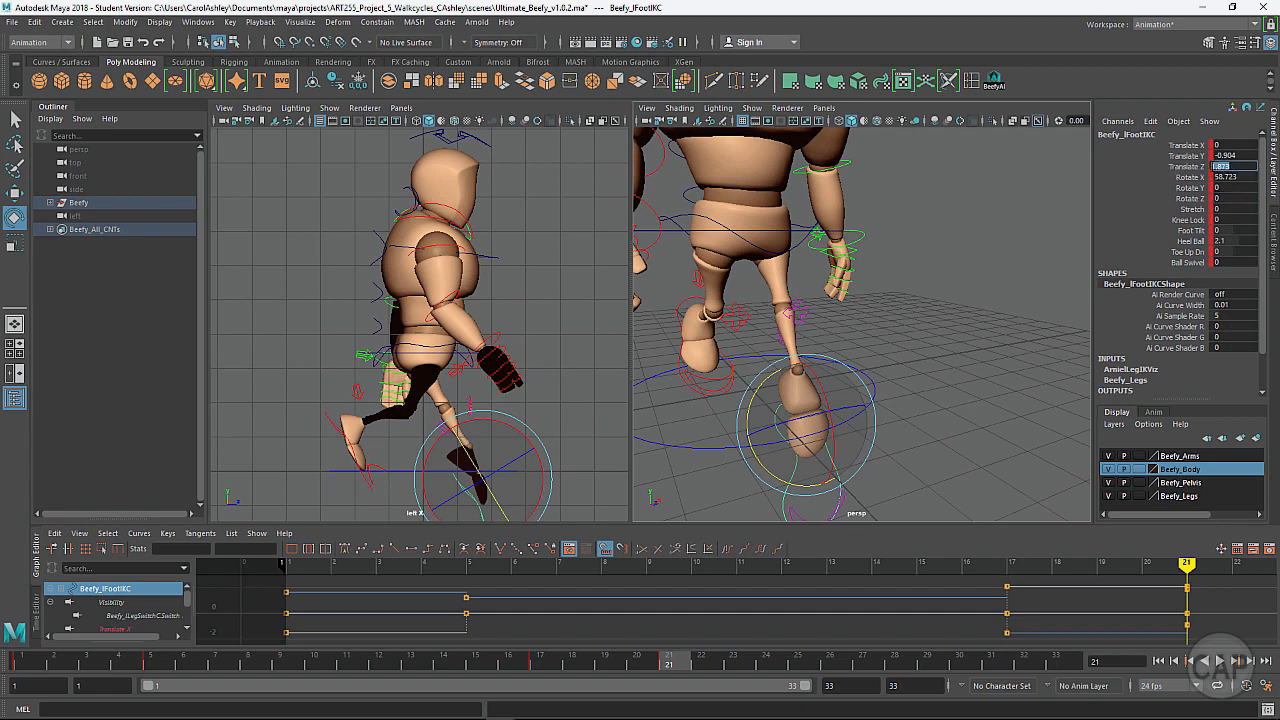
{"action": "type", "text": "-"}
{"action": "key", "text": "Return"}
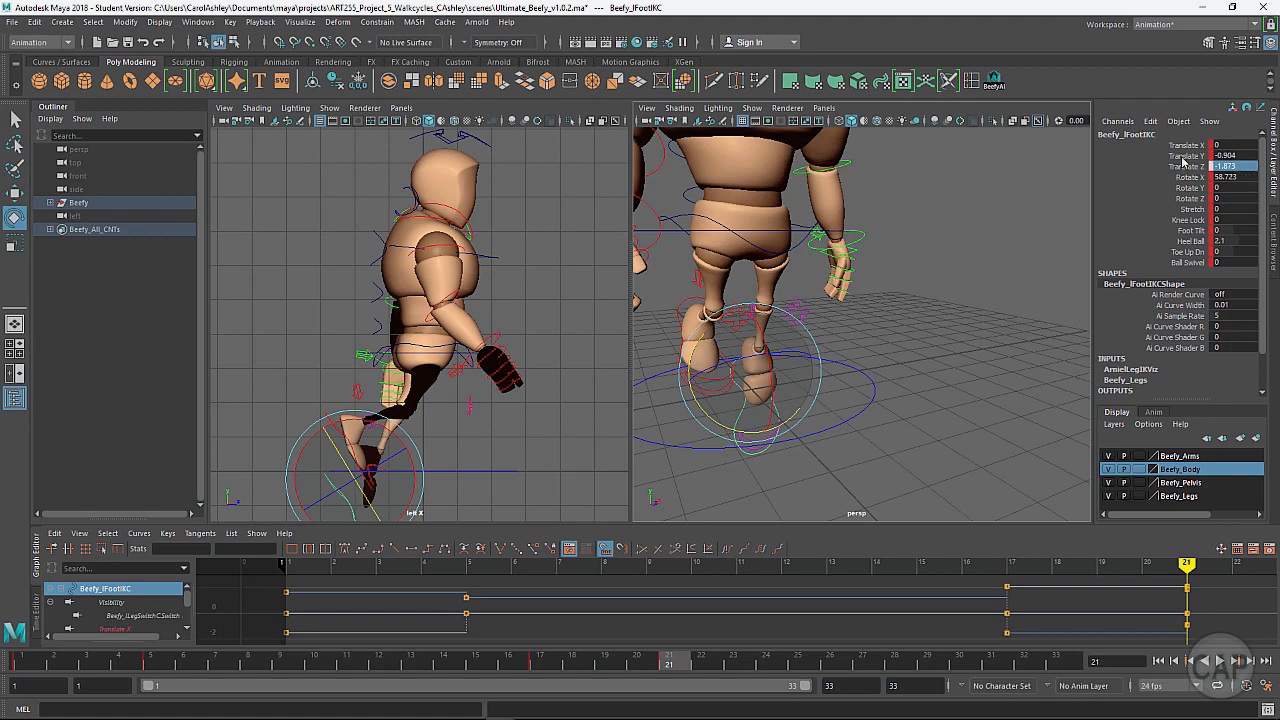
{"action": "double_click", "coordinate": [1218, 157]}
{"action": "left_click", "coordinate": [1215, 156]}
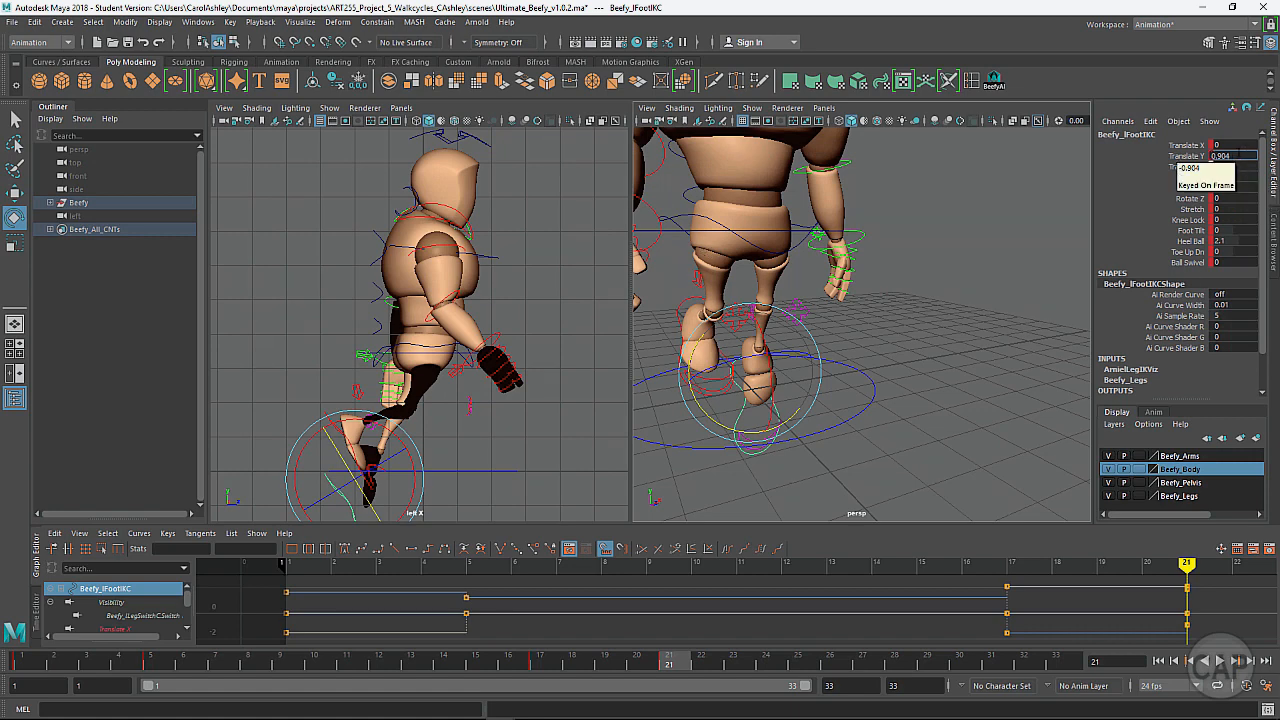
{"action": "key", "text": "Return"}
{"action": "left_click_drag", "start_coordinate": [600, 364], "coordinate": [752, 372], "text": "alt"}
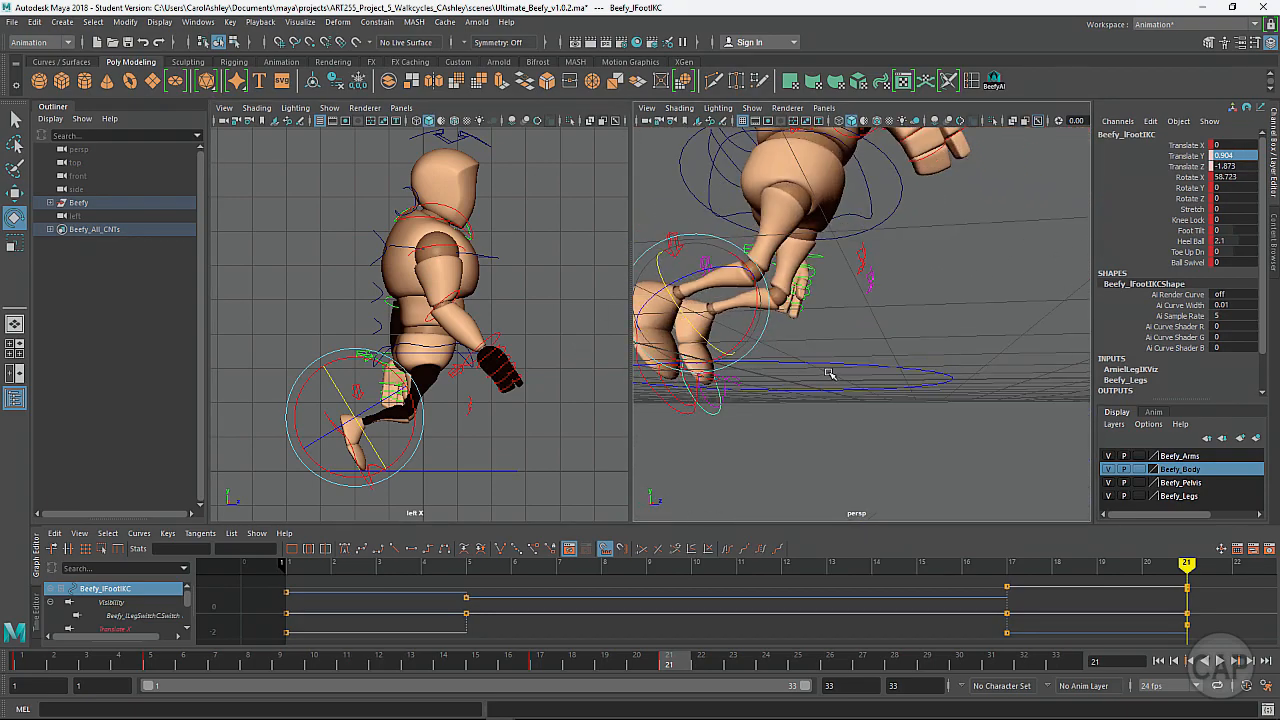
{"action": "left_click_drag", "start_coordinate": [830, 374], "coordinate": [856, 384], "text": "alt"}
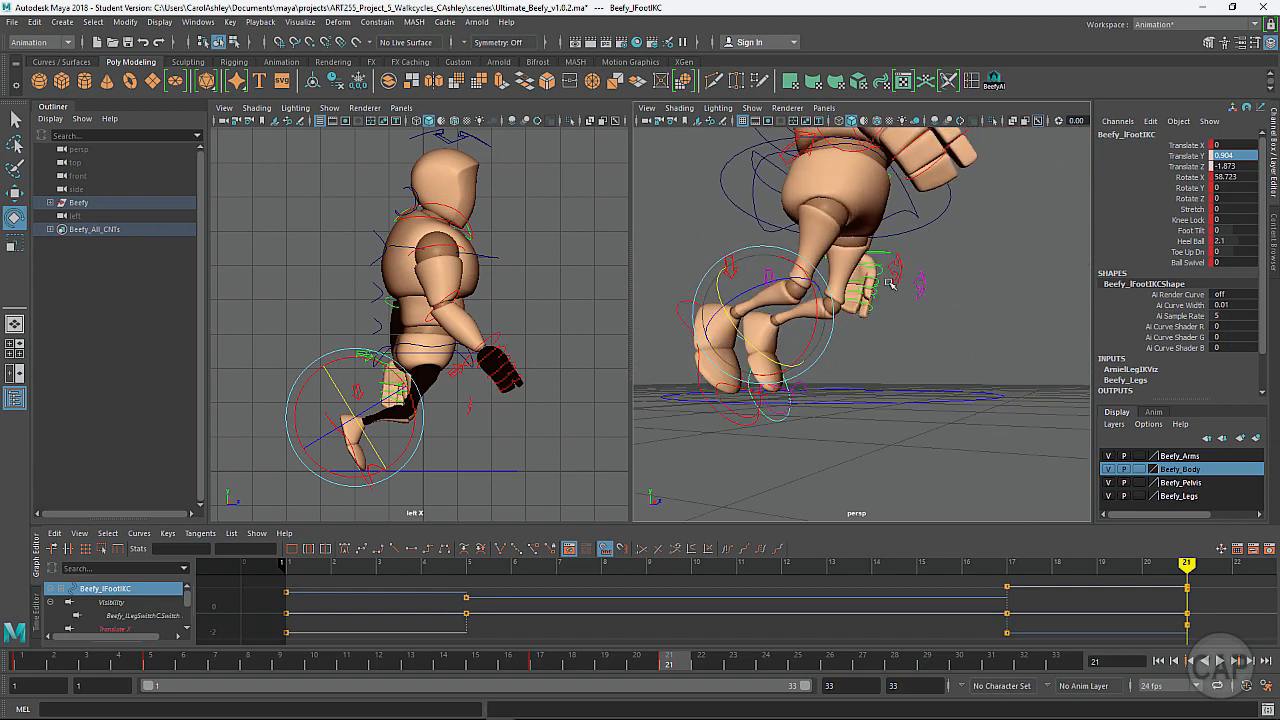
{"action": "left_click_drag", "start_coordinate": [905, 337], "coordinate": [985, 355], "text": "alt"}
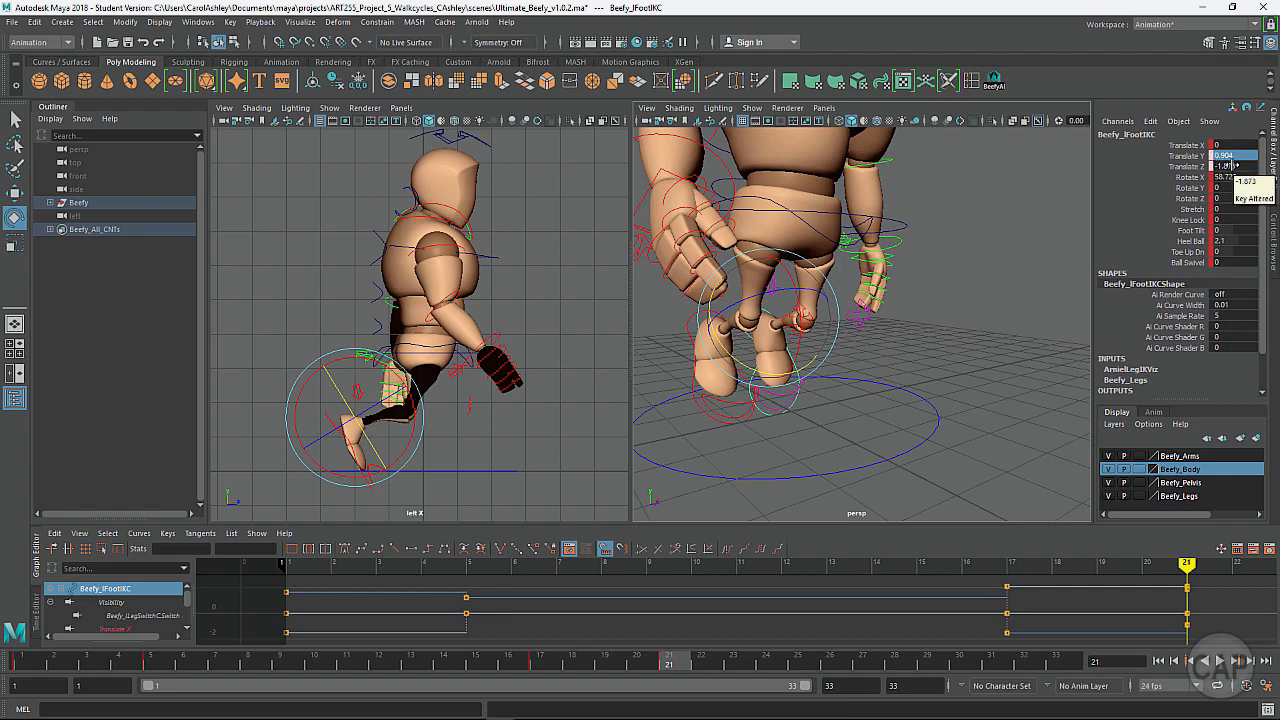
{"action": "key", "text": "s"}
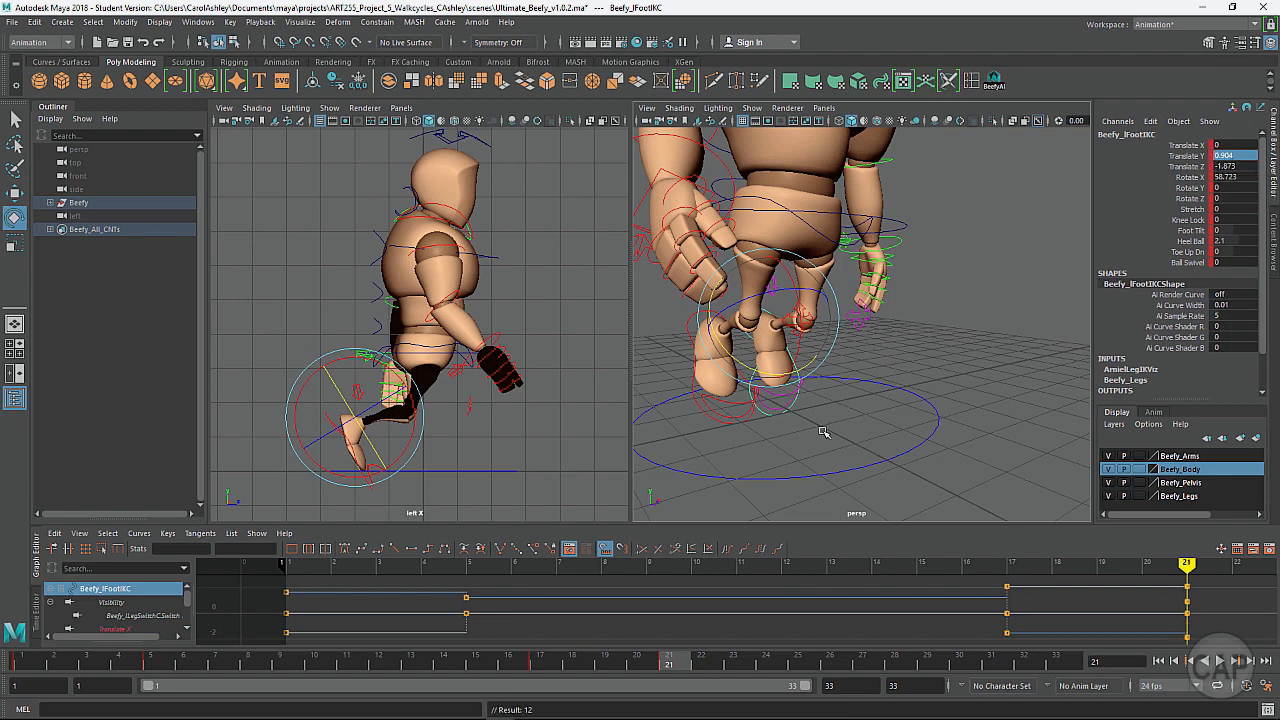
Copy the left foot IK control's key at frame 5 and paste it onto the right foot IK control at frame 21.
{"action": "mouse_move", "coordinate": [826, 434]}
{"action": "left_mouse_down", "text": "alt"}
{"action": "mouse_move", "coordinate": [851, 404]}
{"action": "mouse_move", "coordinate": [822, 417]}
{"action": "left_mouse_up", "text": "alt"}
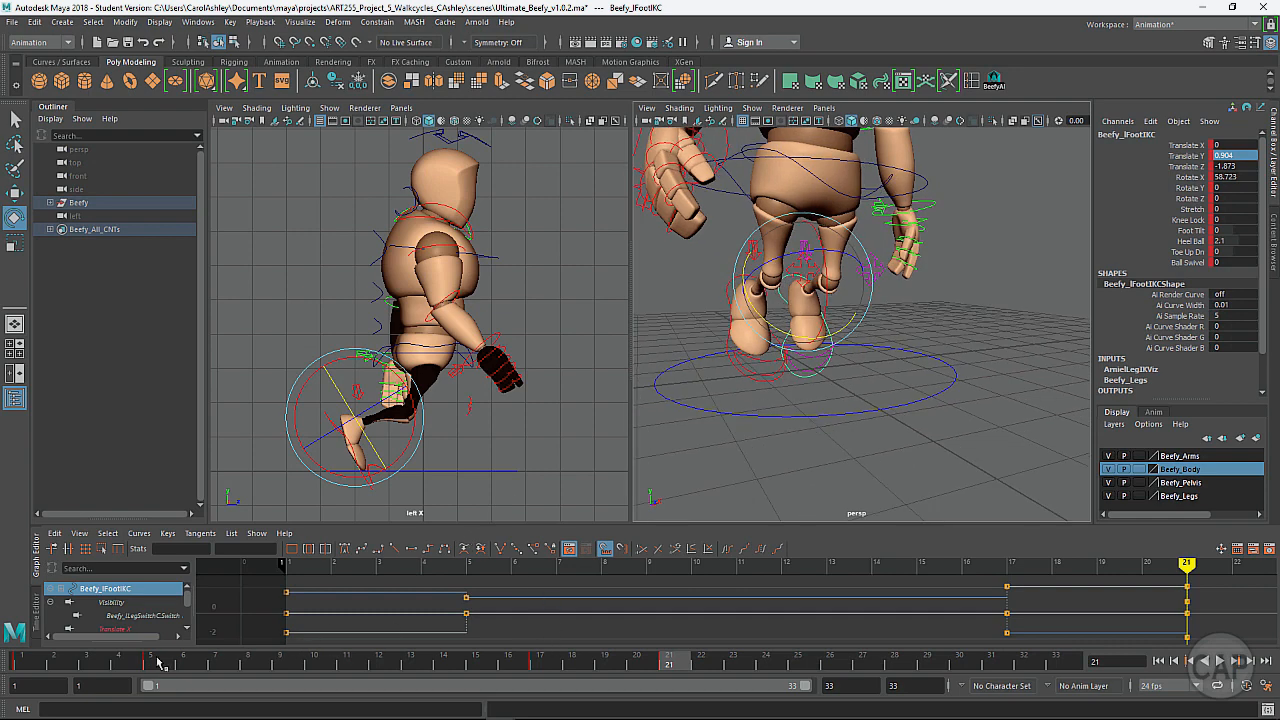
{"action": "left_click", "coordinate": [160, 665]}
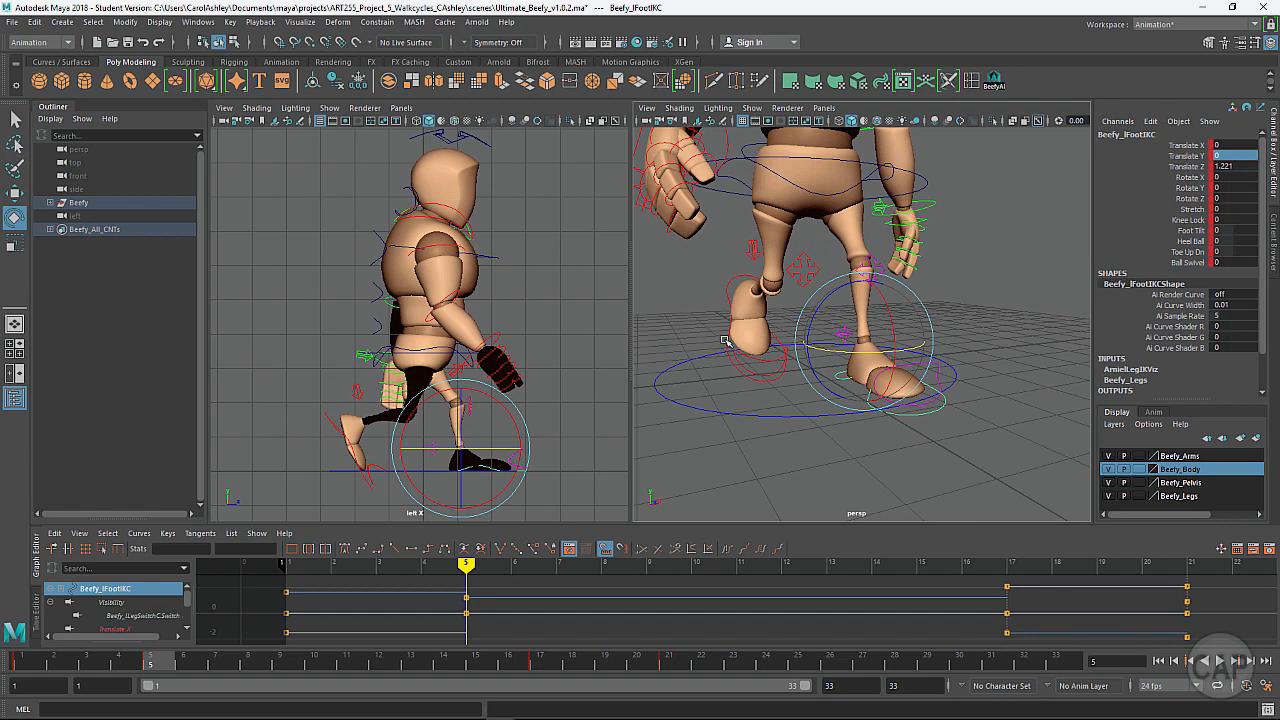
{"action": "right_click", "coordinate": [153, 663]}
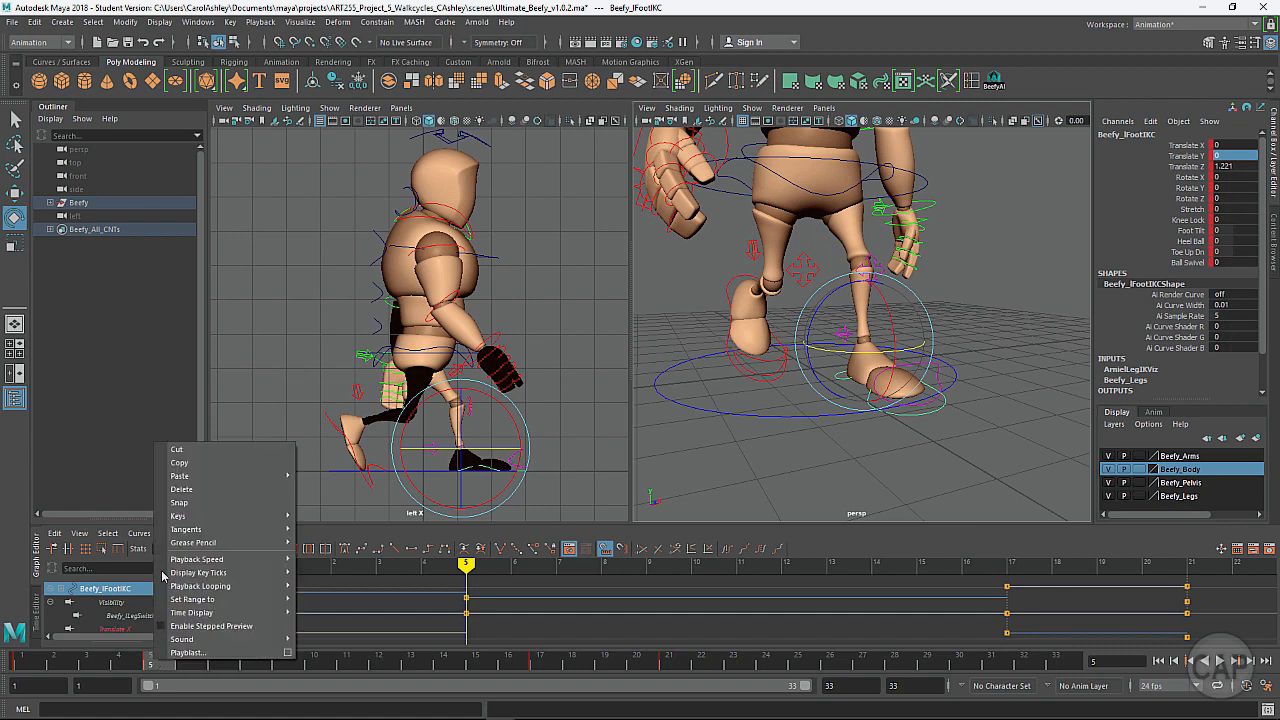
{"action": "left_click", "coordinate": [187, 464]}
{"action": "left_click", "coordinate": [668, 662]}
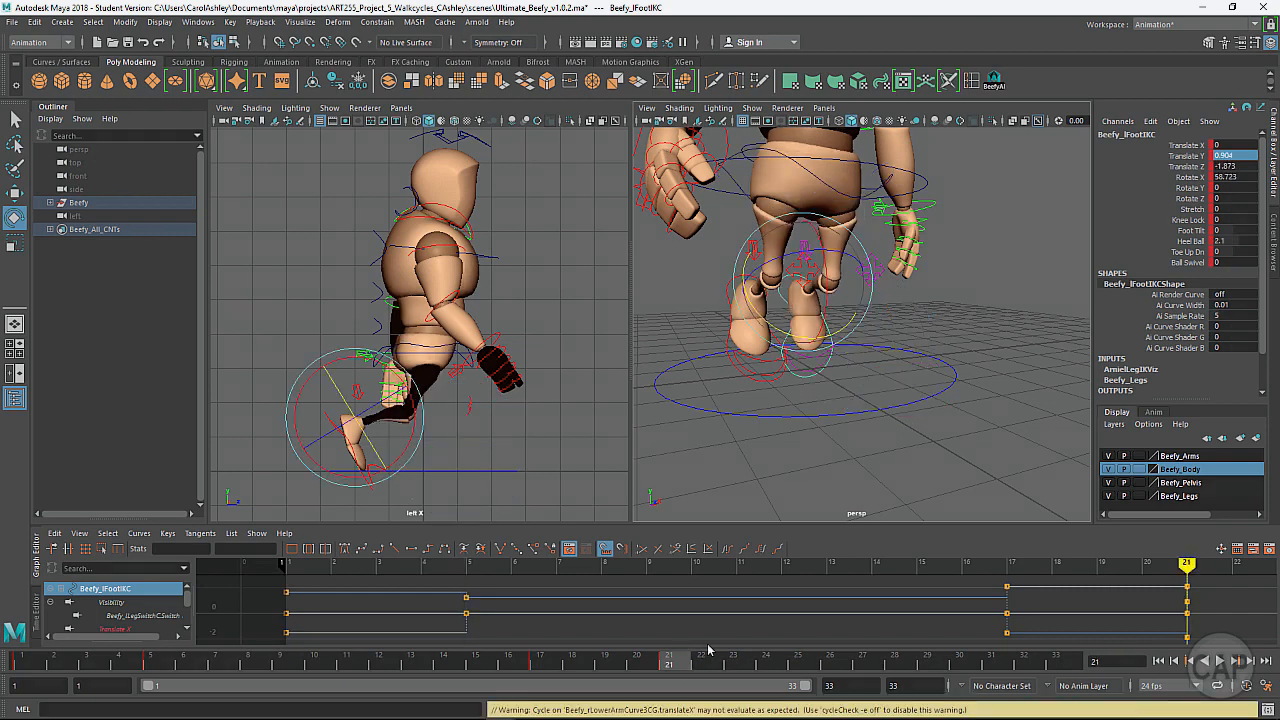
{"action": "left_click_drag", "start_coordinate": [661, 397], "coordinate": [716, 287], "text": "alt"}
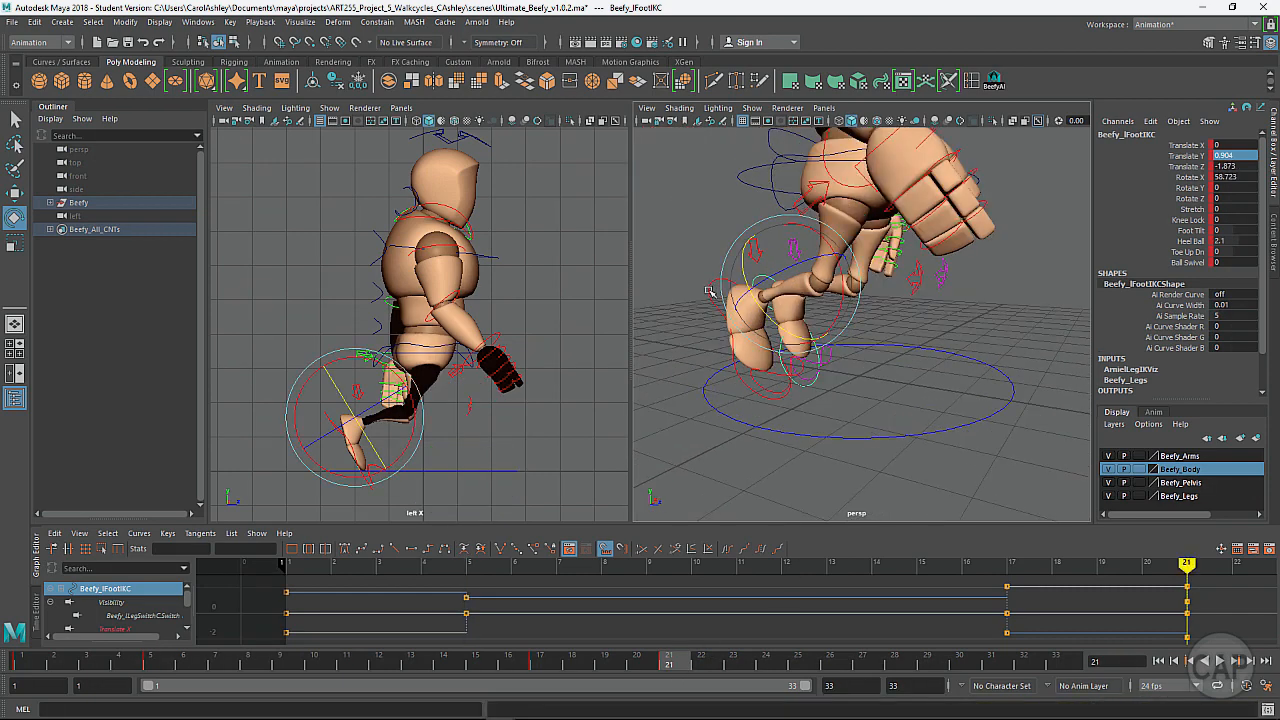
{"action": "left_click", "coordinate": [709, 291]}
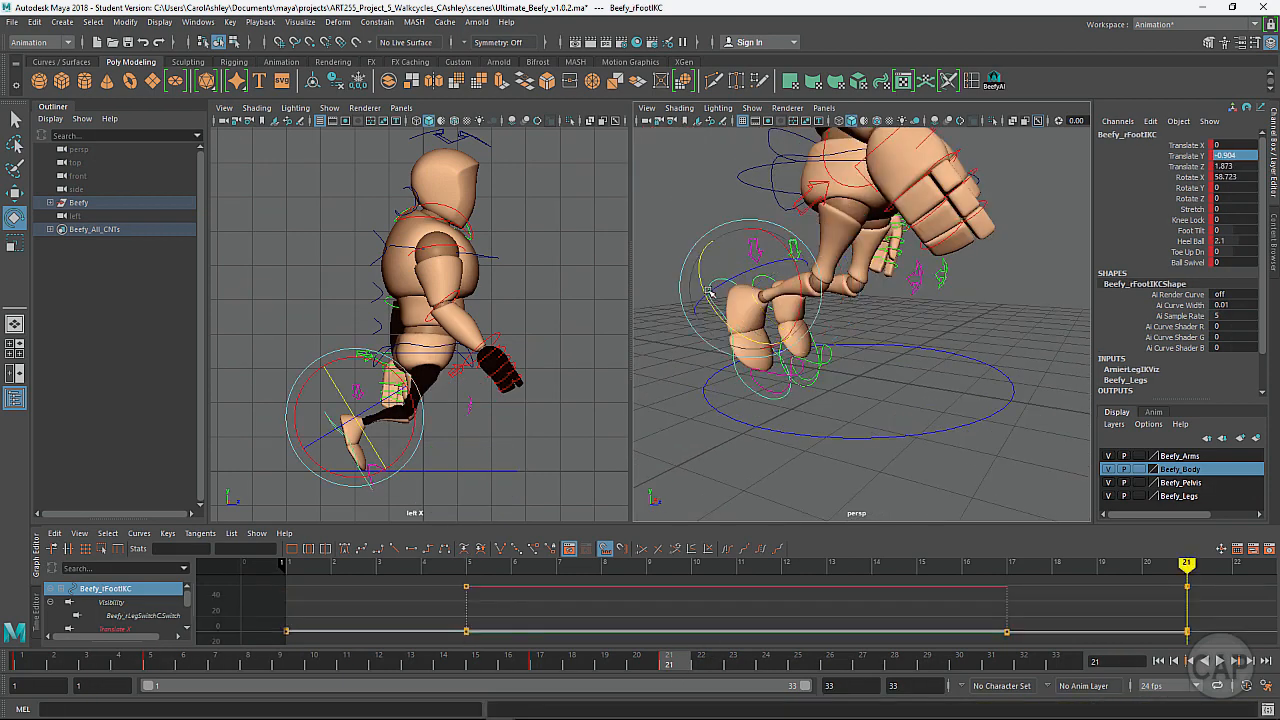
{"action": "right_click", "coordinate": [678, 662]}
{"action": "mouse_move", "coordinate": [707, 475]}
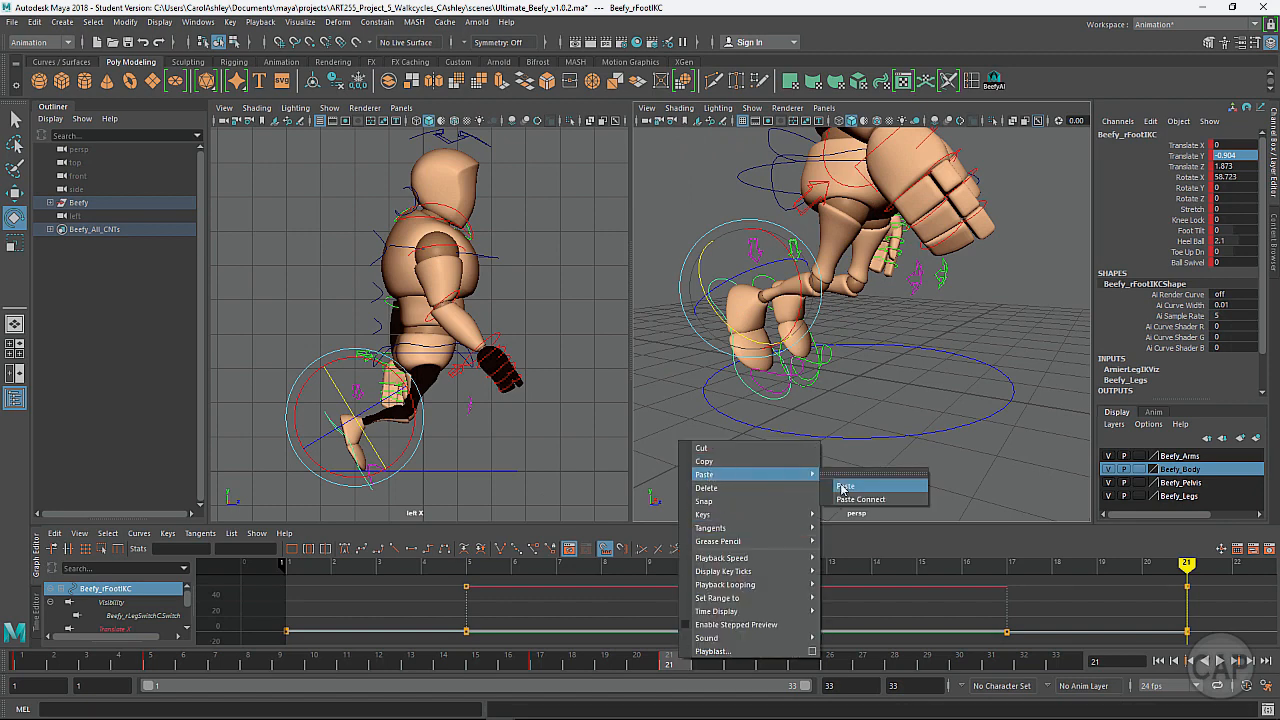
{"action": "left_click", "coordinate": [845, 488]}
Set the right foot IK control's Translate Z to -1.221 and key it at frame 21.
{"action": "left_click_drag", "start_coordinate": [950, 405], "coordinate": [768, 325], "text": "alt"}
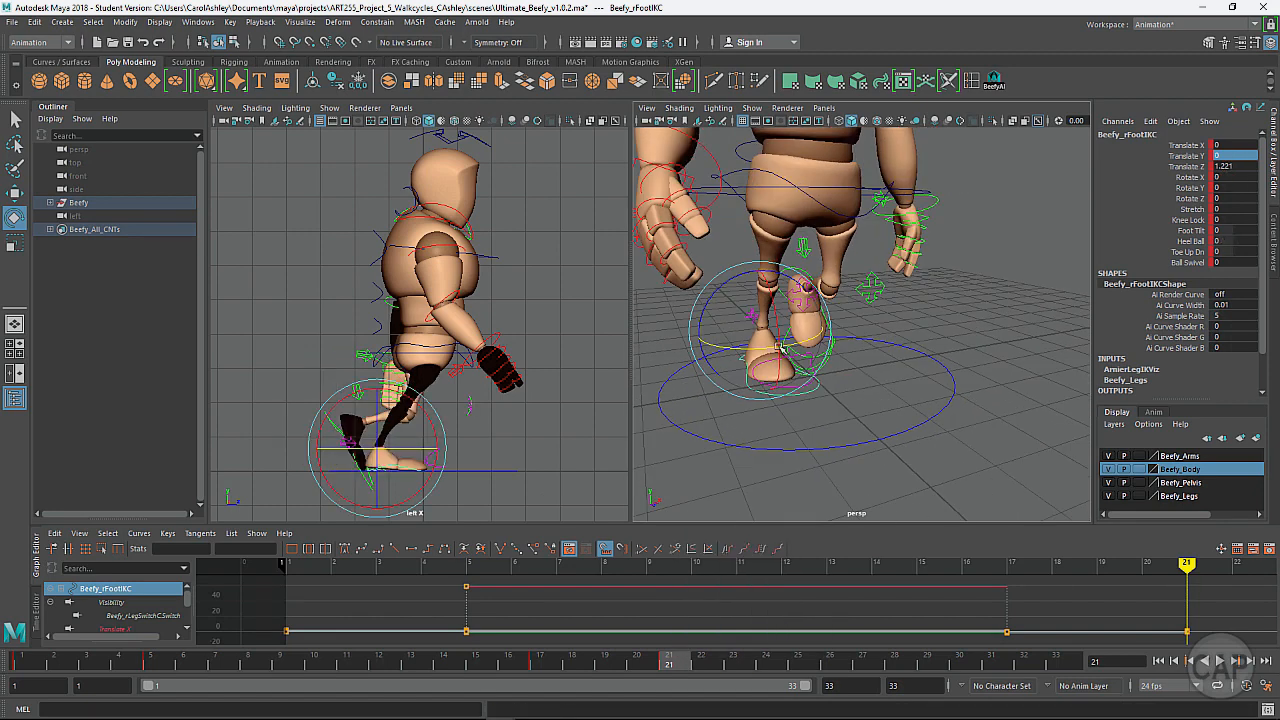
{"action": "middle_click_drag", "start_coordinate": [972, 278], "coordinate": [956, 317], "text": "alt"}
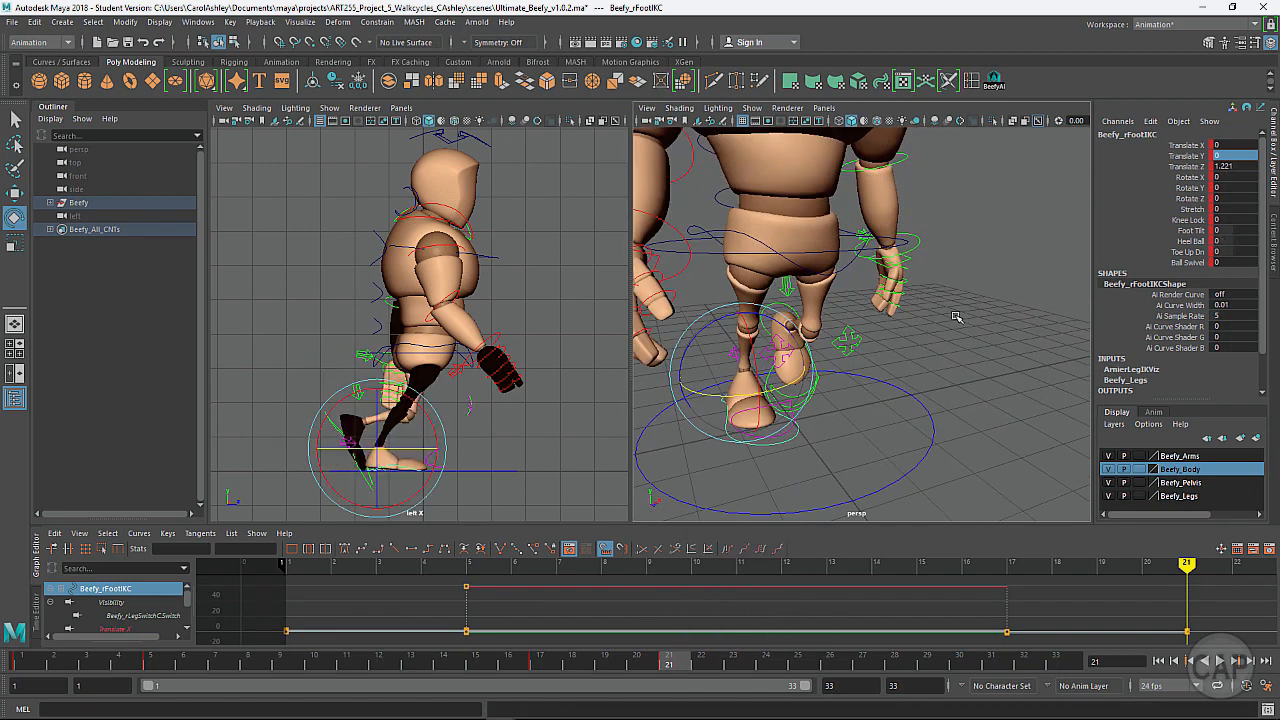
{"action": "double_click", "coordinate": [1224, 166]}
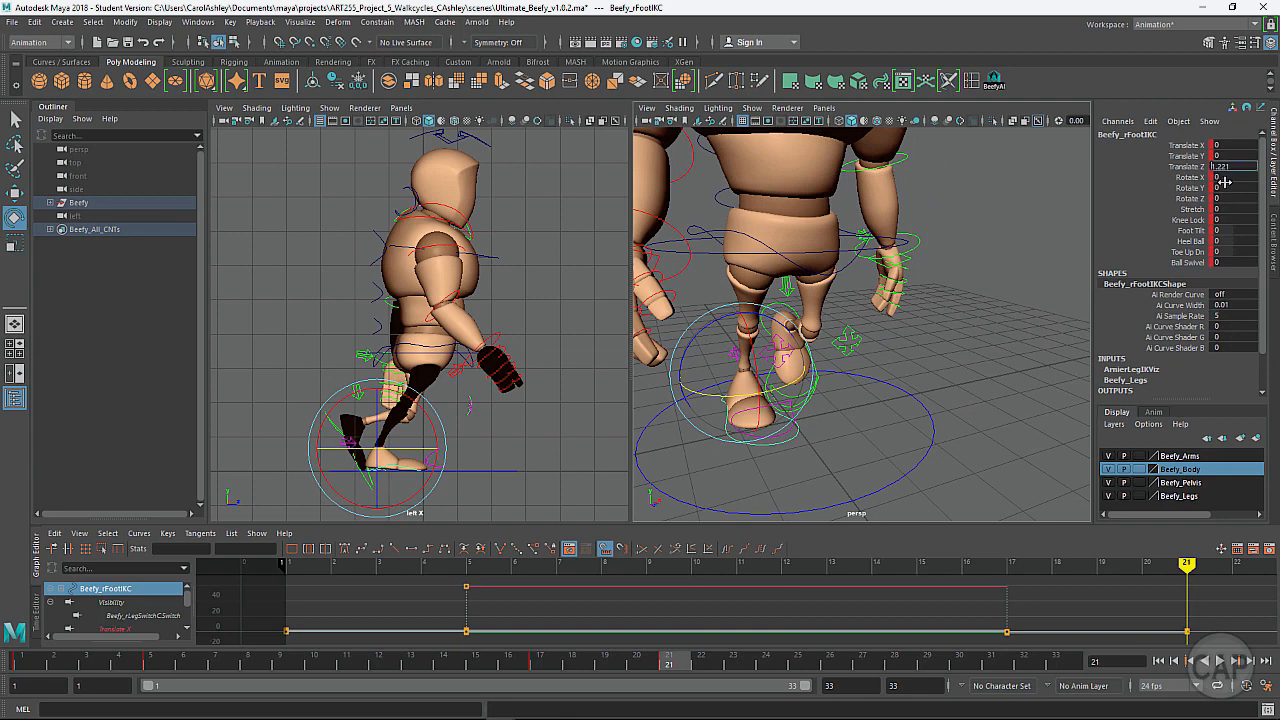
{"action": "type", "text": "-1.221"}
{"action": "key", "text": "Return"}
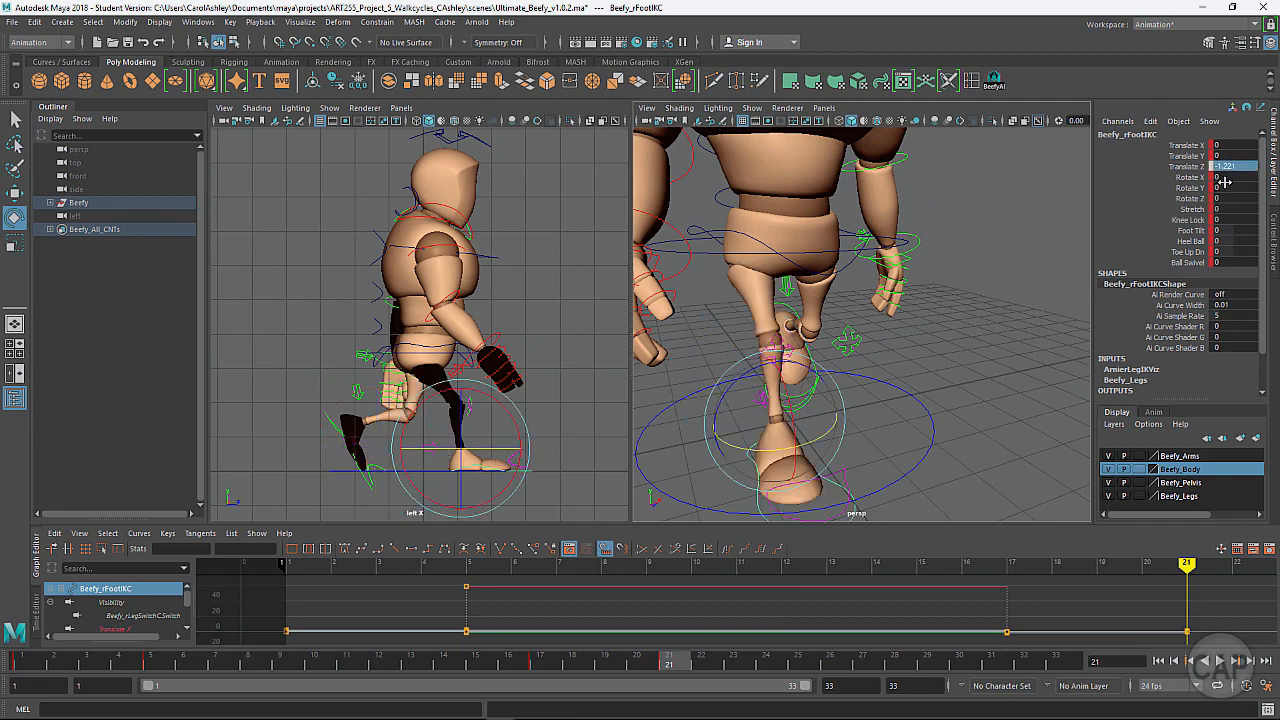
{"action": "left_click_drag", "start_coordinate": [775, 389], "coordinate": [844, 387], "text": "alt"}
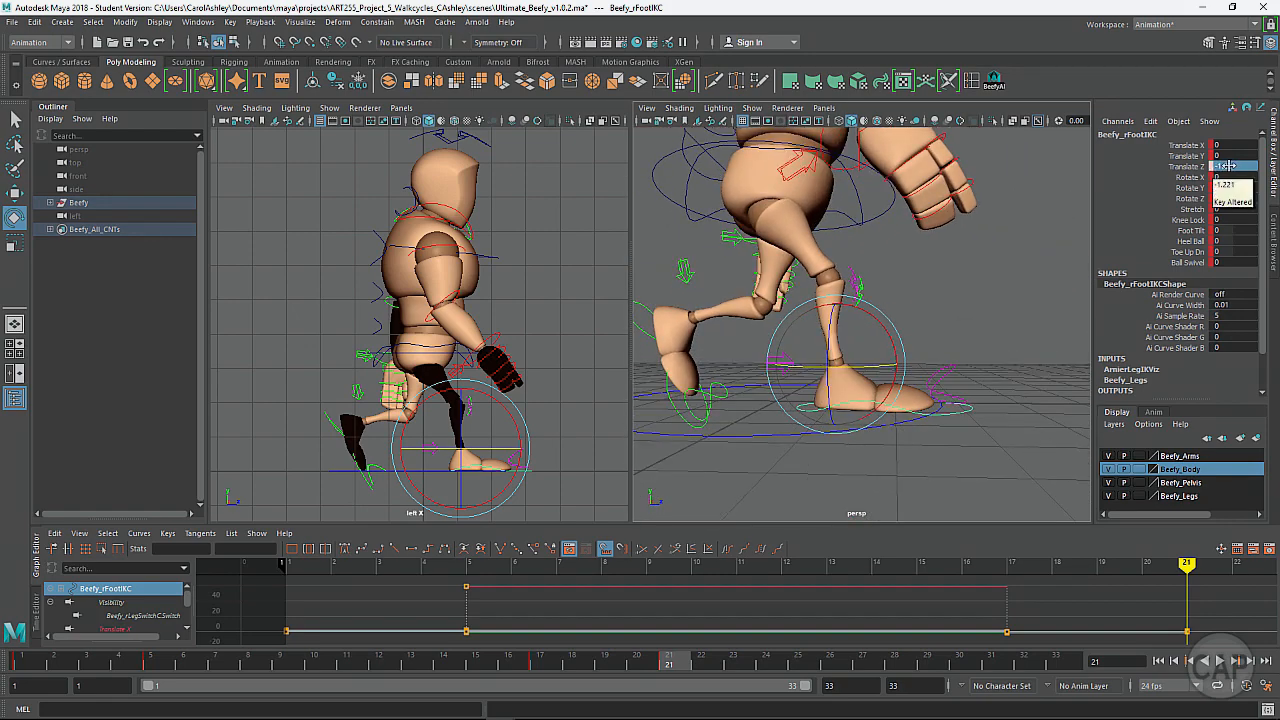
{"action": "key", "text": "s"}
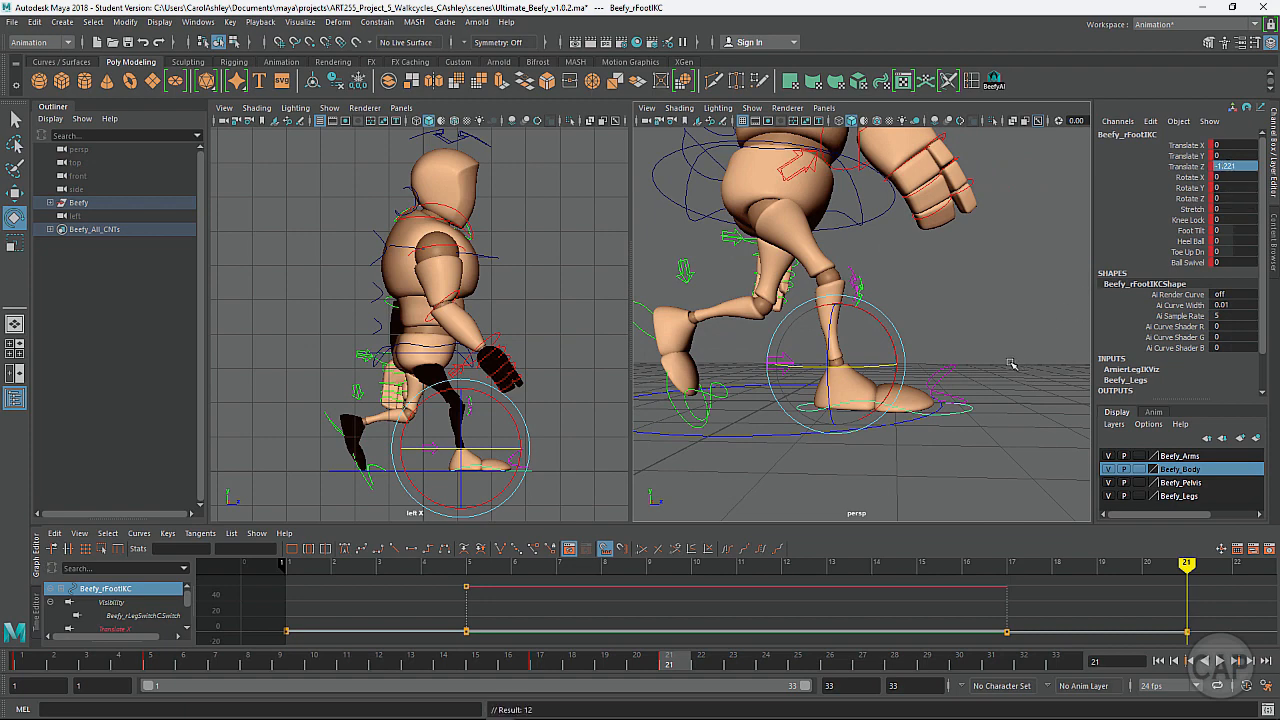
Compare the leg and foot poses at frames 5 and 21 to check that they mirror each other.
{"action": "right_click_drag", "start_coordinate": [1010, 363], "coordinate": [975, 364], "text": "alt"}
{"action": "left_click_drag", "start_coordinate": [869, 429], "coordinate": [876, 440], "text": "alt"}
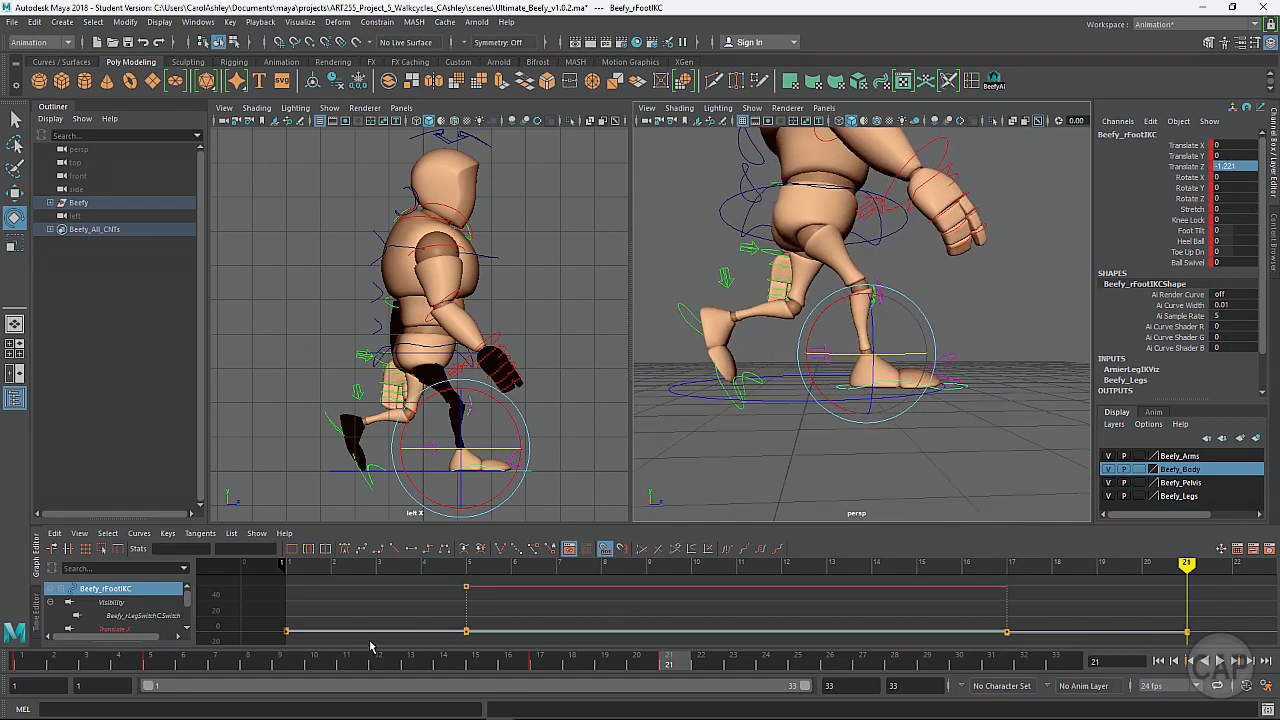
{"action": "left_click", "coordinate": [157, 664]}
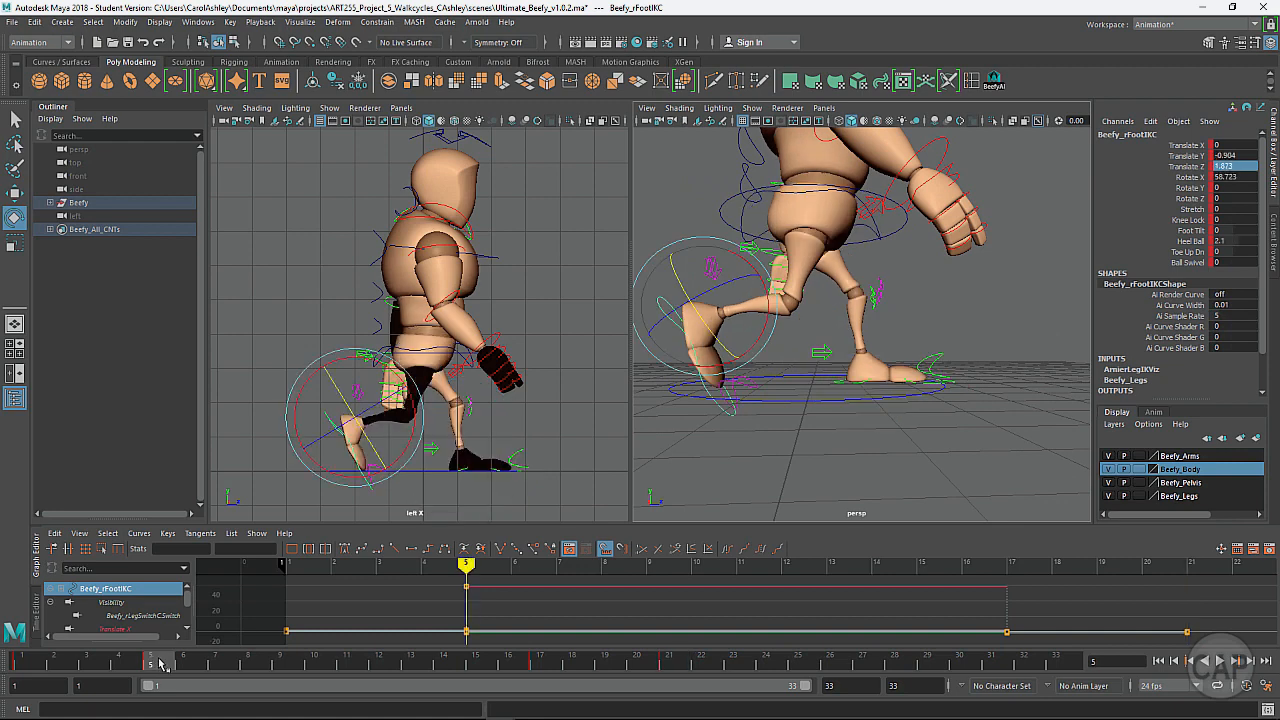
{"action": "left_click", "coordinate": [678, 662]}
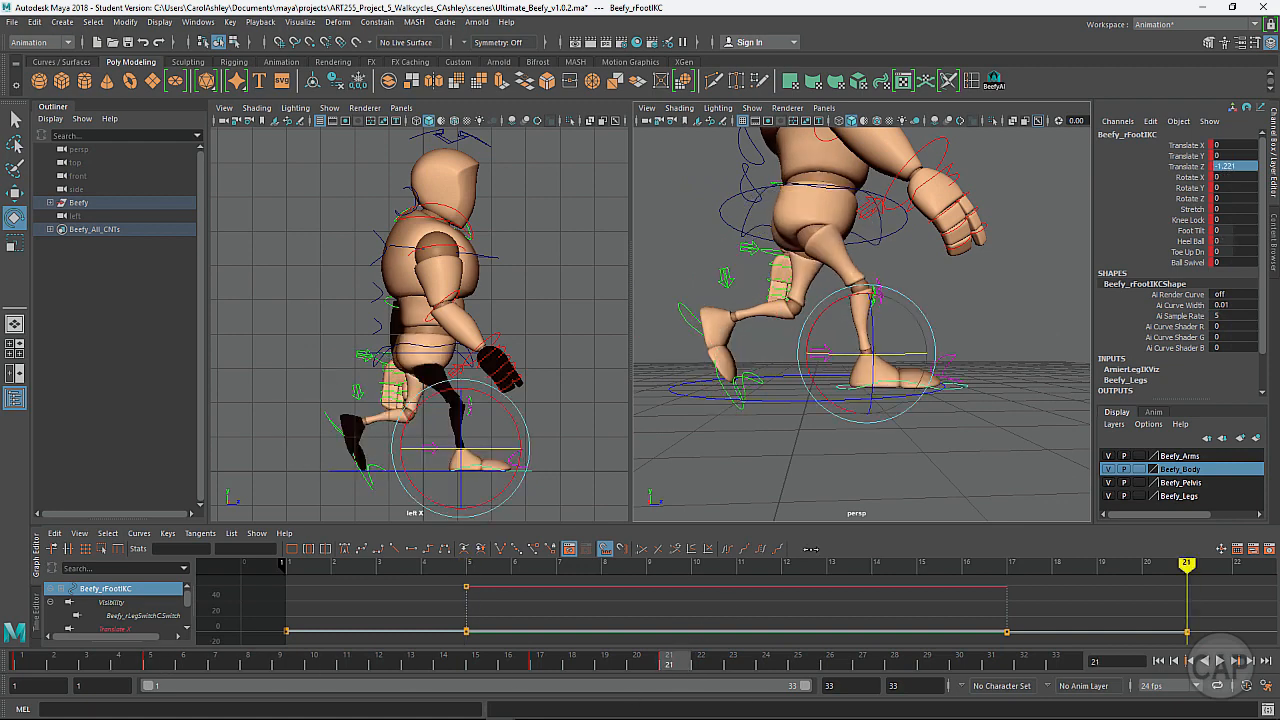
{"action": "left_click", "coordinate": [925, 460]}
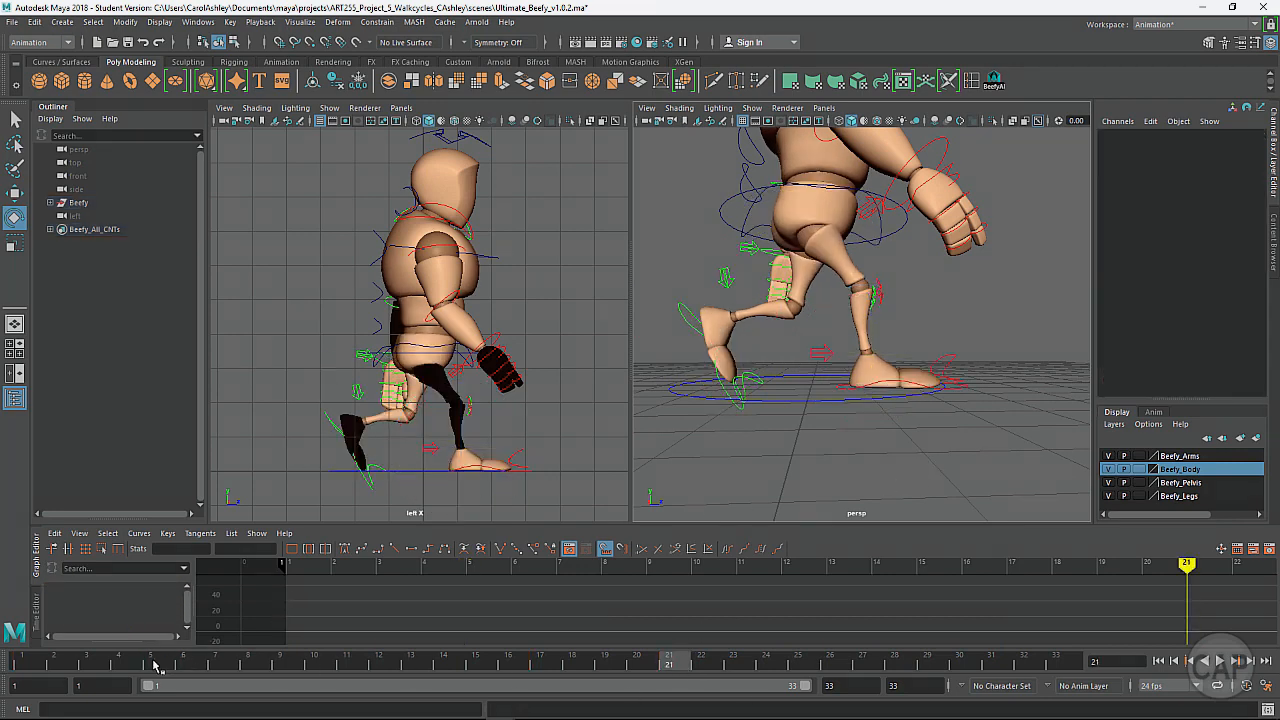
{"action": "left_click", "coordinate": [153, 664]}
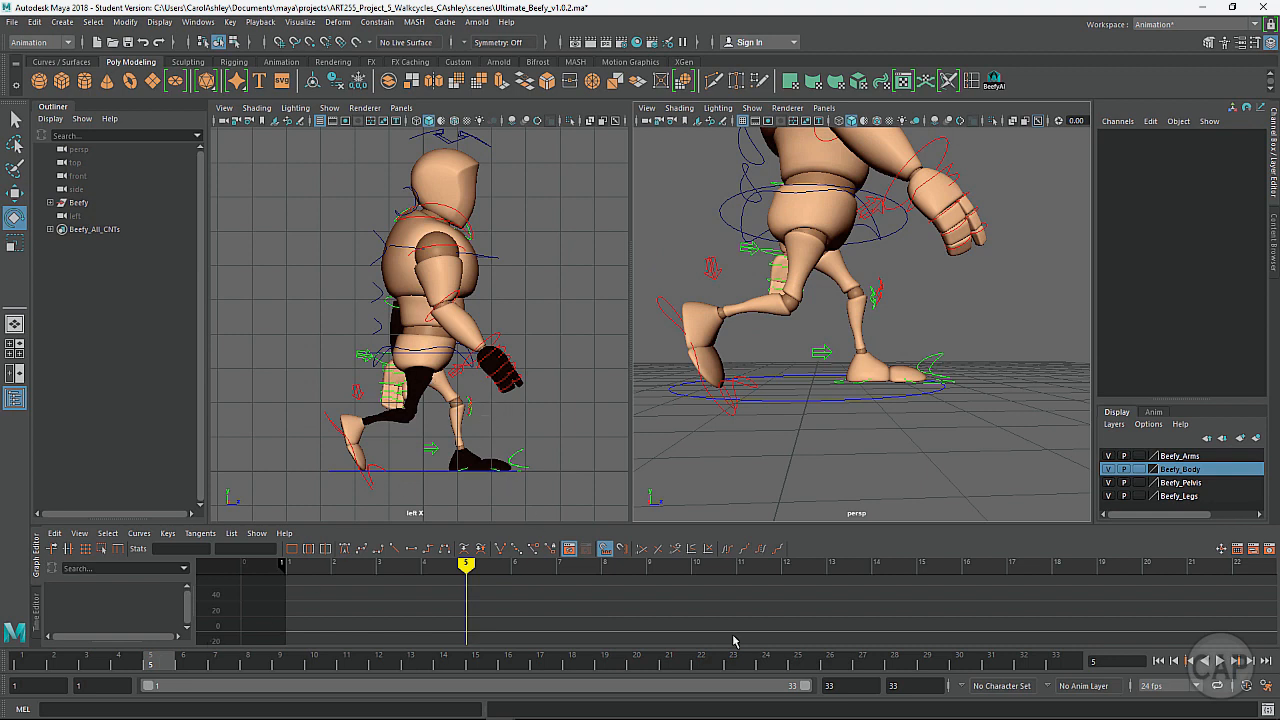
{"action": "left_click", "coordinate": [669, 663]}
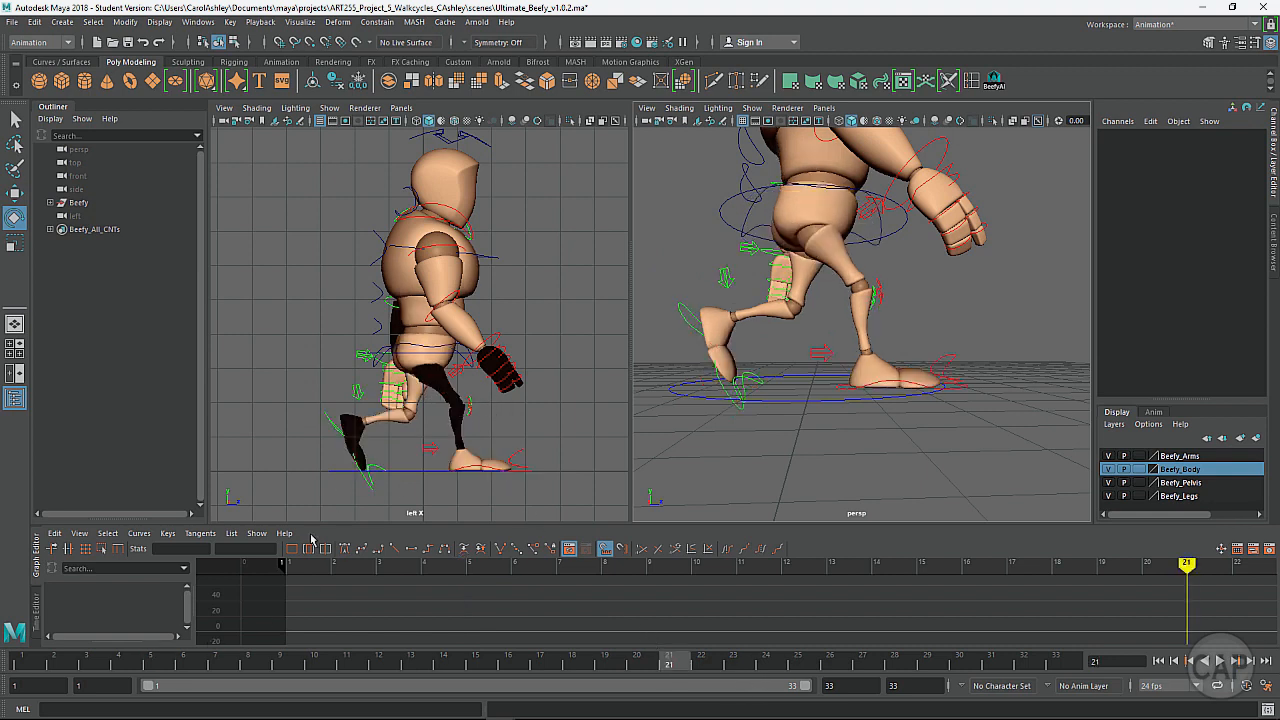
{"action": "left_click", "coordinate": [160, 665]}
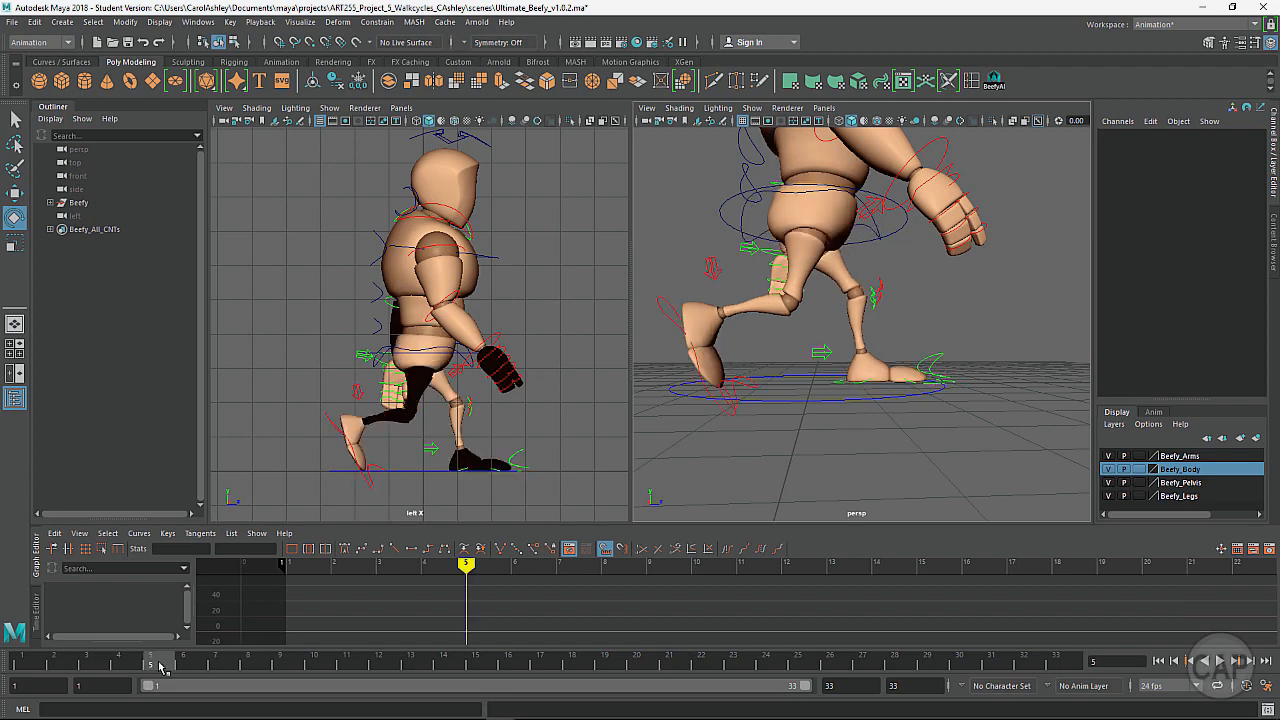
{"action": "left_click", "coordinate": [671, 664]}
Mirror the upper spine IK control at frame 21 with Rotate Y -2.377 and Rotate Z 1.2.
{"action": "left_click_drag", "start_coordinate": [943, 434], "coordinate": [902, 439], "text": "alt"}
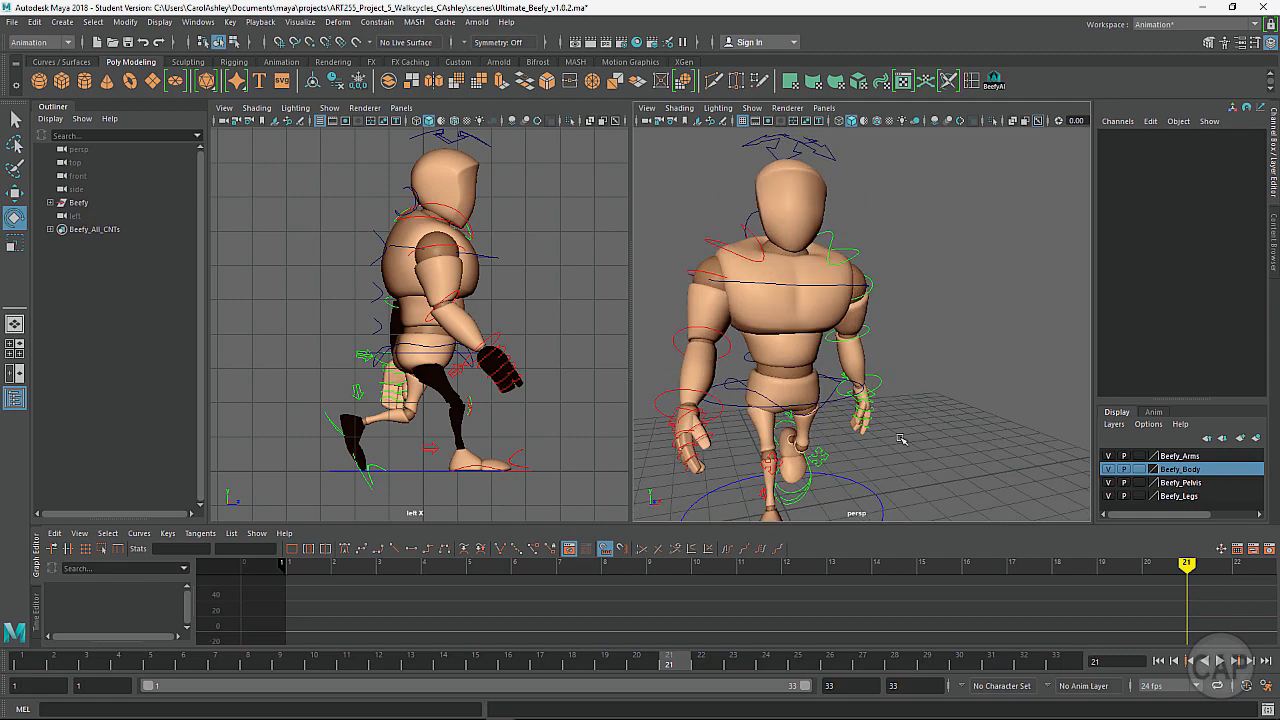
{"action": "right_click_drag", "start_coordinate": [902, 439], "coordinate": [977, 383], "text": "alt"}
{"action": "left_click_drag", "start_coordinate": [977, 383], "coordinate": [977, 397], "text": "alt"}
{"action": "right_click_drag", "start_coordinate": [977, 397], "coordinate": [961, 401], "text": "alt"}
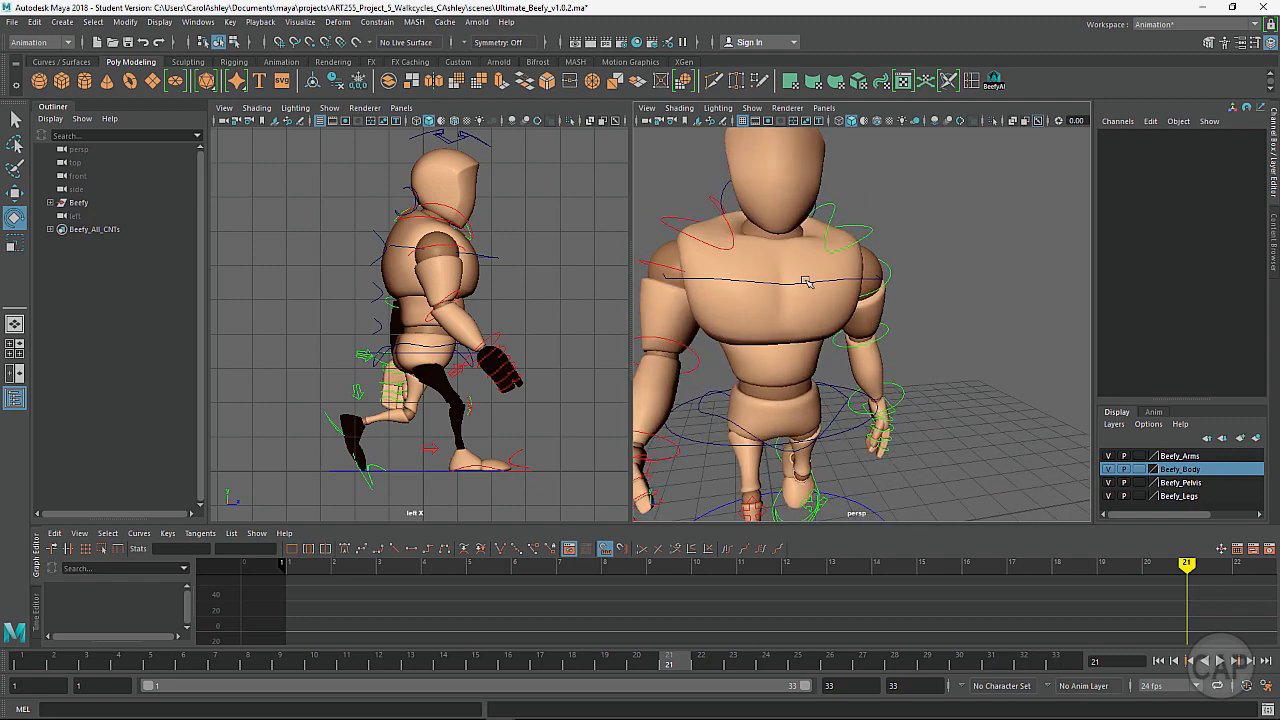
{"action": "left_click", "coordinate": [806, 281]}
{"action": "left_click_drag", "start_coordinate": [941, 313], "coordinate": [1030, 278], "text": "alt"}
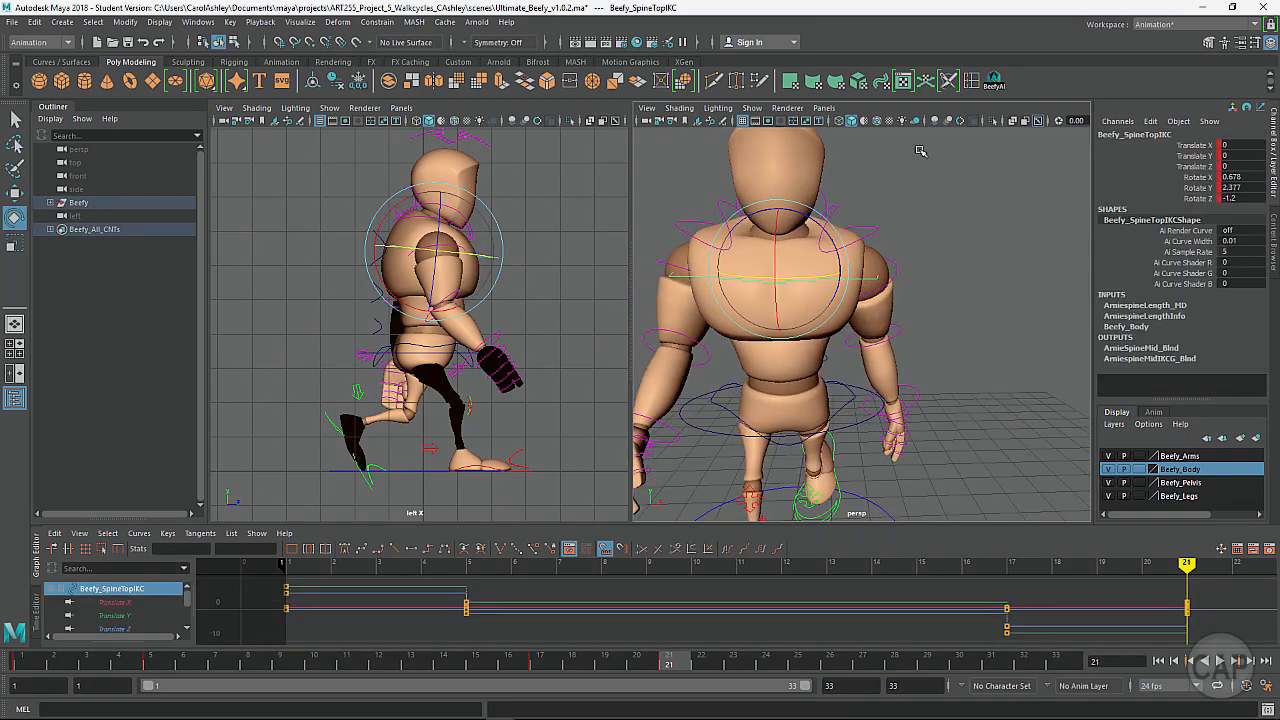
{"action": "double_click", "coordinate": [1226, 188]}
{"action": "type", "text": "-"}
{"action": "key", "text": "Return"}
{"action": "double_click", "coordinate": [1227, 198]}
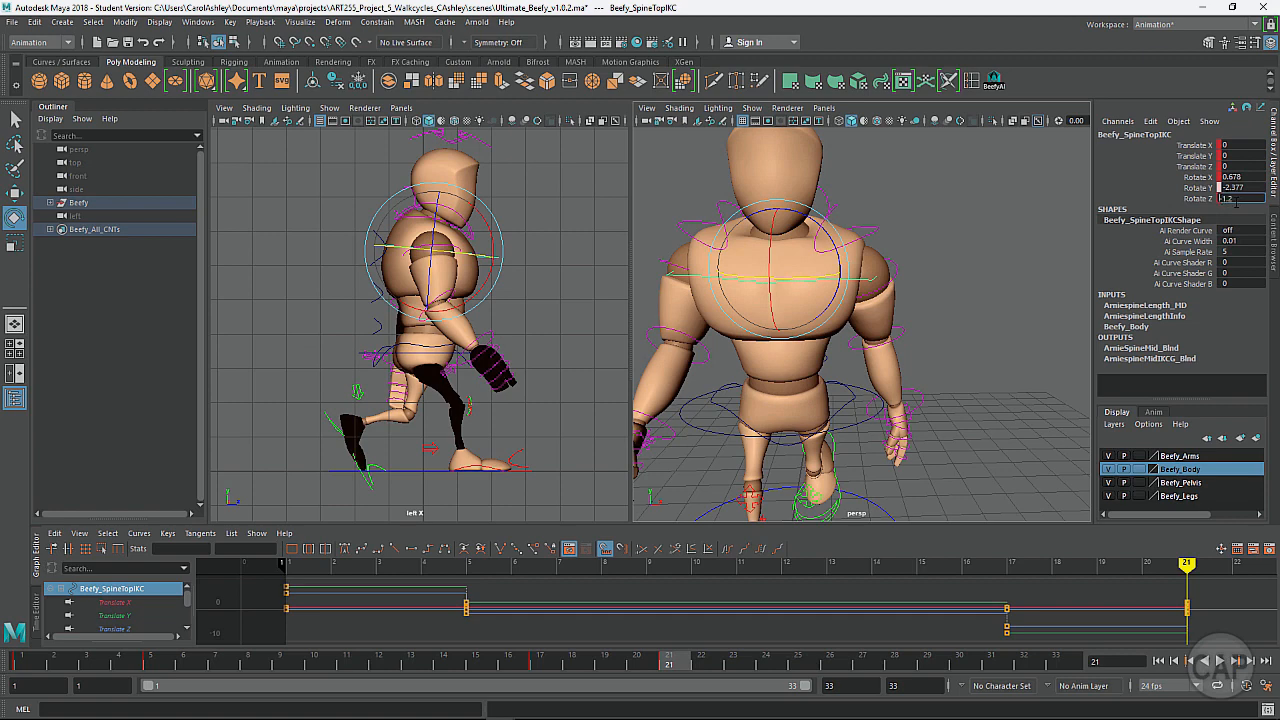
{"action": "key", "text": "Return"}
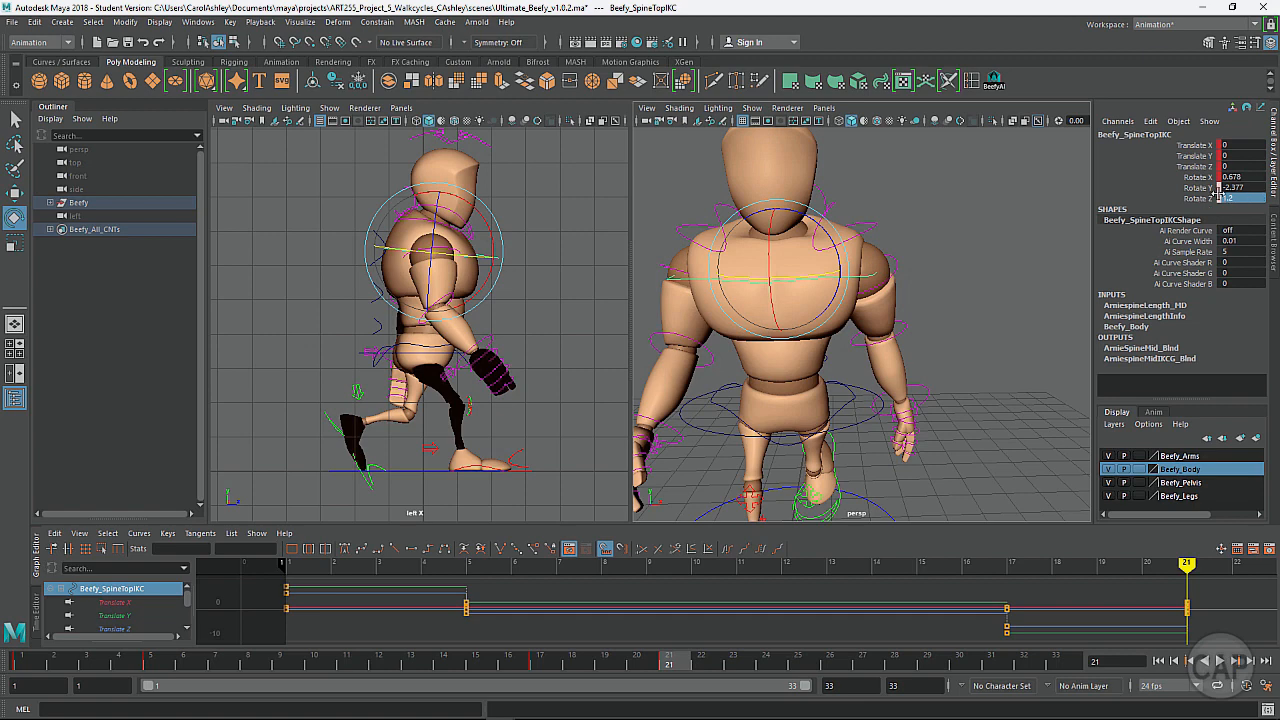
{"action": "right_click_drag", "start_coordinate": [948, 281], "coordinate": [896, 280], "text": "alt"}
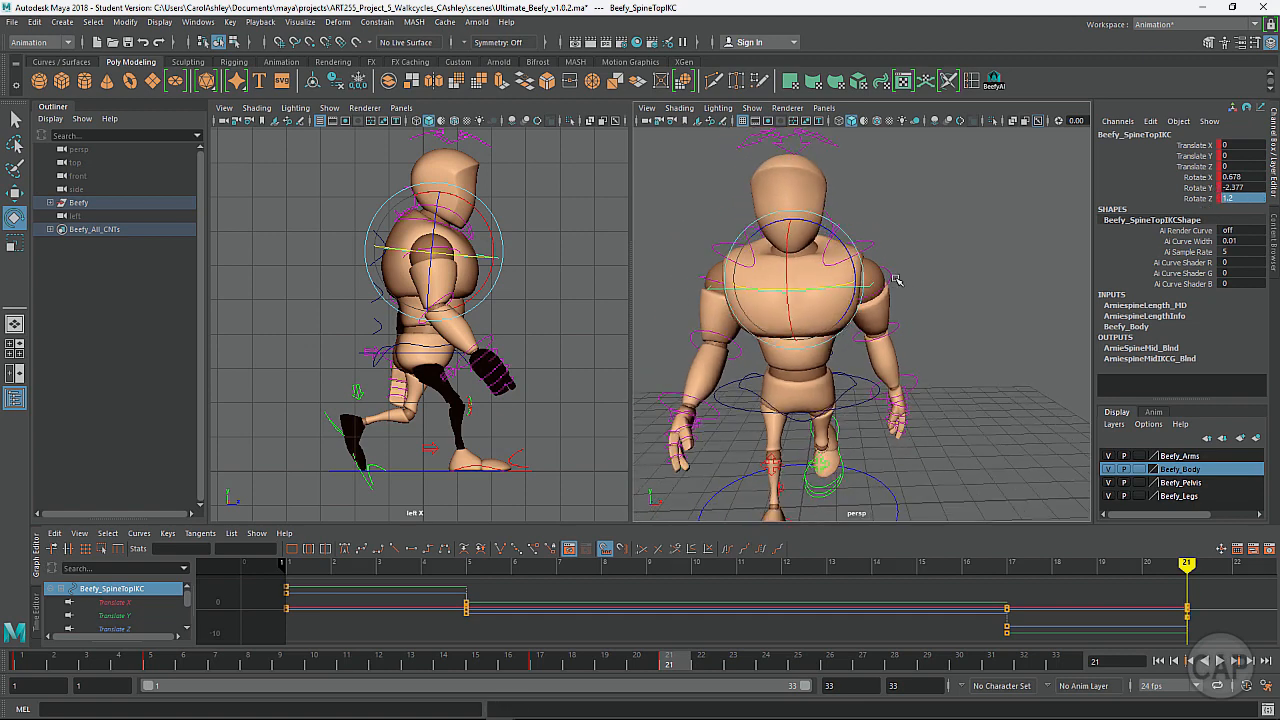
{"action": "left_click_drag", "start_coordinate": [896, 280], "coordinate": [866, 306], "text": "alt"}
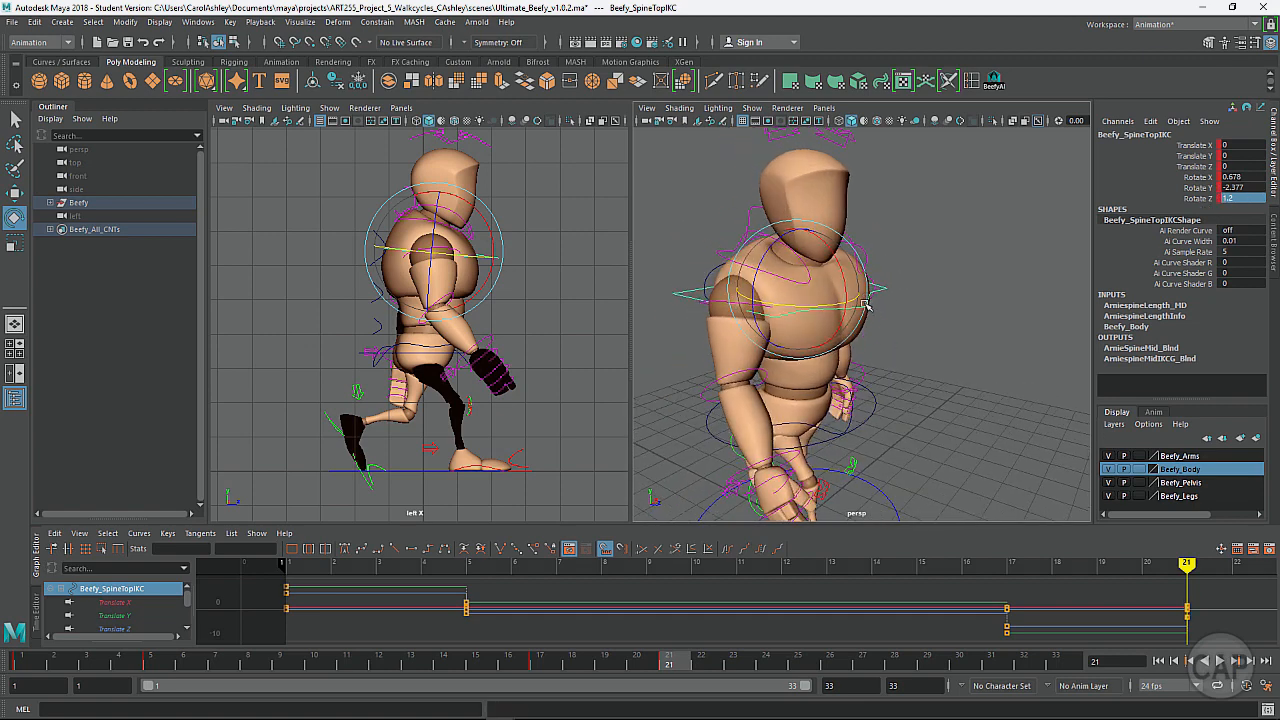
{"action": "left_click", "coordinate": [948, 226]}
Copy the right clavicle control's key at frame 21, paste it onto the left clavicle control, and compare the two.
{"action": "left_click", "coordinate": [754, 269]}
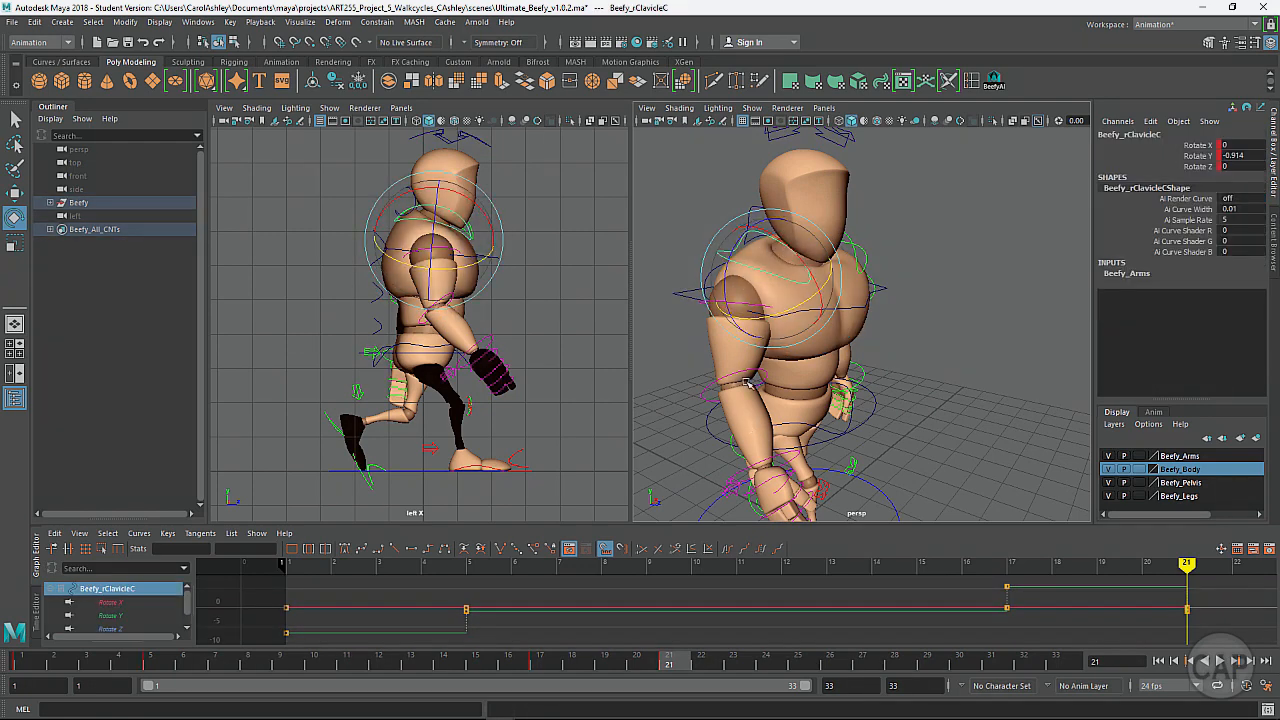
{"action": "mouse_move", "coordinate": [774, 254]}
{"action": "left_mouse_down", "text": "alt"}
{"action": "mouse_move", "coordinate": [849, 289]}
{"action": "mouse_move", "coordinate": [774, 258]}
{"action": "left_mouse_up", "text": "alt"}
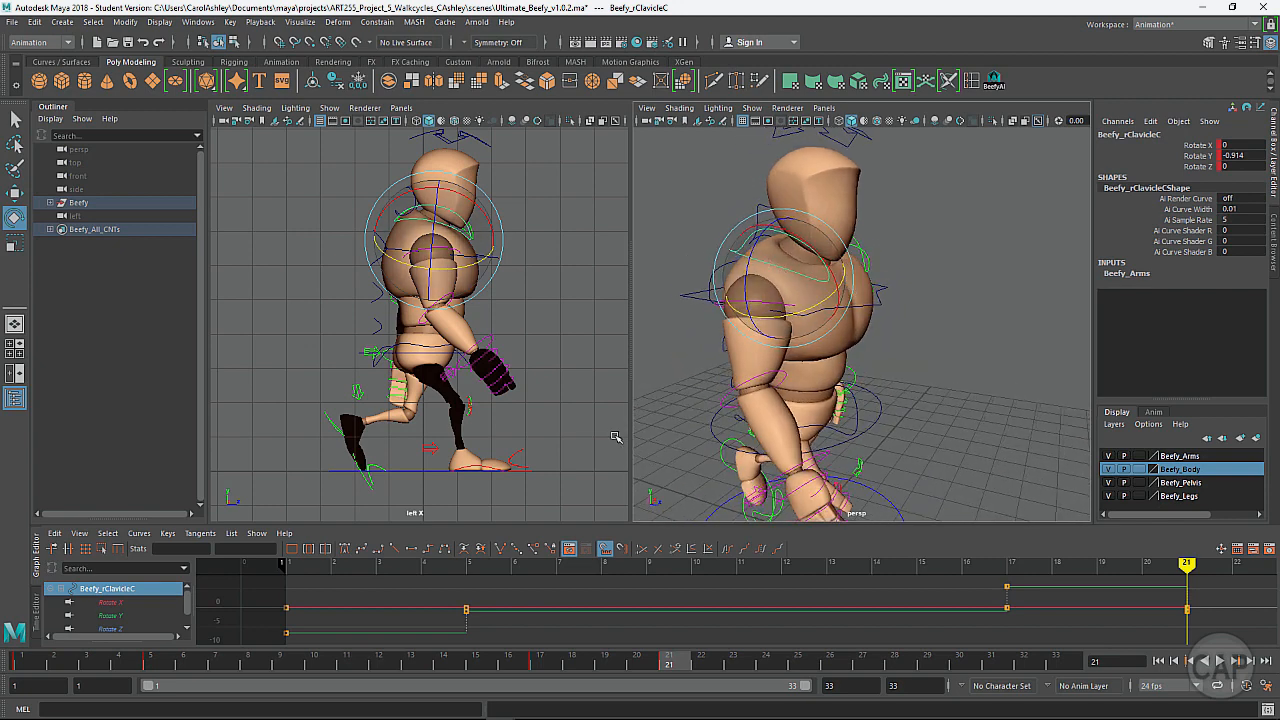
{"action": "right_click", "coordinate": [678, 668]}
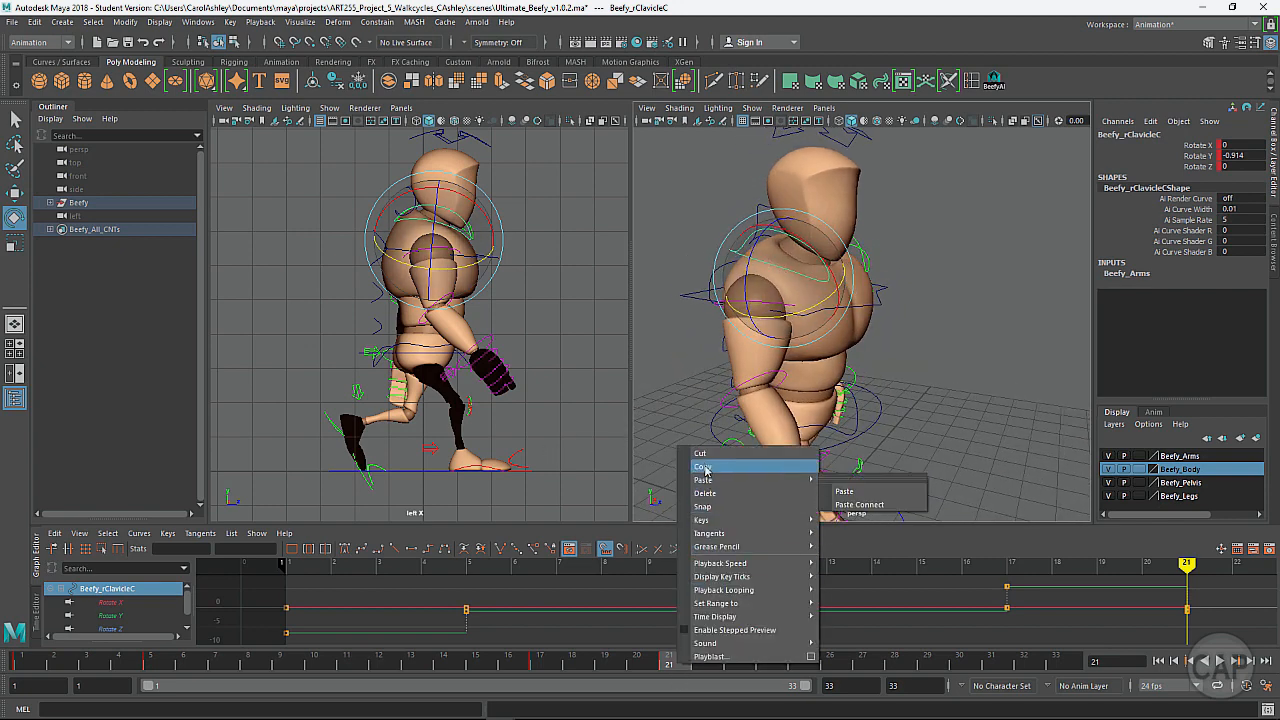
{"action": "left_click", "coordinate": [704, 467]}
{"action": "left_click_drag", "start_coordinate": [957, 355], "coordinate": [834, 278], "text": "alt"}
{"action": "left_click", "coordinate": [888, 244]}
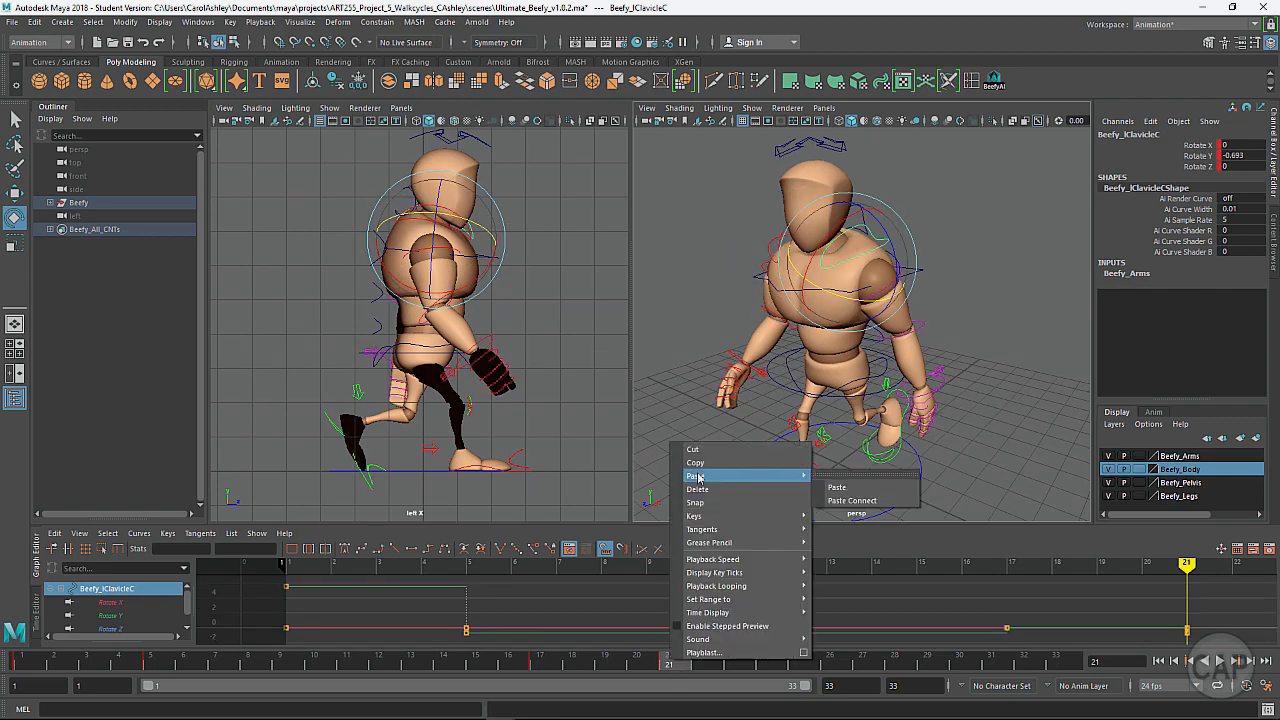
{"action": "left_click", "coordinate": [872, 486]}
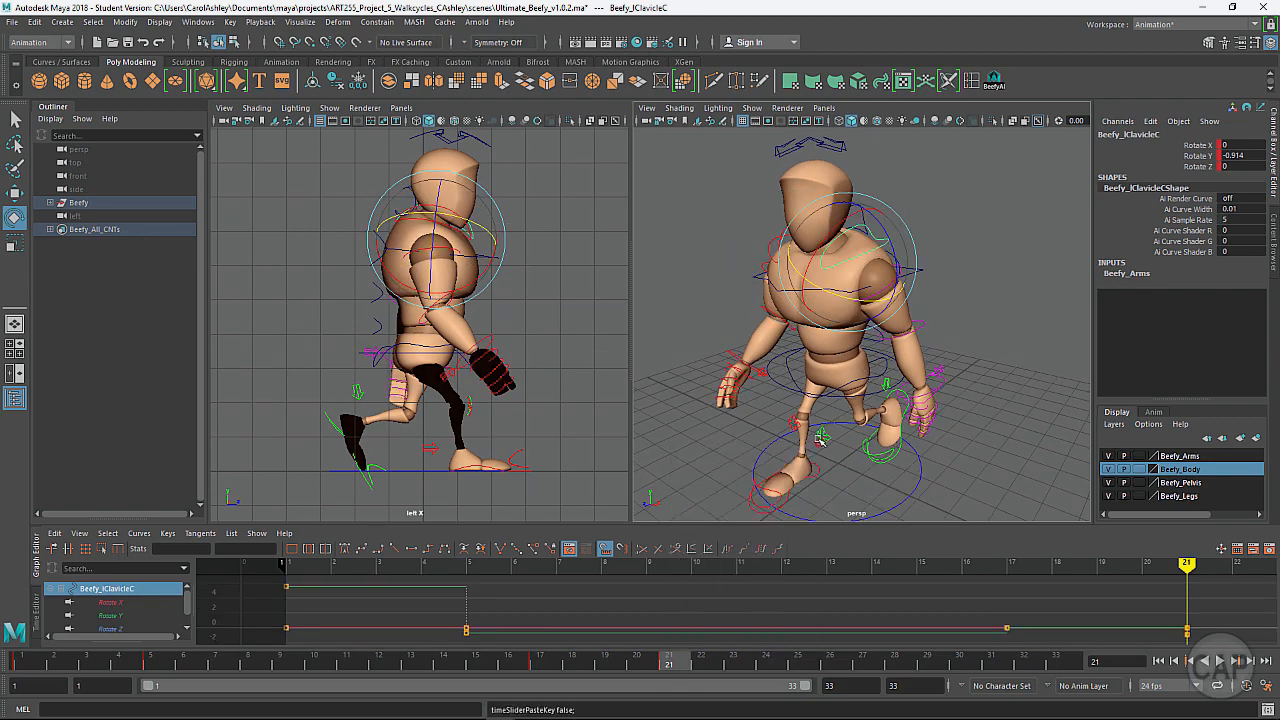
{"action": "left_click_drag", "start_coordinate": [757, 386], "coordinate": [796, 388], "text": "alt"}
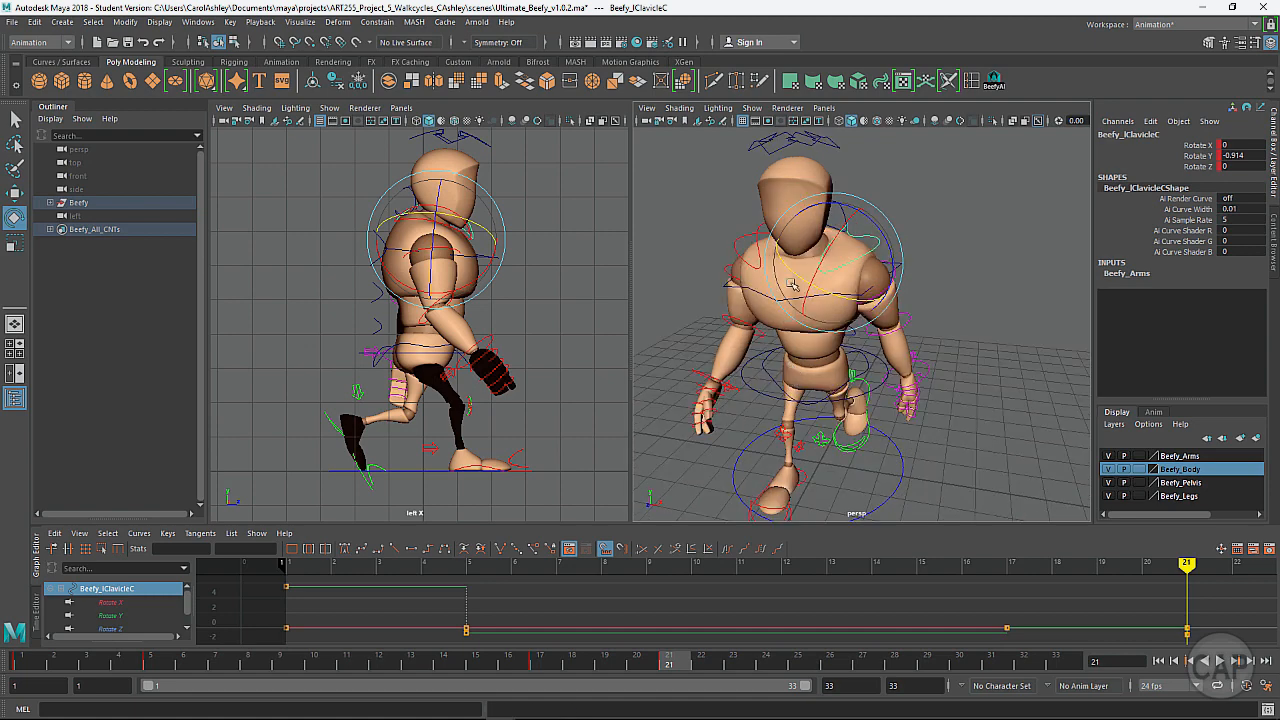
{"action": "left_click", "coordinate": [733, 247]}
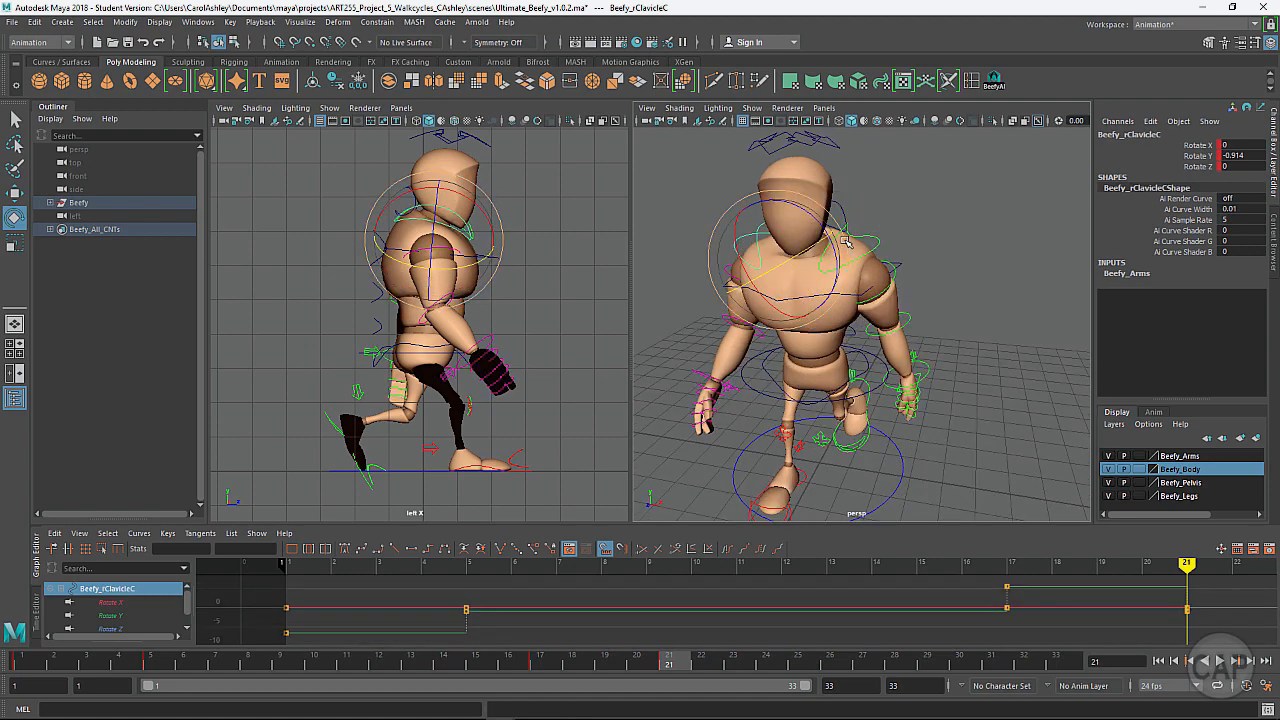
{"action": "left_click", "coordinate": [876, 247]}
{"action": "scroll", "coordinate": [800, 292], "scroll_direction": "up", "scroll_amount": 5}
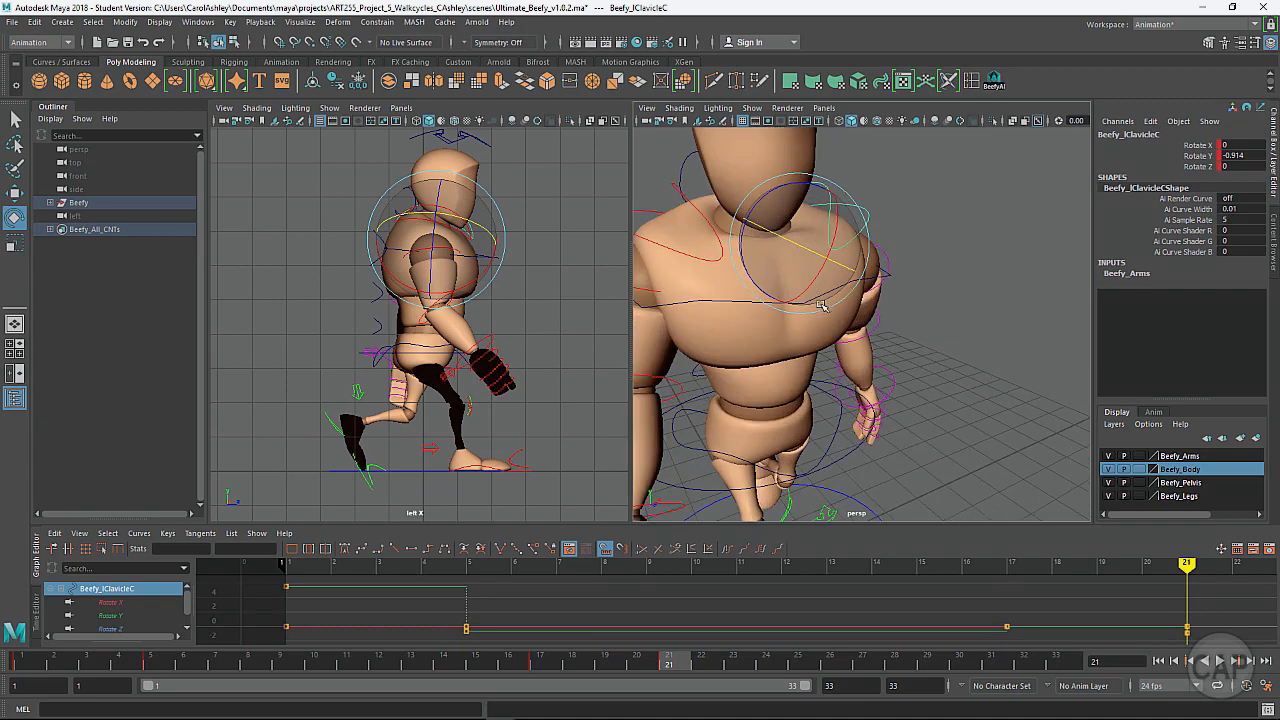
Copy the left clavicle control's key at frame 5 and paste it onto the right clavicle control at frame 21.
{"action": "left_click_drag", "start_coordinate": [759, 319], "coordinate": [795, 324], "text": "alt"}
{"action": "left_click_drag", "start_coordinate": [711, 303], "coordinate": [687, 311], "text": "alt"}
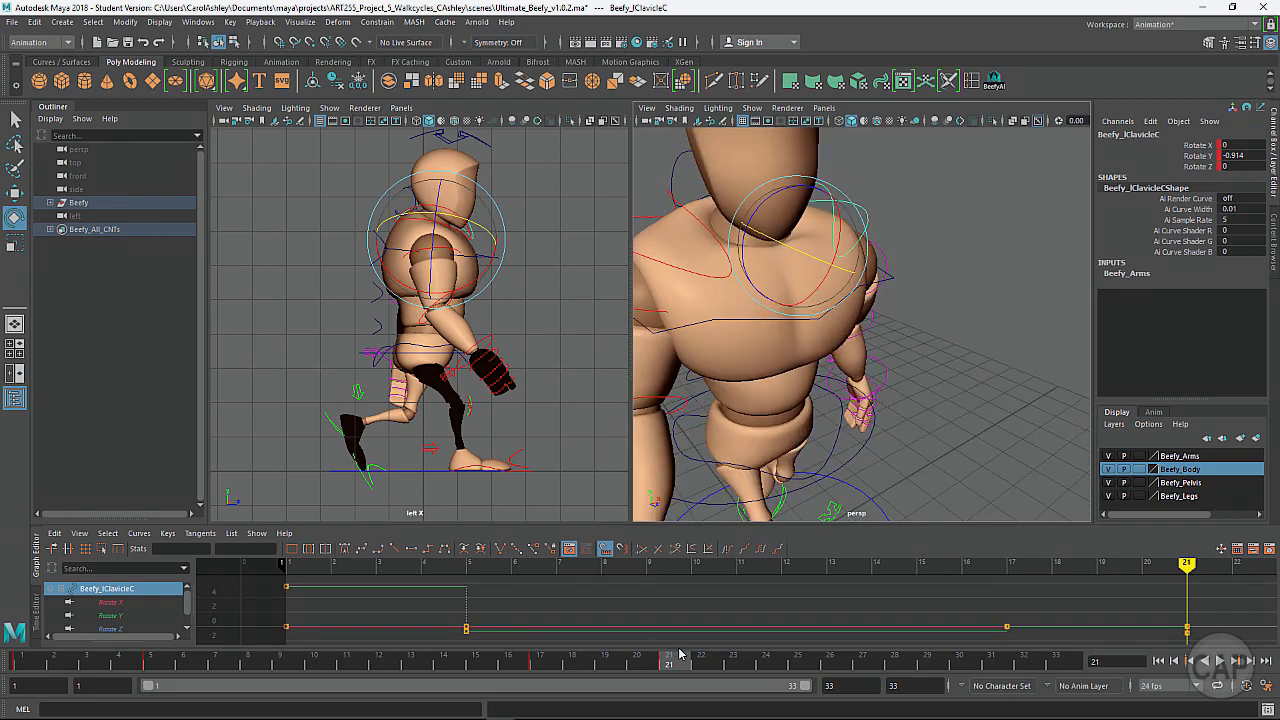
{"action": "key", "text": "comma"}
{"action": "key", "text": "comma"}
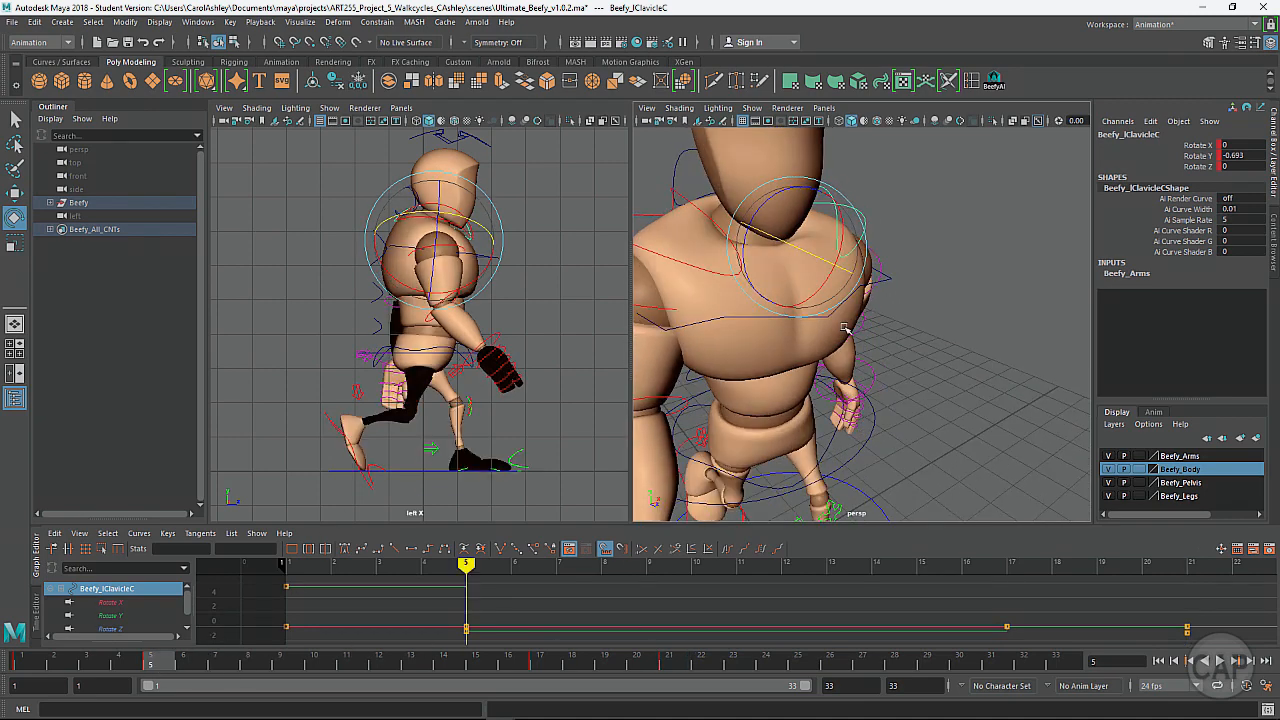
{"action": "left_click_drag", "start_coordinate": [862, 225], "coordinate": [960, 400], "text": "alt"}
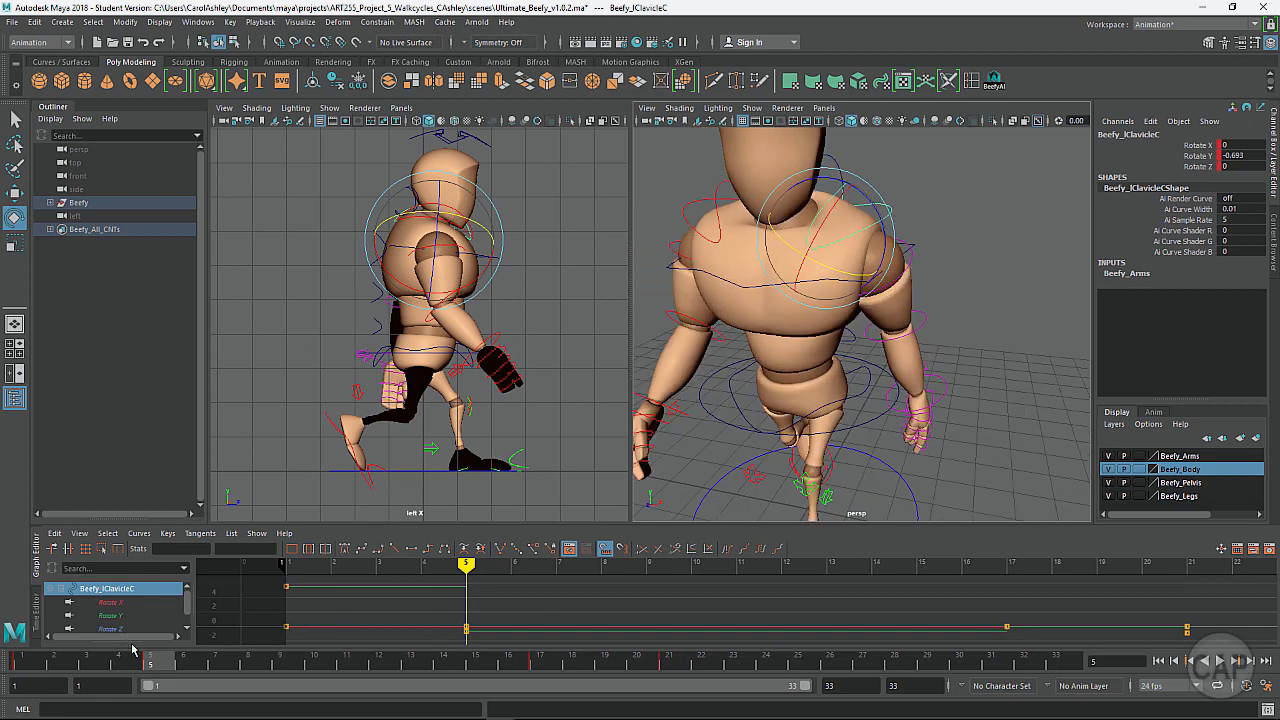
{"action": "right_click", "coordinate": [160, 651]}
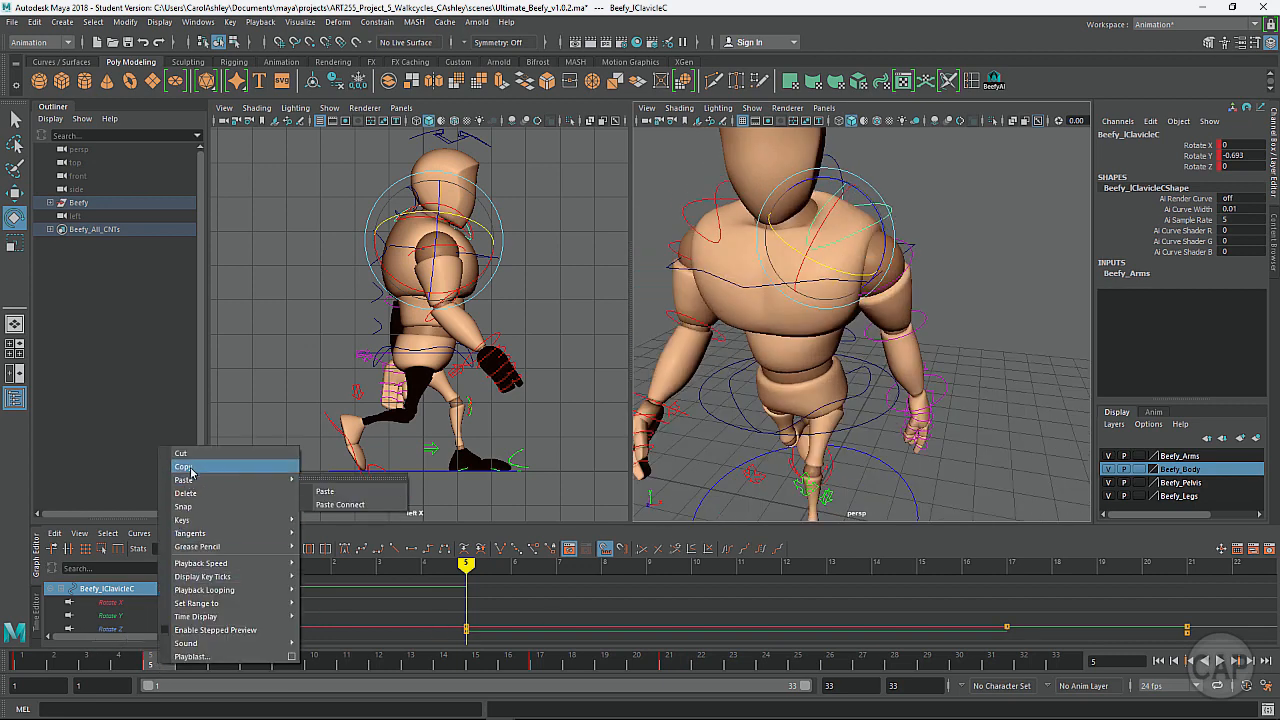
{"action": "left_click", "coordinate": [230, 466]}
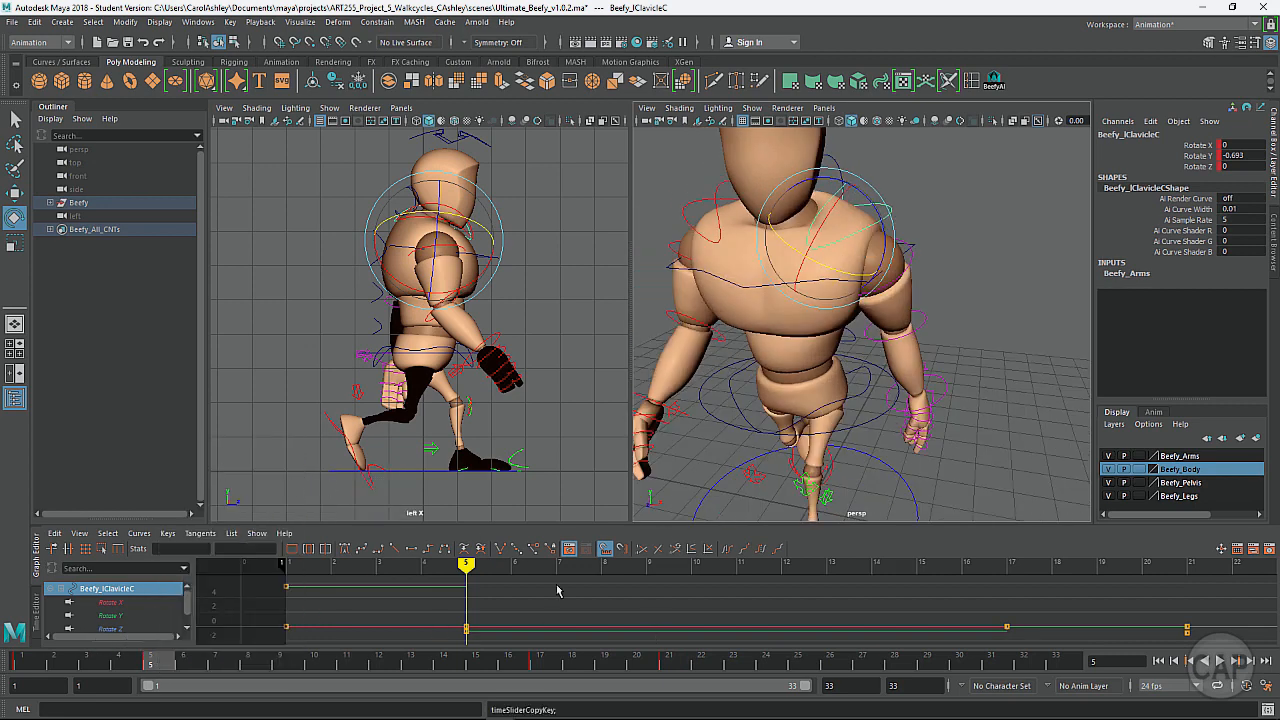
{"action": "left_click", "coordinate": [682, 665]}
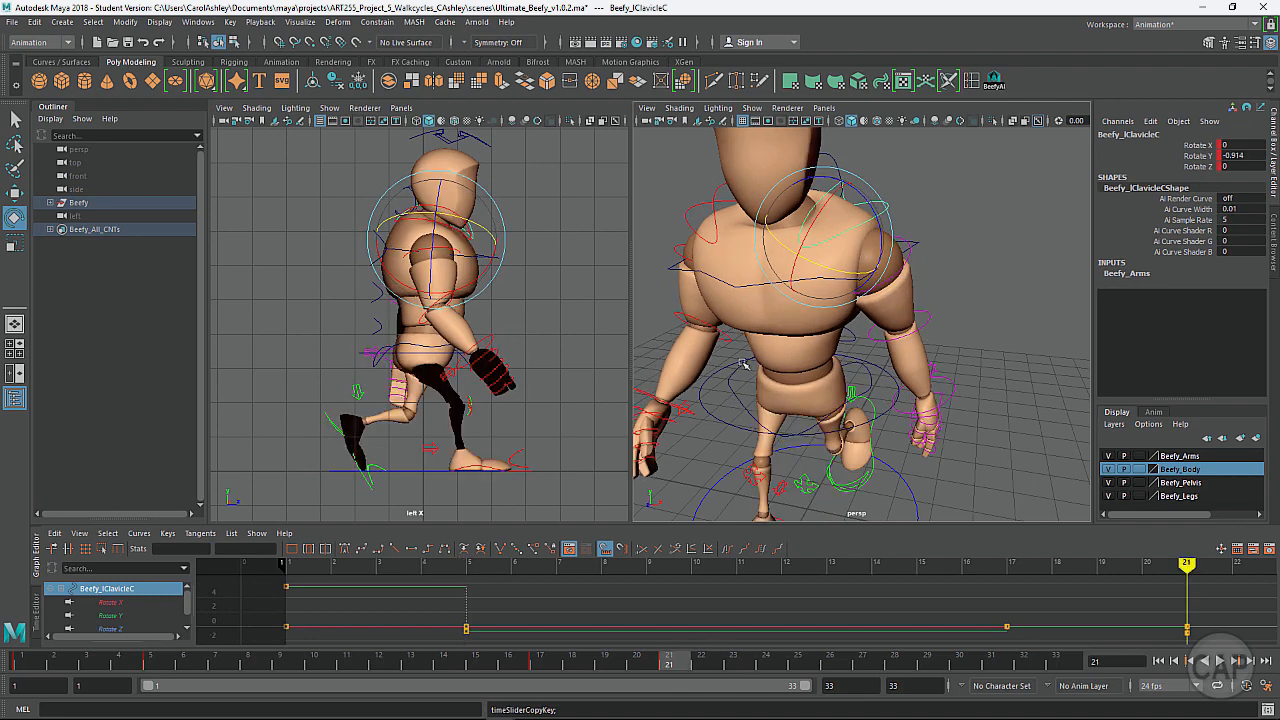
{"action": "left_click_drag", "start_coordinate": [748, 366], "coordinate": [692, 305], "text": "alt"}
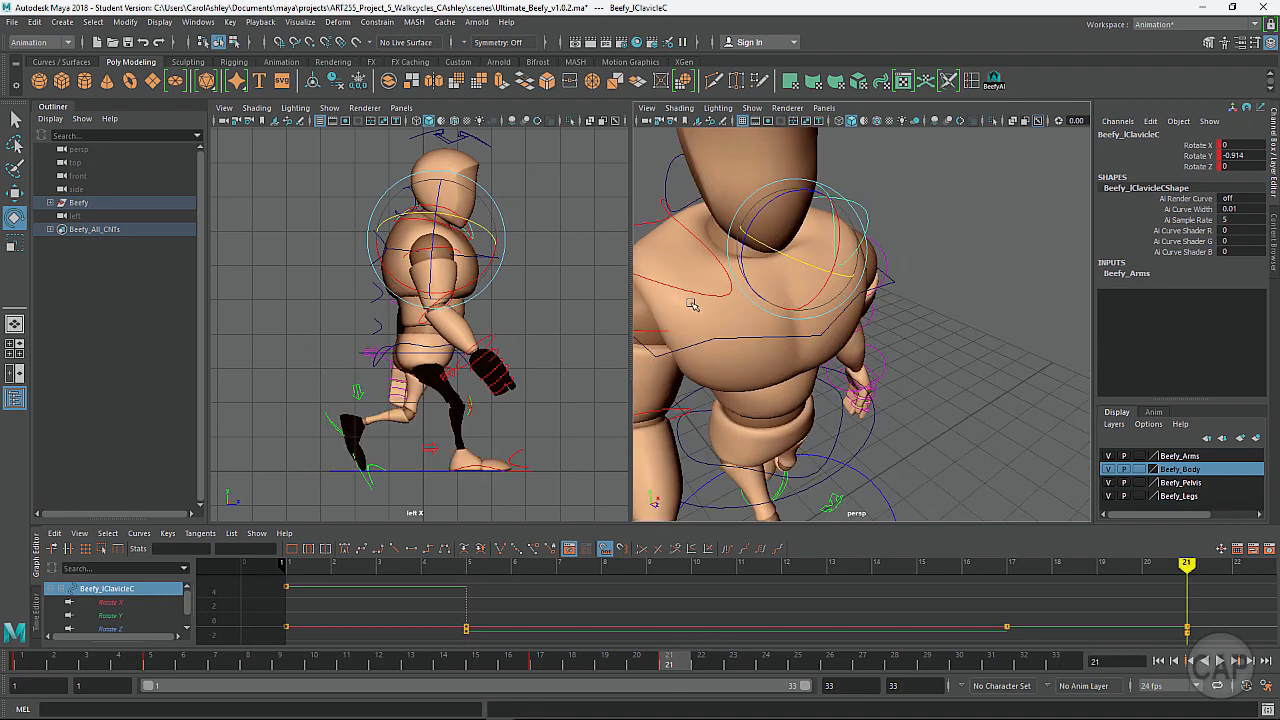
{"action": "left_click", "coordinate": [675, 288]}
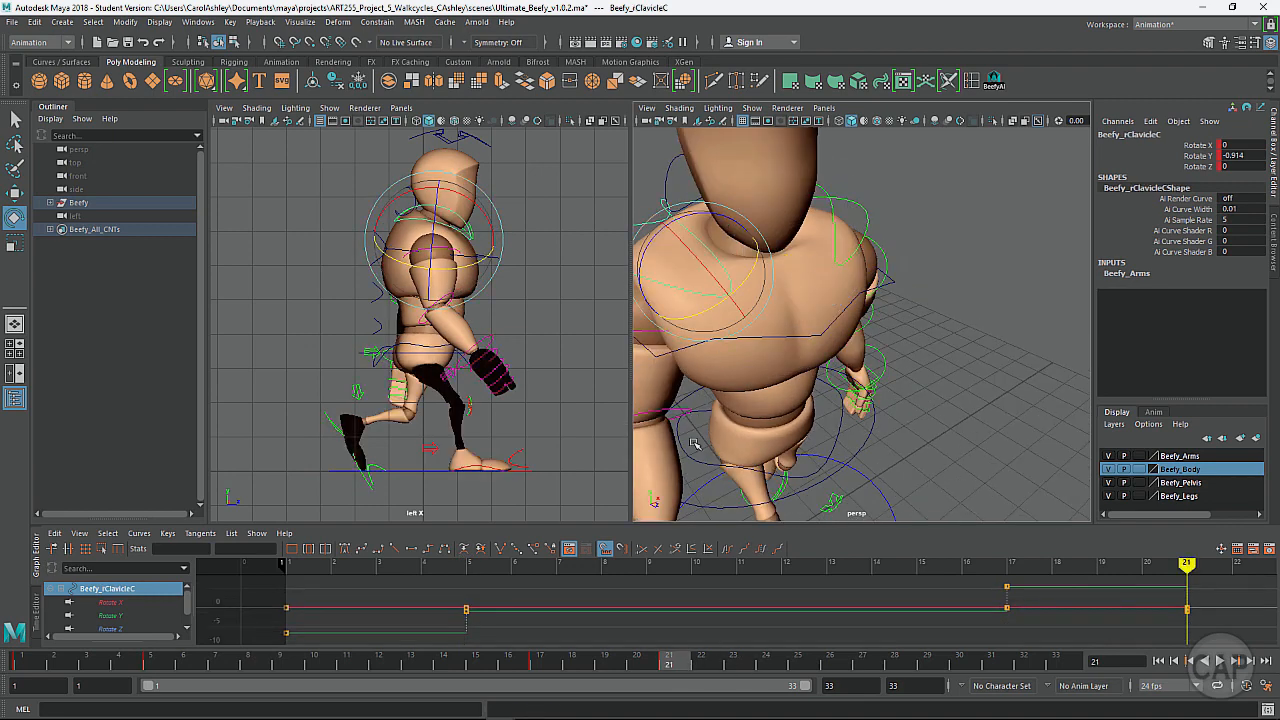
{"action": "right_click", "coordinate": [672, 660]}
{"action": "mouse_move", "coordinate": [720, 469]}
{"action": "left_click", "coordinate": [893, 467]}
{"action": "left_click_drag", "start_coordinate": [893, 467], "coordinate": [874, 351], "text": "alt"}
Copy the right shoulder FK control's key at frame 21 and paste it onto the left shoulder FK control at the same frame.
{"action": "left_click", "coordinate": [977, 317]}
{"action": "left_click", "coordinate": [787, 268]}
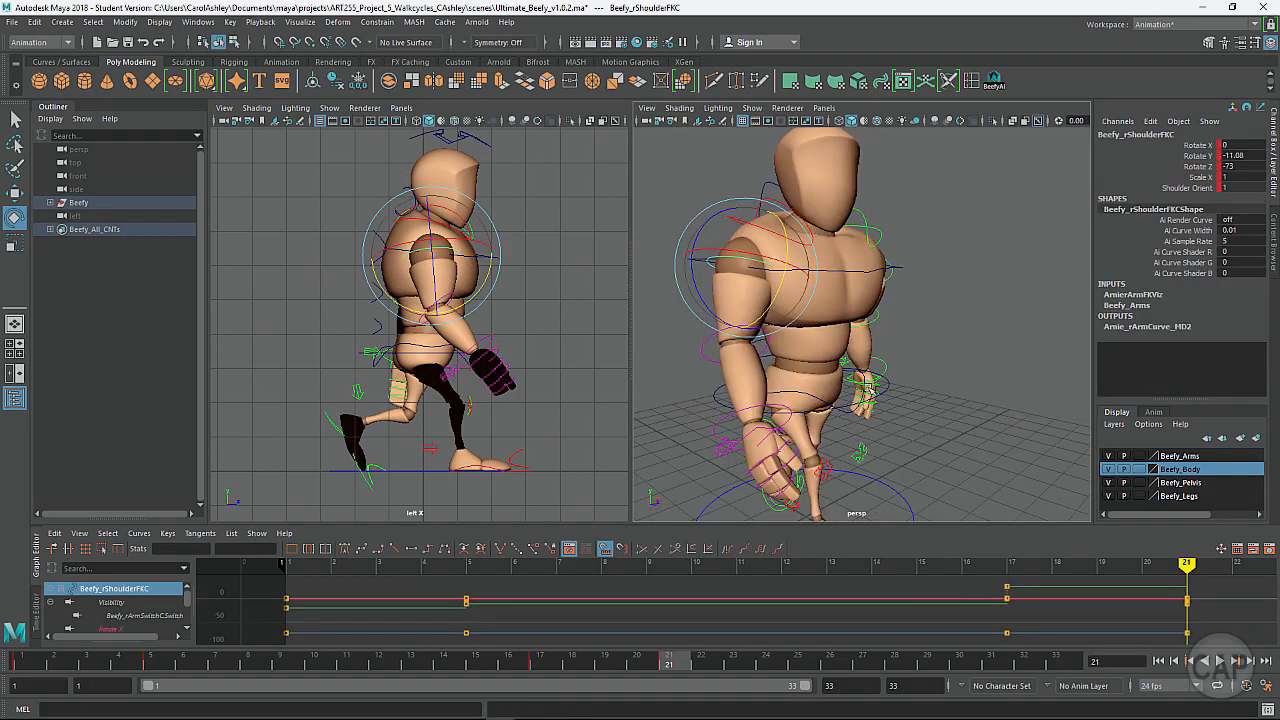
{"action": "right_click", "coordinate": [672, 668]}
{"action": "mouse_move", "coordinate": [720, 463]}
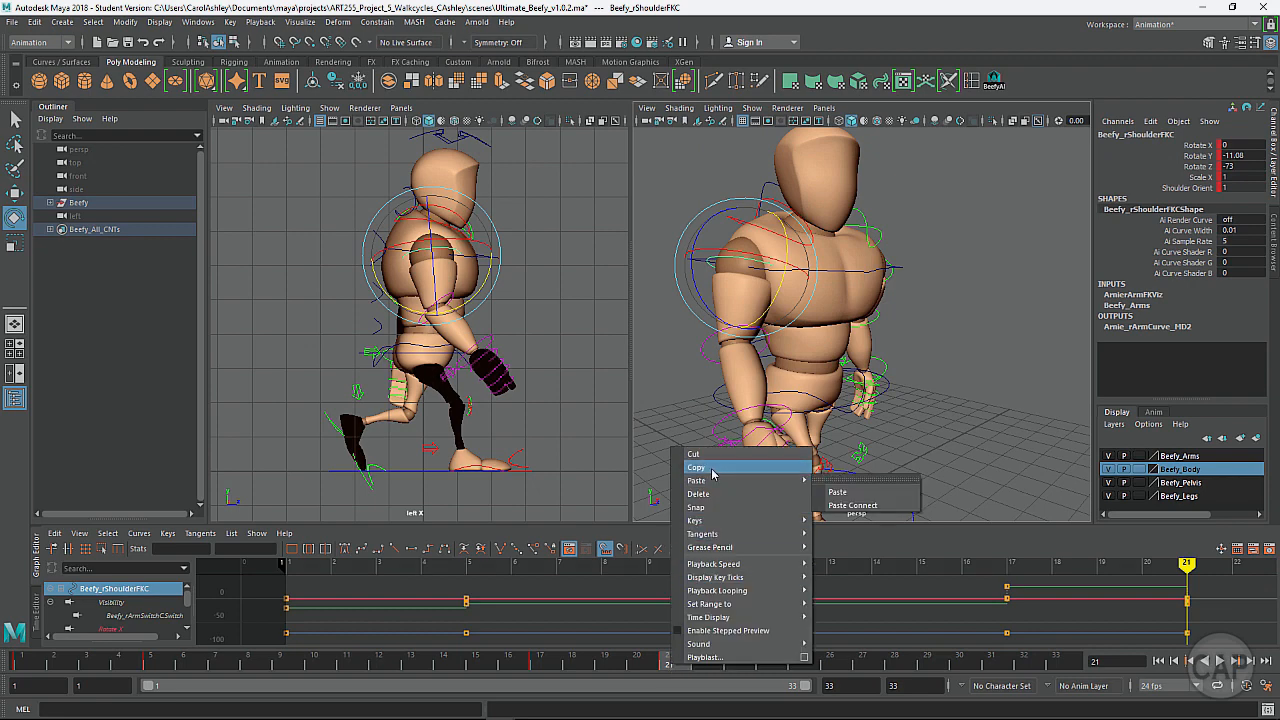
{"action": "left_click", "coordinate": [862, 483]}
{"action": "left_click_drag", "start_coordinate": [904, 348], "coordinate": [832, 347], "text": "alt"}
{"action": "left_click", "coordinate": [898, 252]}
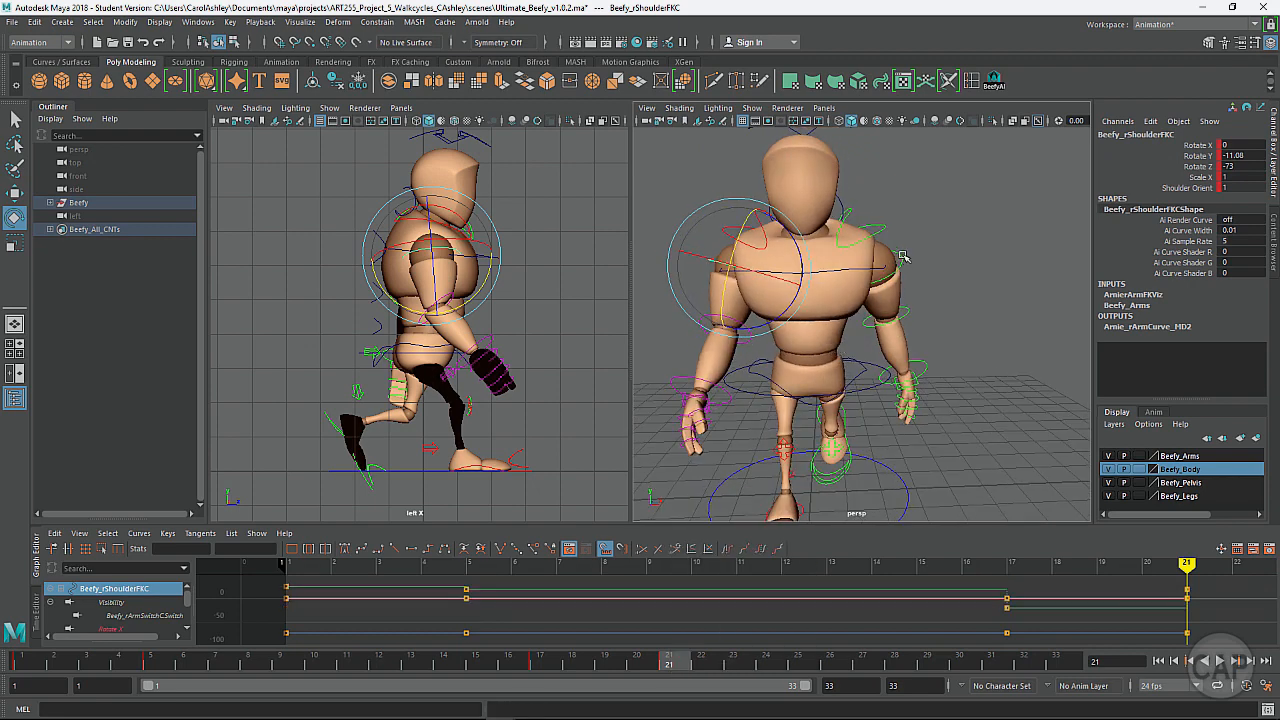
{"action": "right_click", "coordinate": [676, 659]}
{"action": "mouse_move", "coordinate": [722, 470]}
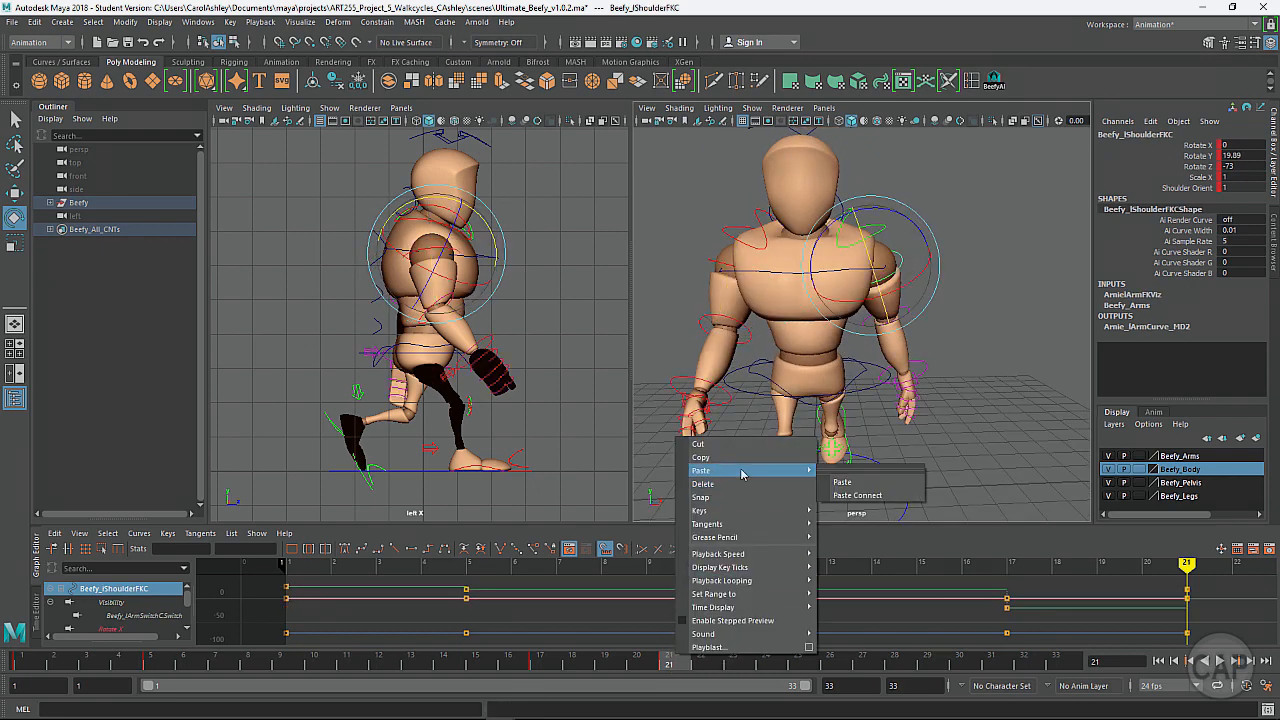
{"action": "left_click", "coordinate": [840, 484]}
{"action": "left_click_drag", "start_coordinate": [865, 447], "coordinate": [900, 449], "text": "alt"}
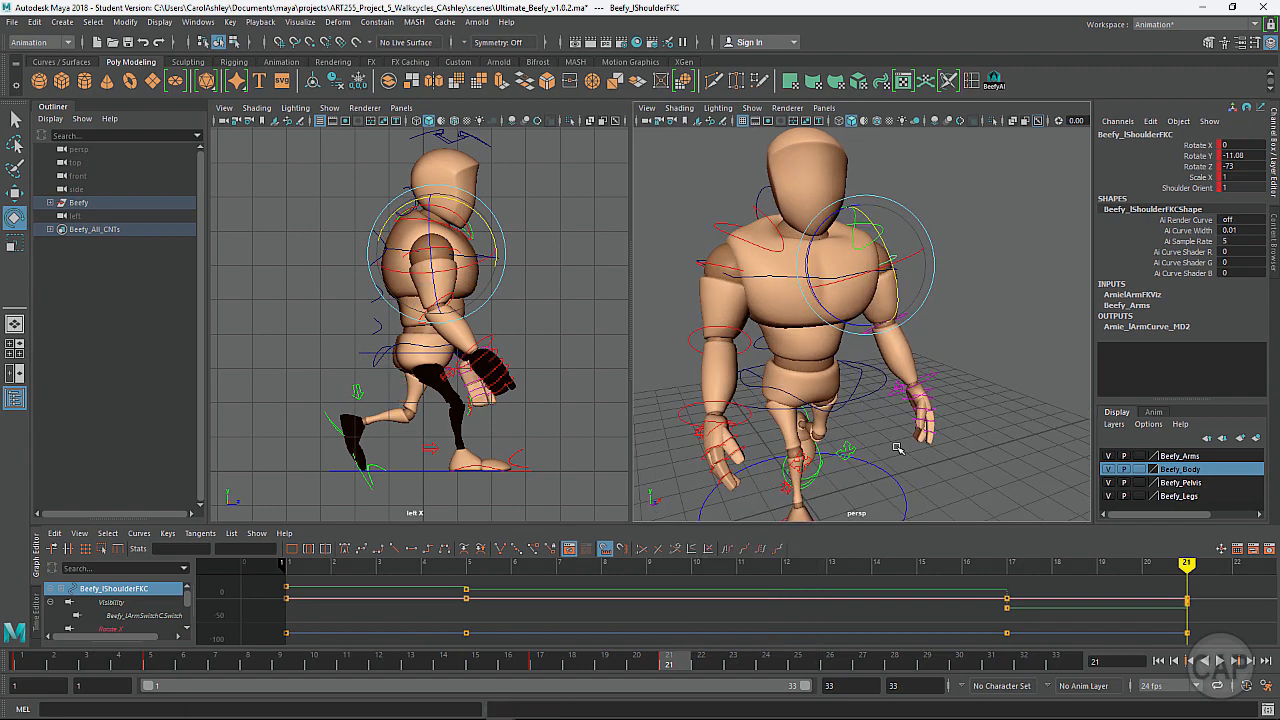
Copy the right elbow FK control's key at frame 21 and paste it onto the left elbow FK control.
{"action": "left_click", "coordinate": [709, 333]}
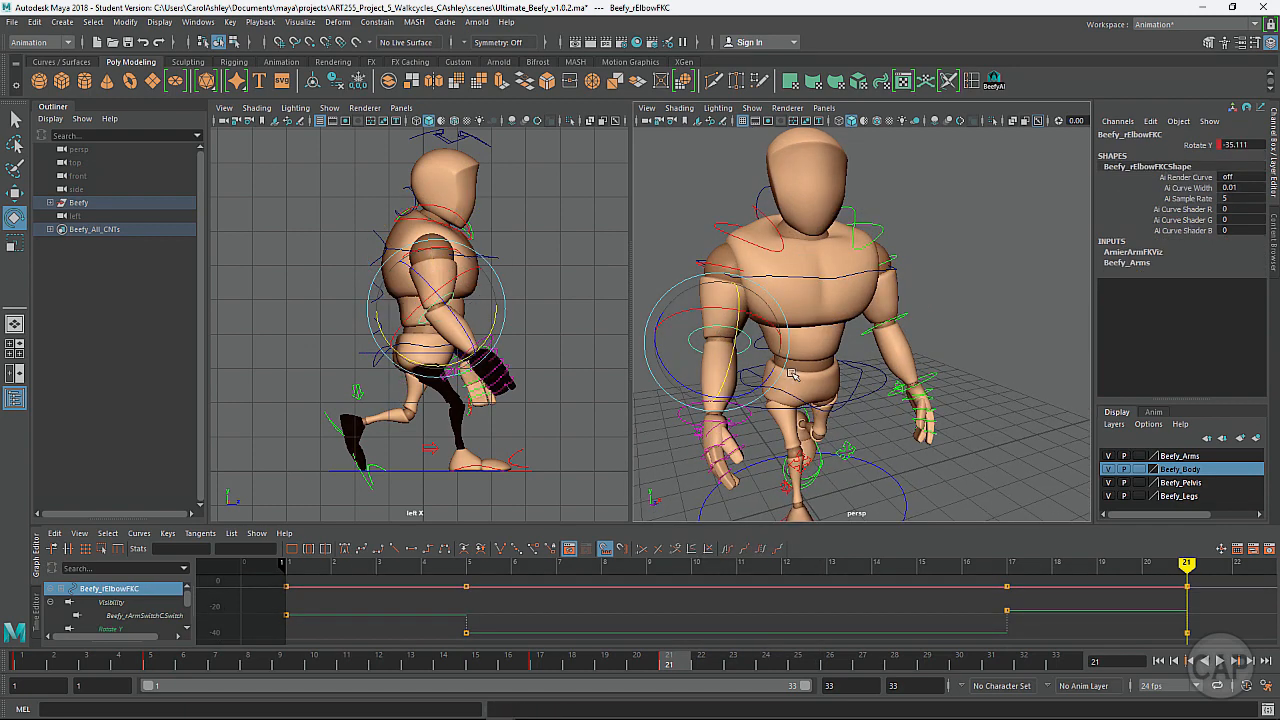
{"action": "right_click", "coordinate": [669, 659]}
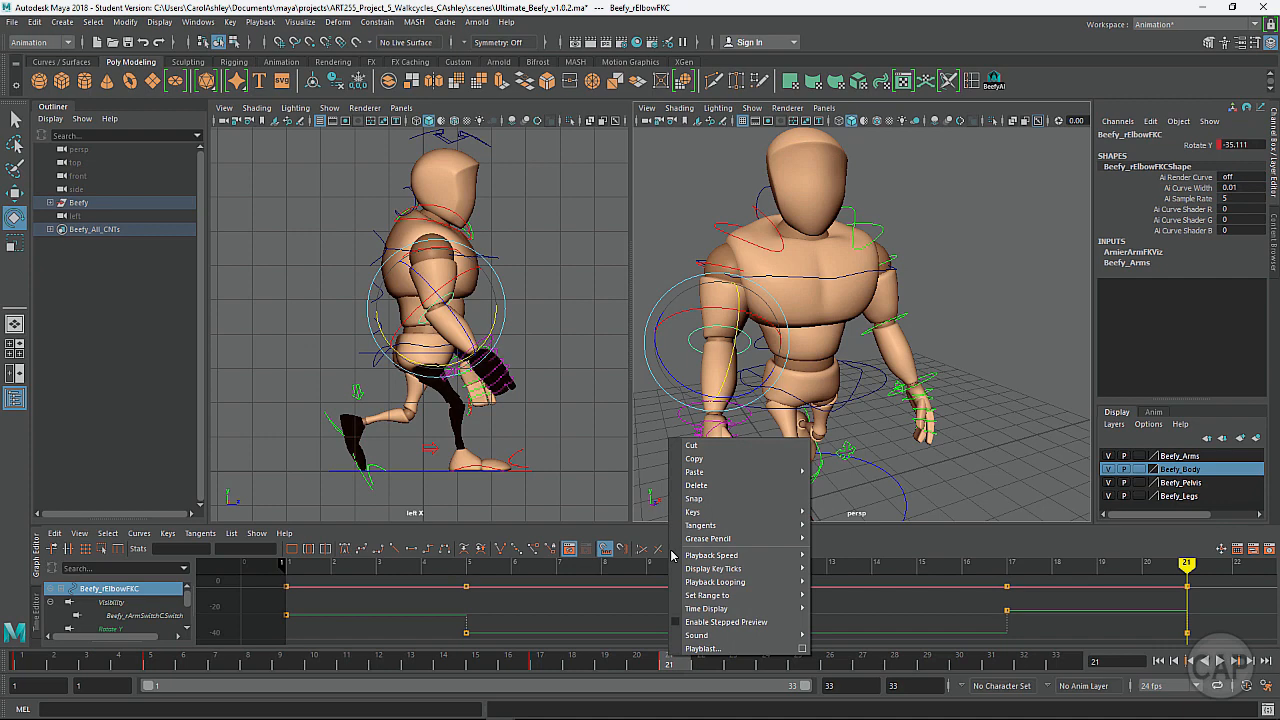
{"action": "left_click", "coordinate": [696, 460]}
{"action": "left_click_drag", "start_coordinate": [983, 397], "coordinate": [920, 400], "text": "alt"}
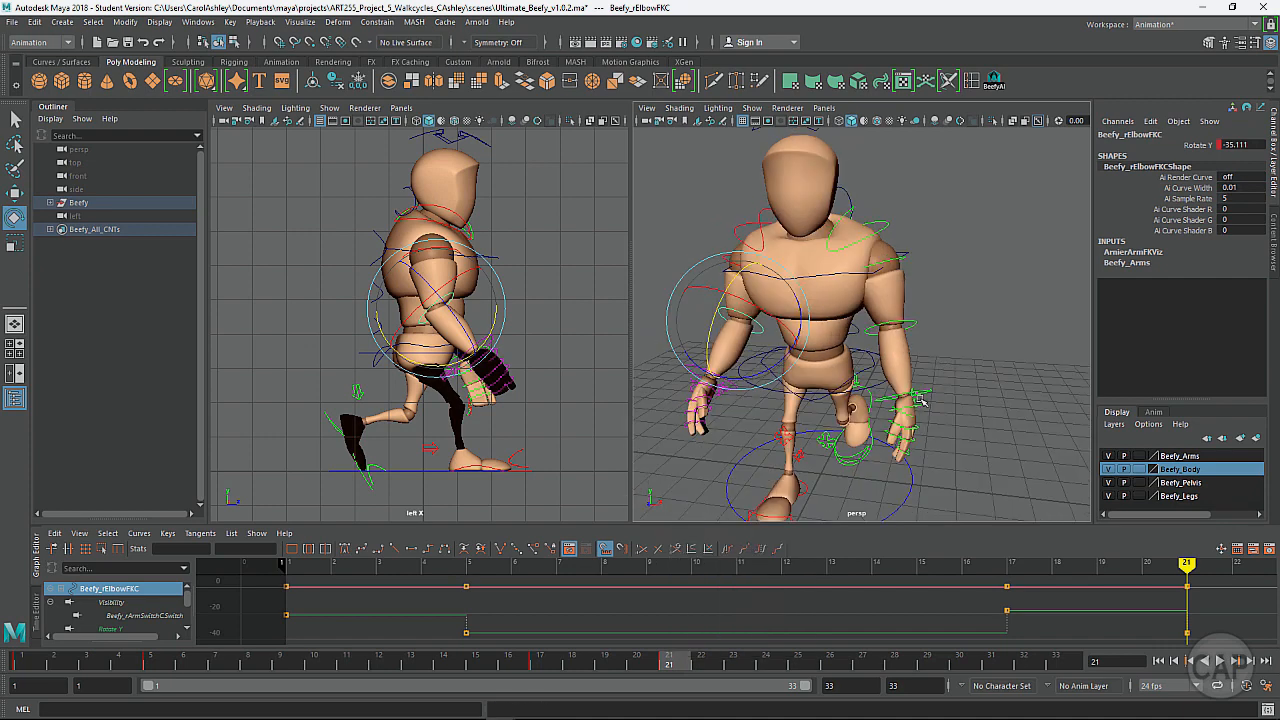
{"action": "left_click", "coordinate": [919, 325]}
{"action": "right_click", "coordinate": [669, 660]}
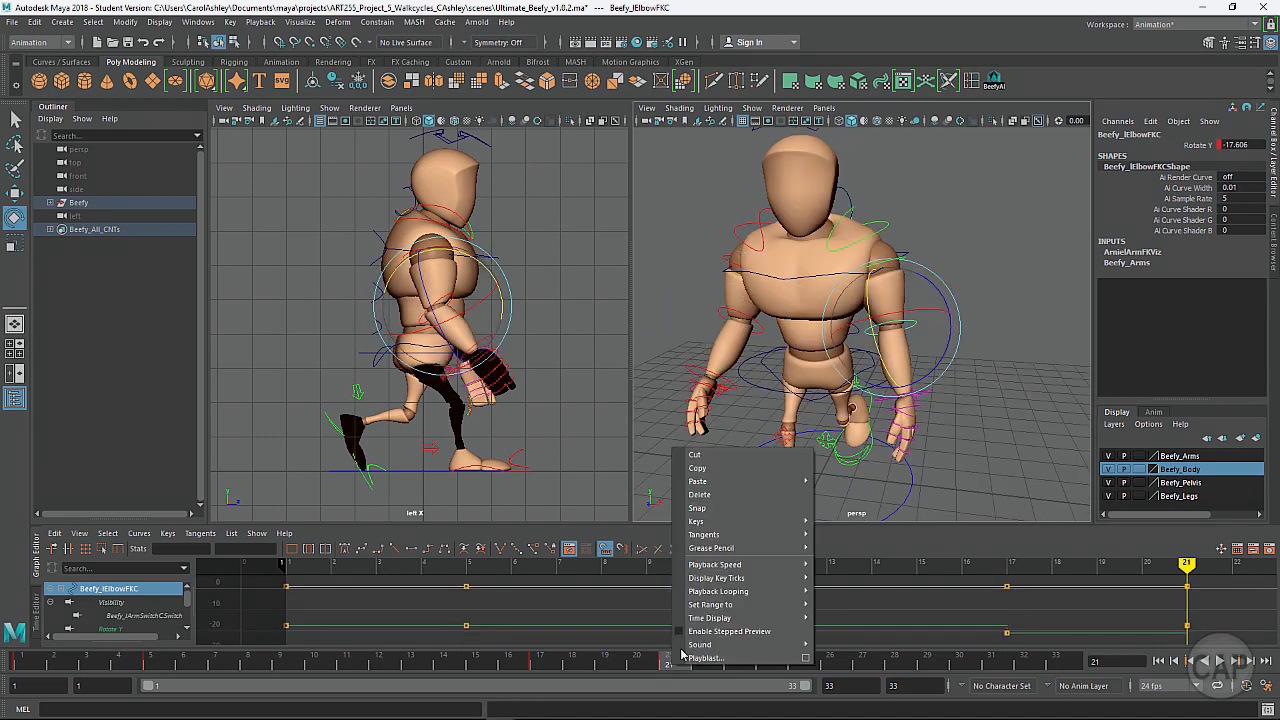
{"action": "mouse_move", "coordinate": [712, 482]}
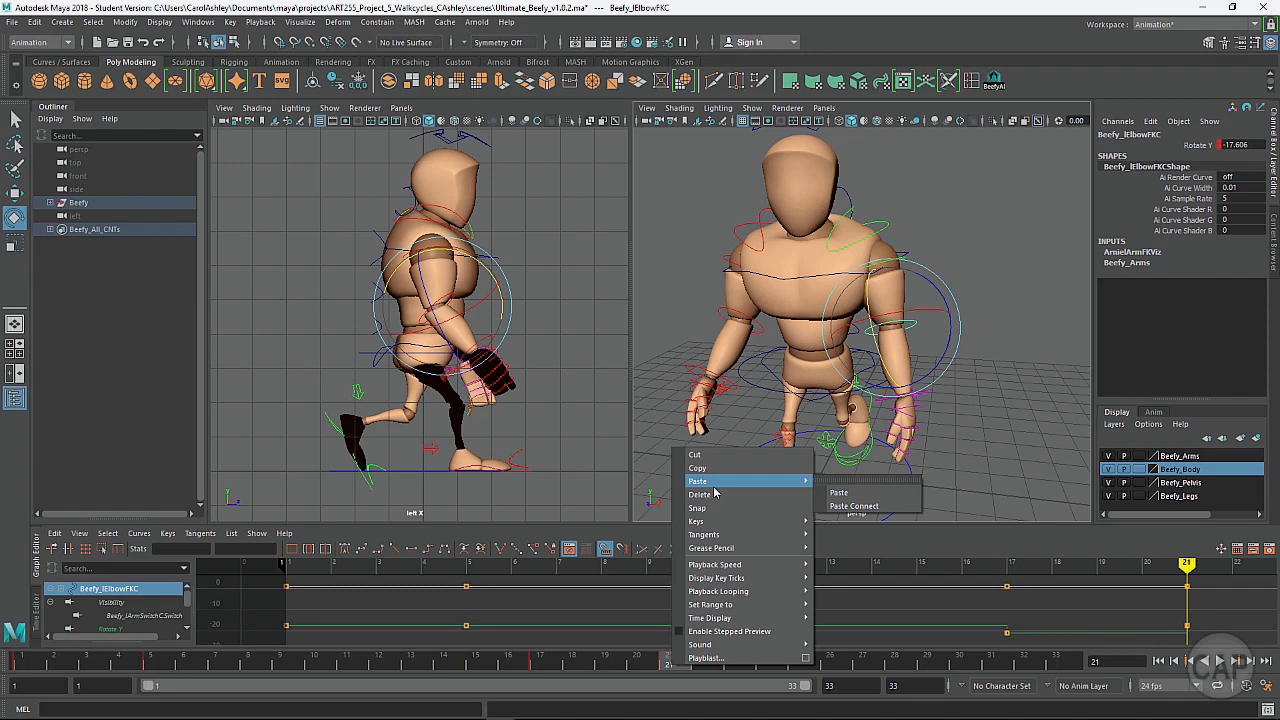
{"action": "left_click", "coordinate": [847, 495]}
{"action": "left_click_drag", "start_coordinate": [983, 425], "coordinate": [873, 424], "text": "alt"}
{"action": "left_click_drag", "start_coordinate": [816, 340], "coordinate": [843, 358], "text": "alt"}
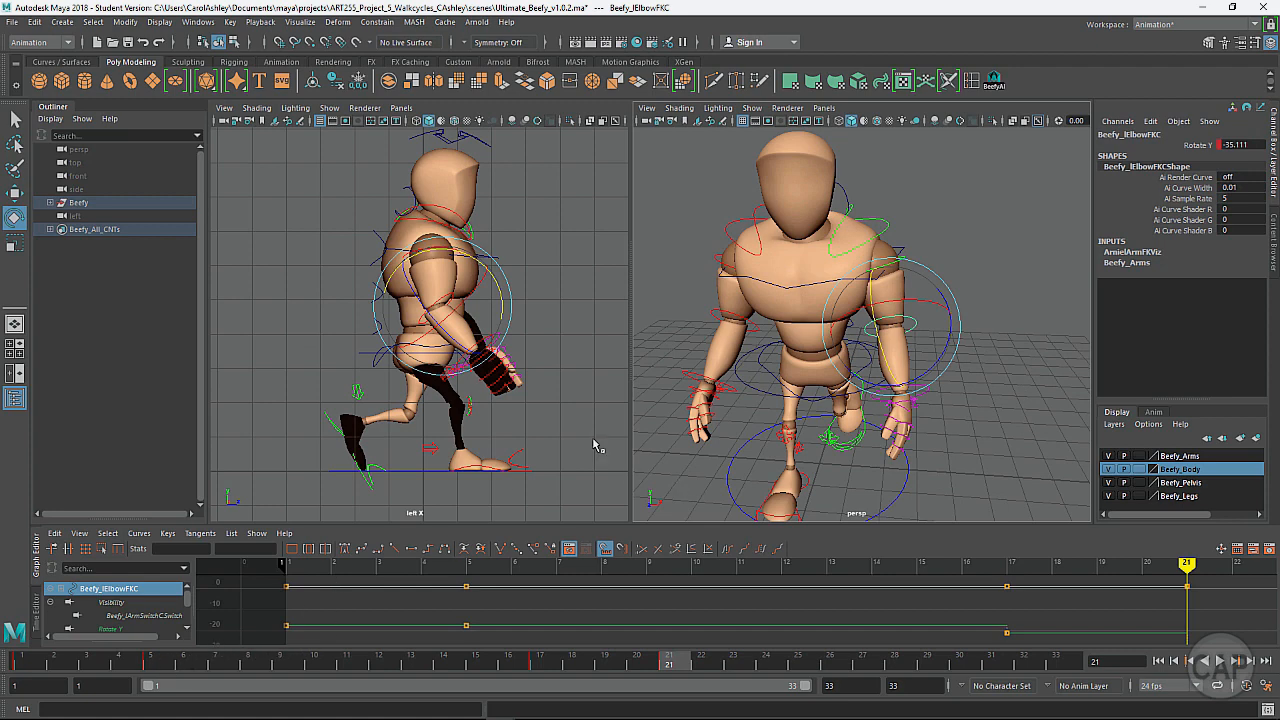
Copy the left shoulder FK control's key at frame 5 and paste it onto the right shoulder FK control at frame 21.
{"action": "key", "text": "comma"}
{"action": "key", "text": "comma"}
{"action": "left_click_drag", "start_coordinate": [842, 318], "coordinate": [808, 342], "text": "alt"}
{"action": "left_click", "coordinate": [1071, 230]}
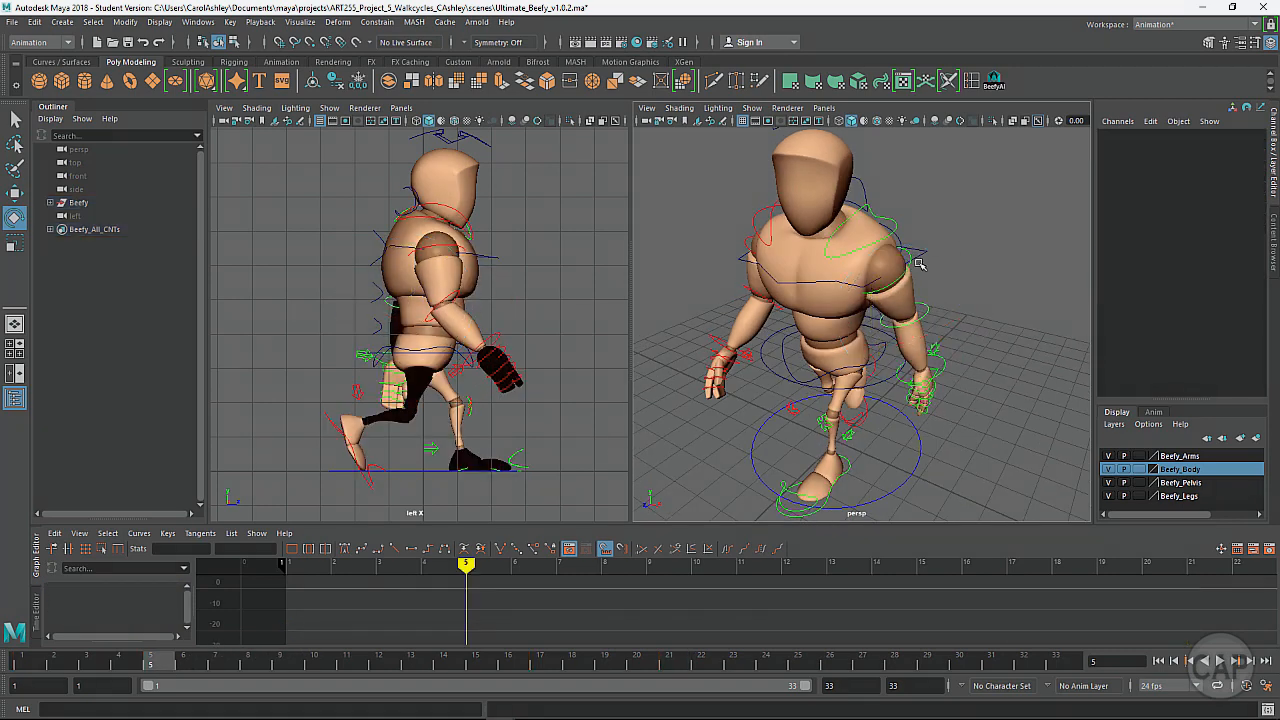
{"action": "left_click", "coordinate": [919, 263]}
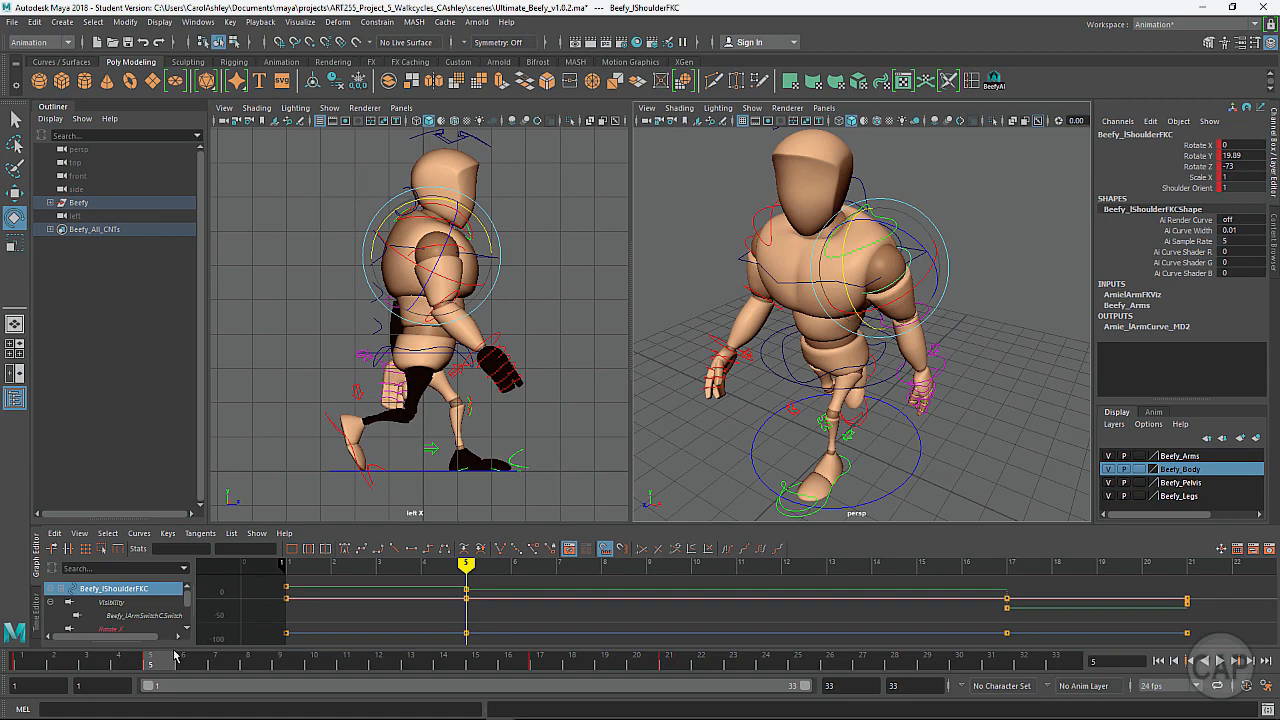
{"action": "right_click", "coordinate": [174, 655]}
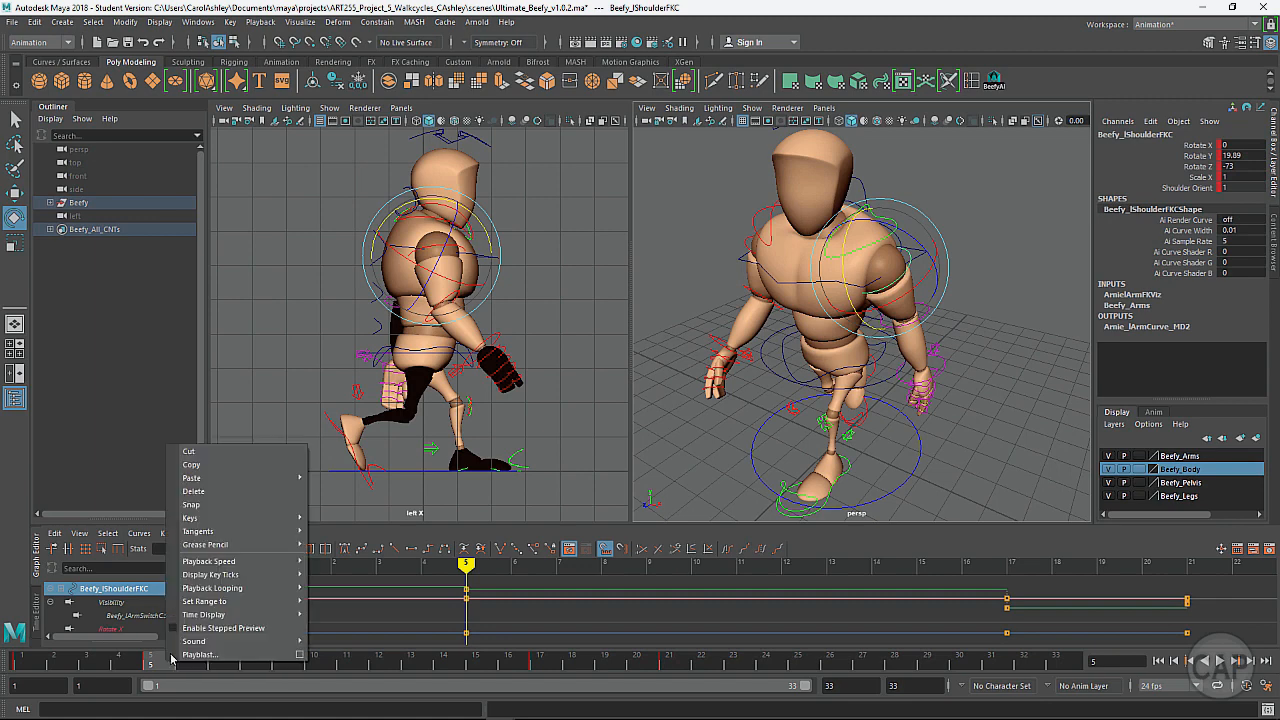
{"action": "left_click", "coordinate": [191, 465]}
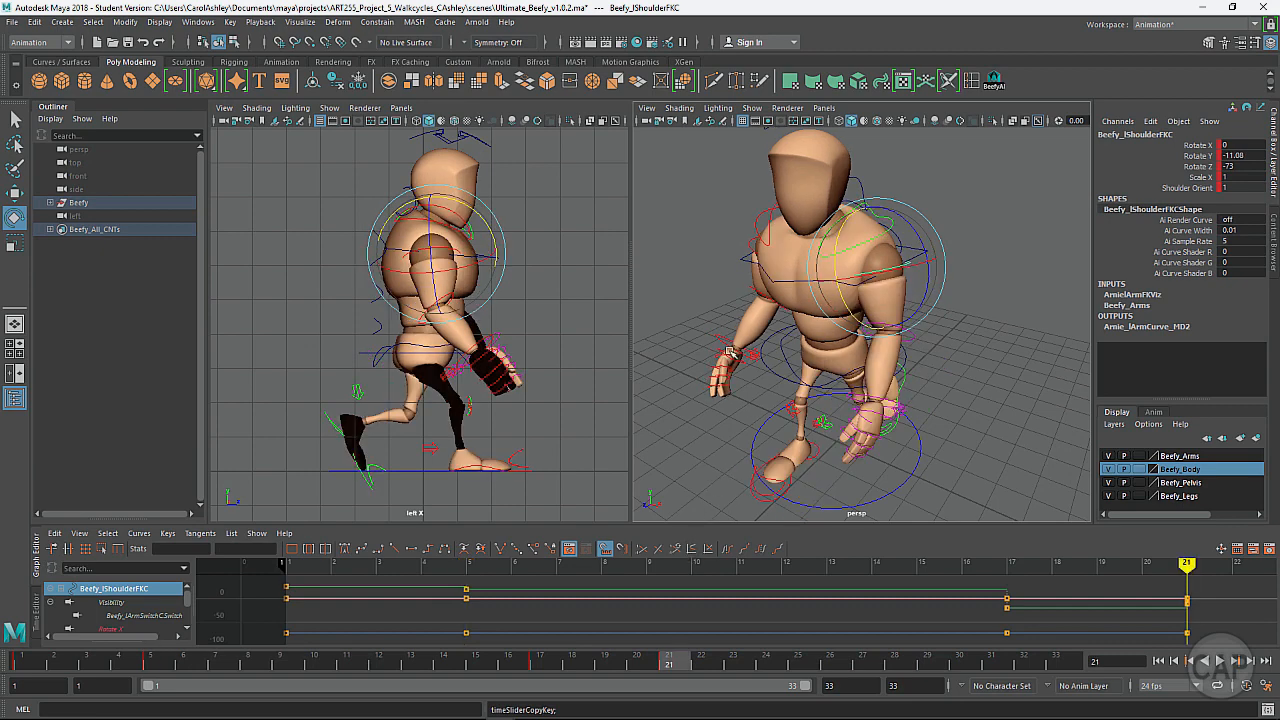
{"action": "left_click_drag", "start_coordinate": [800, 380], "coordinate": [760, 400], "text": "alt"}
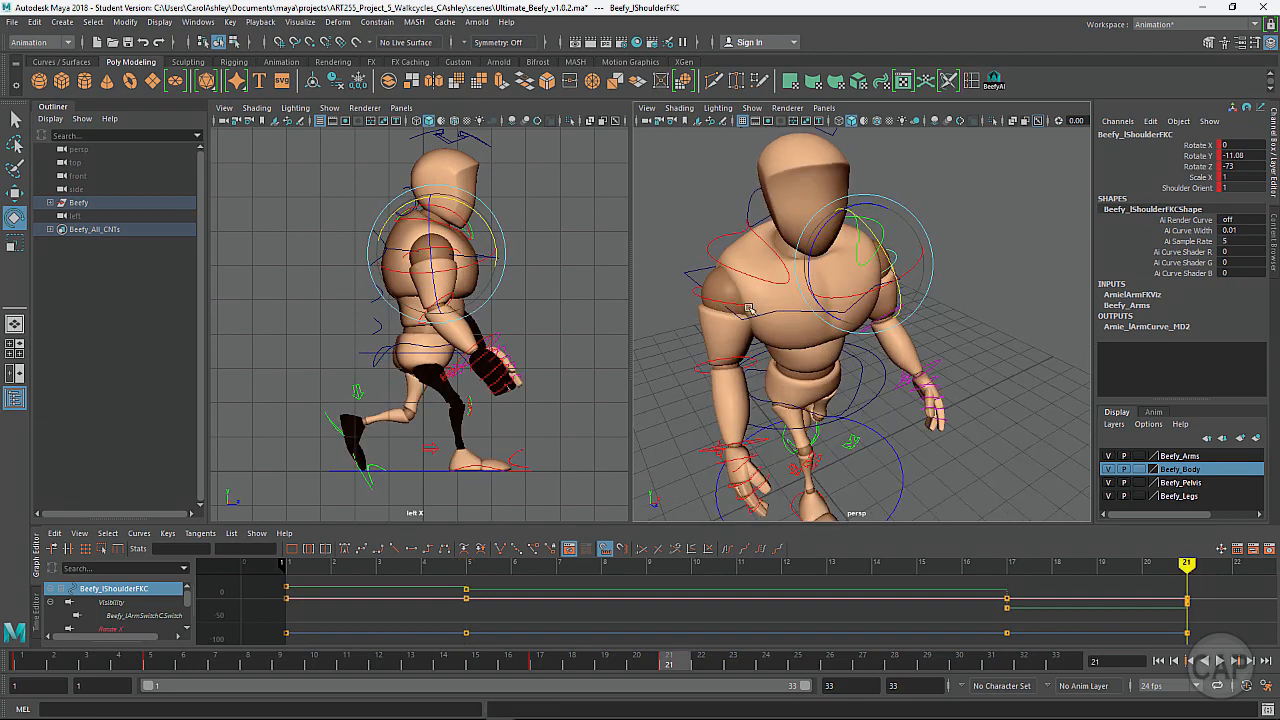
{"action": "right_click", "coordinate": [676, 665]}
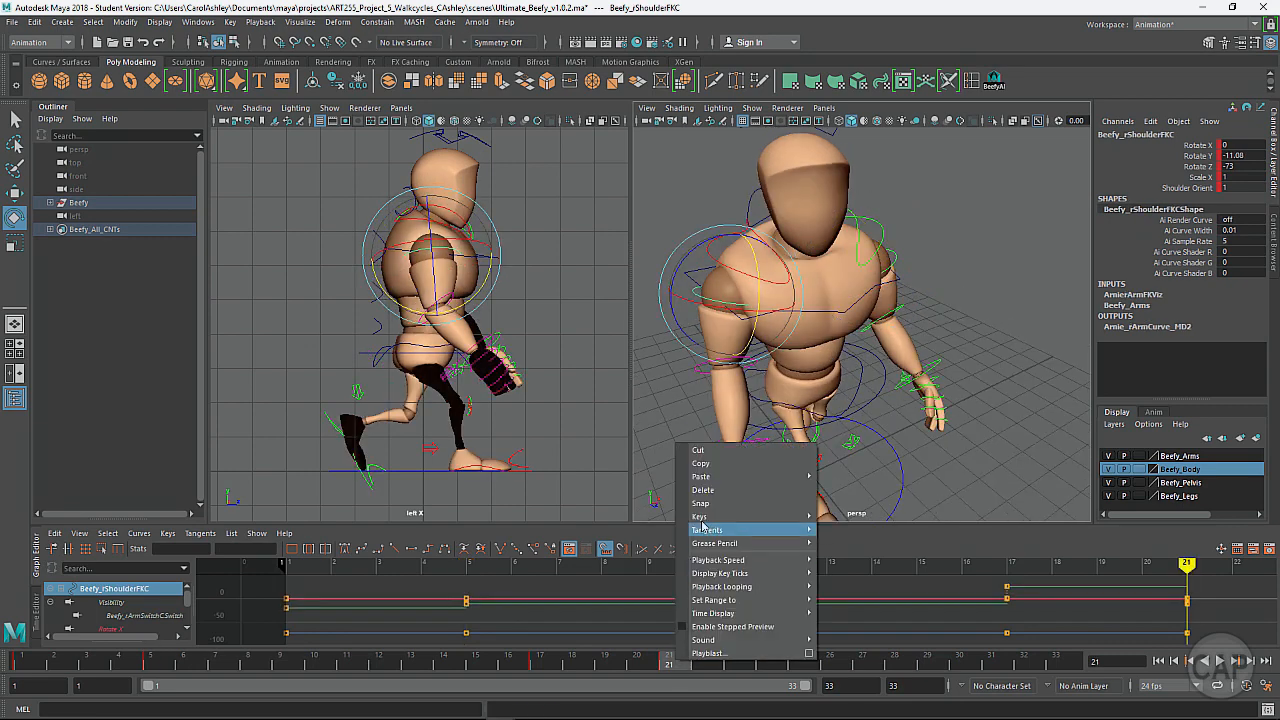
{"action": "mouse_move", "coordinate": [715, 478]}
{"action": "left_click", "coordinate": [842, 488]}
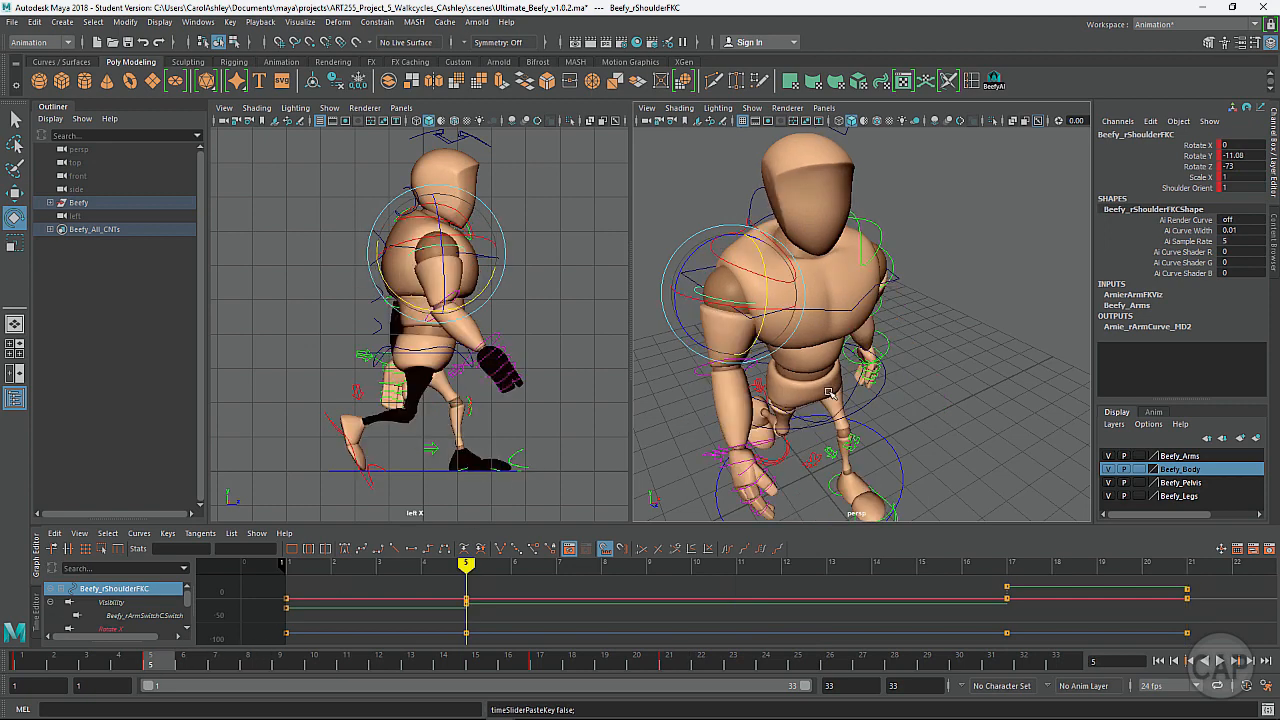
Copy the left elbow FK control's key at frame 5 and paste it onto the right elbow FK control at frame 21.
{"action": "left_click_drag", "start_coordinate": [831, 394], "coordinate": [871, 349], "text": "alt"}
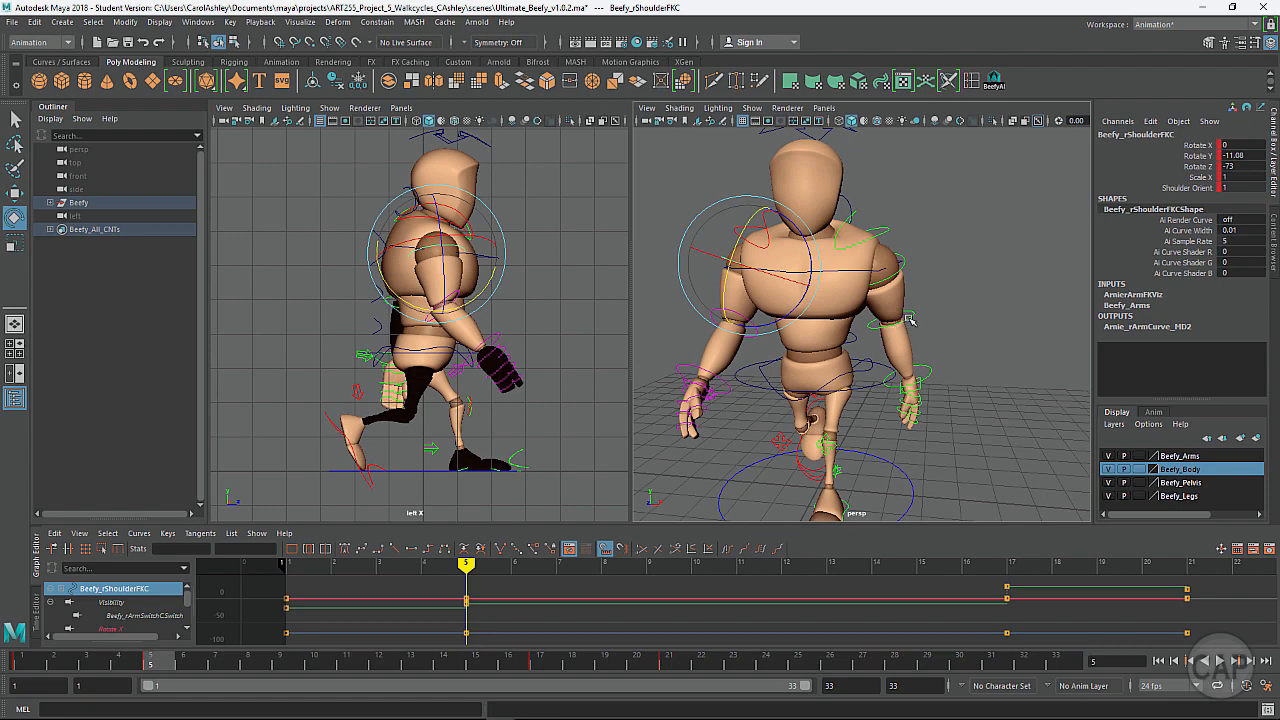
{"action": "left_click", "coordinate": [910, 318]}
{"action": "left_click_drag", "start_coordinate": [910, 318], "coordinate": [802, 437], "text": "alt"}
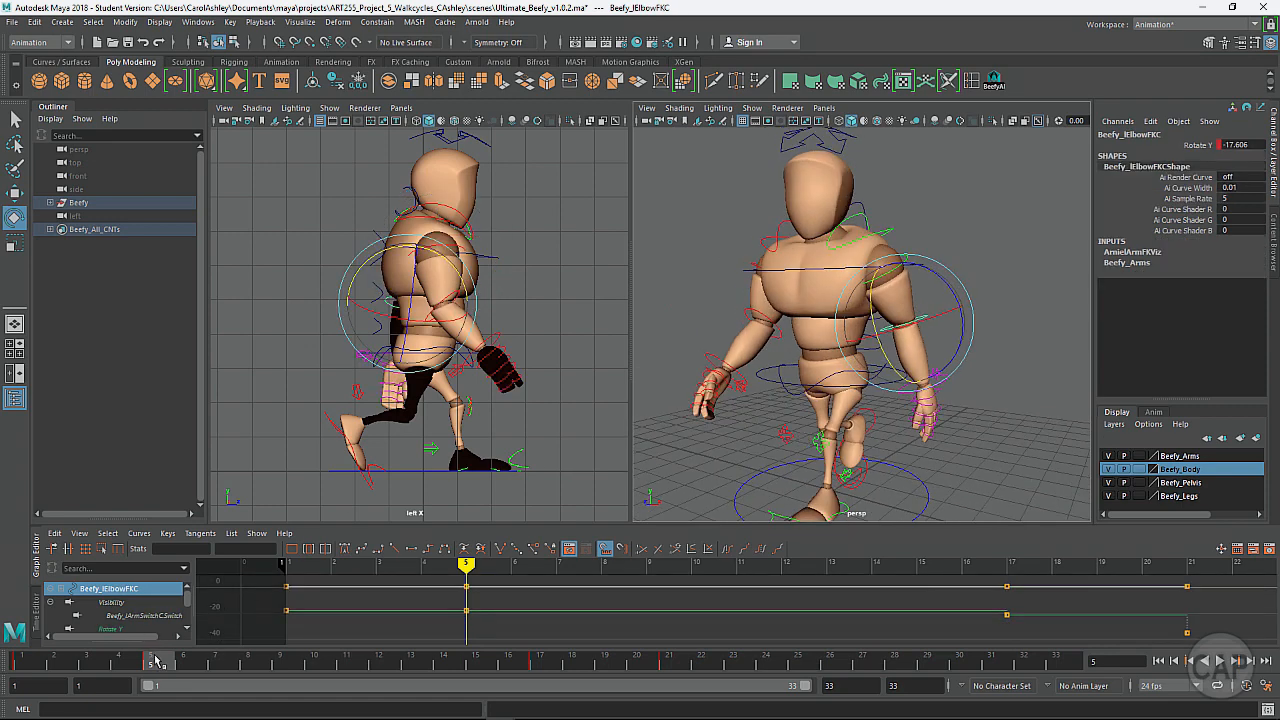
{"action": "right_click", "coordinate": [155, 661]}
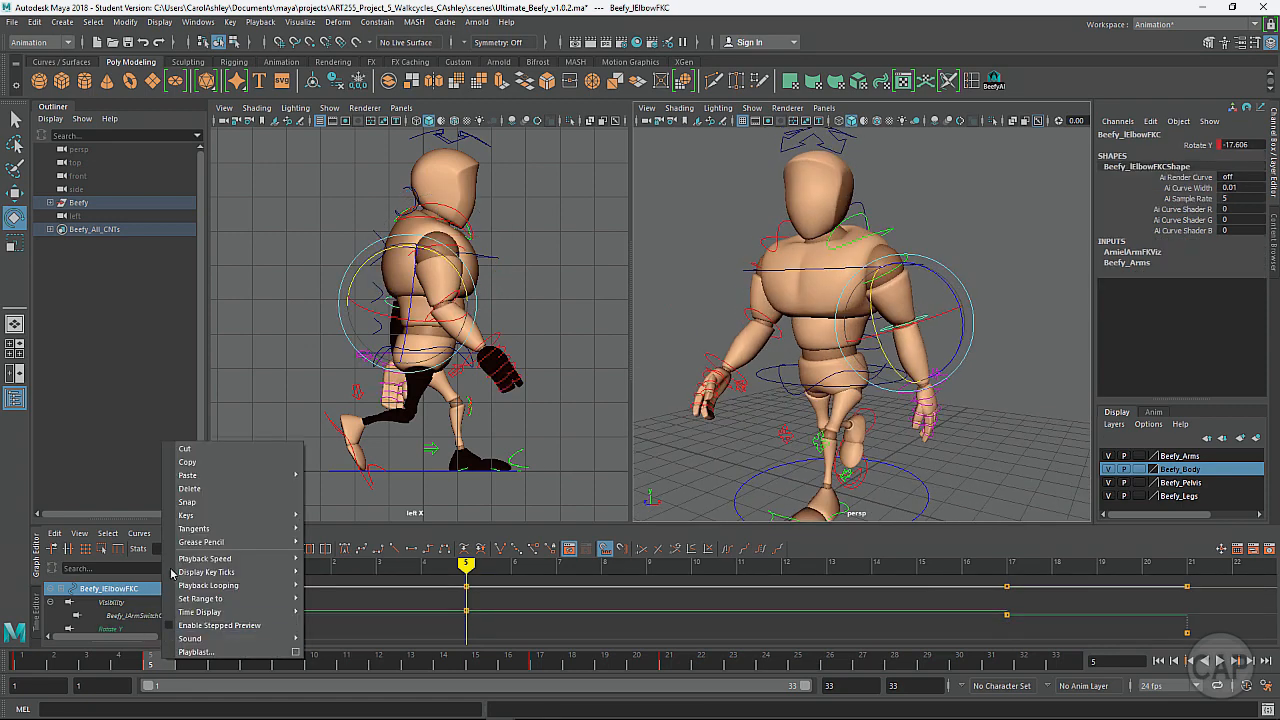
{"action": "left_click", "coordinate": [199, 463]}
{"action": "left_click", "coordinate": [668, 661]}
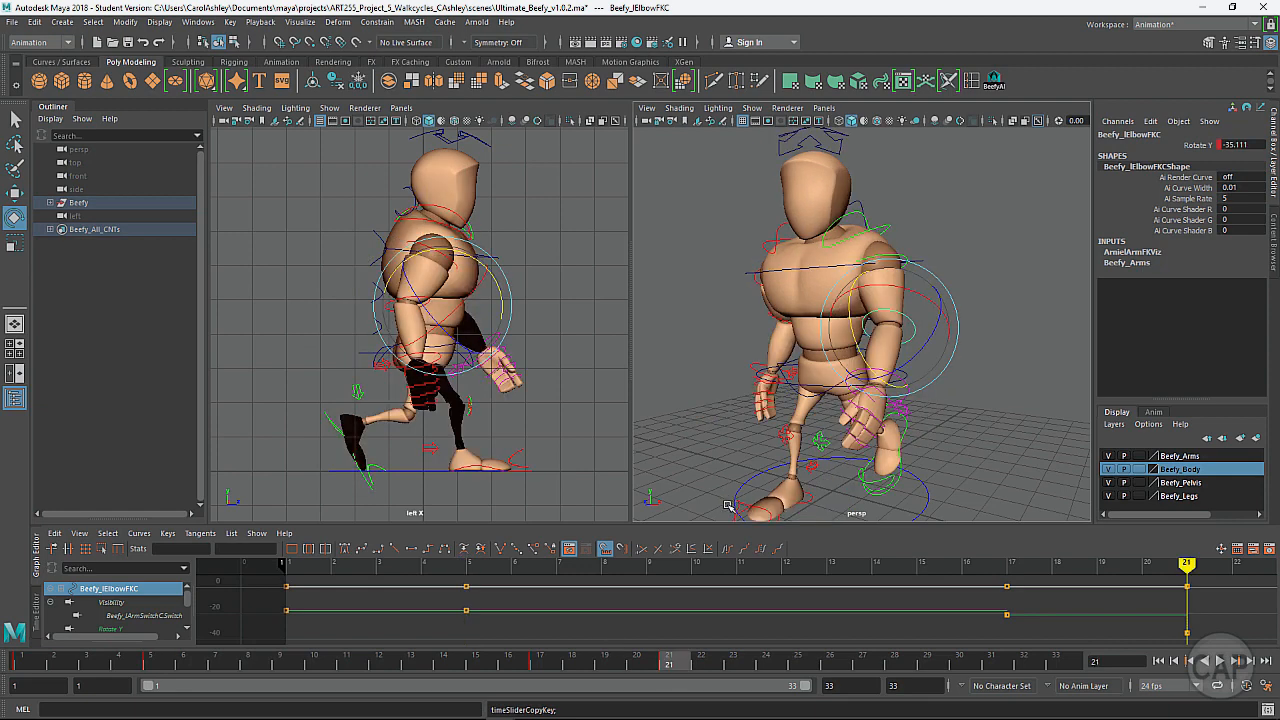
{"action": "left_click_drag", "start_coordinate": [790, 340], "coordinate": [713, 335], "text": "alt"}
{"action": "left_click", "coordinate": [726, 320]}
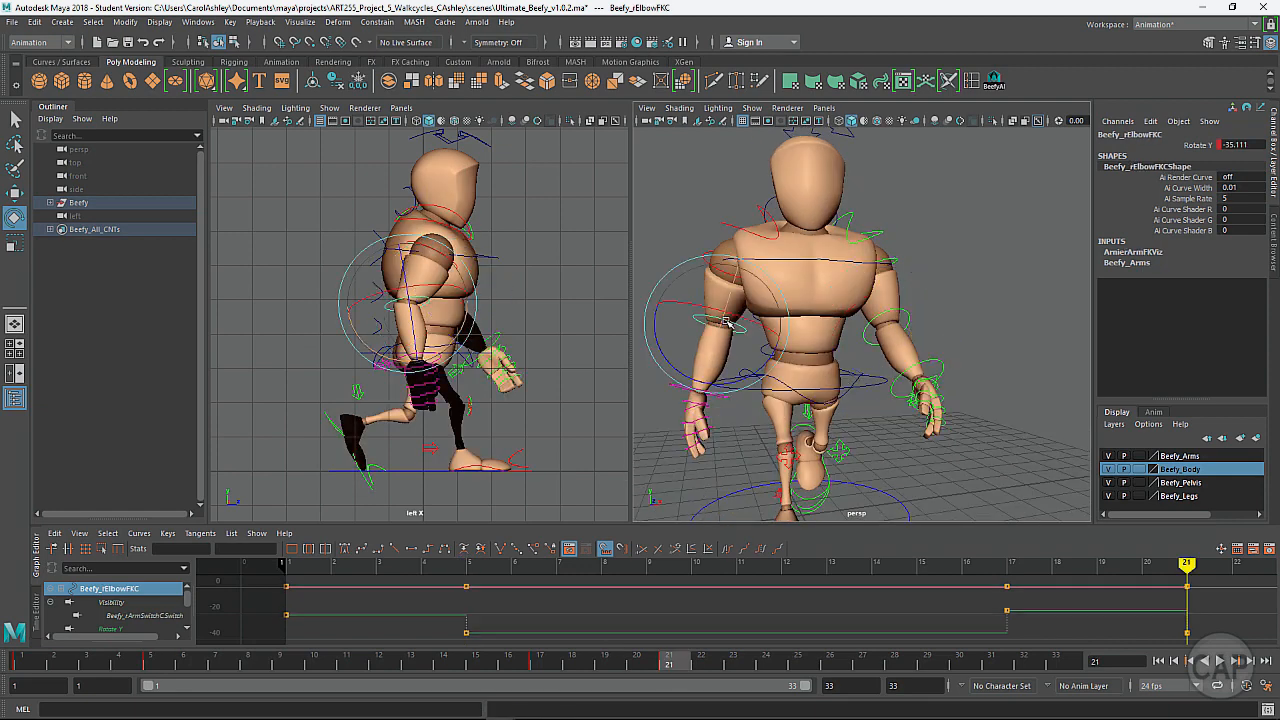
{"action": "right_click", "coordinate": [668, 663]}
{"action": "mouse_move", "coordinate": [710, 478]}
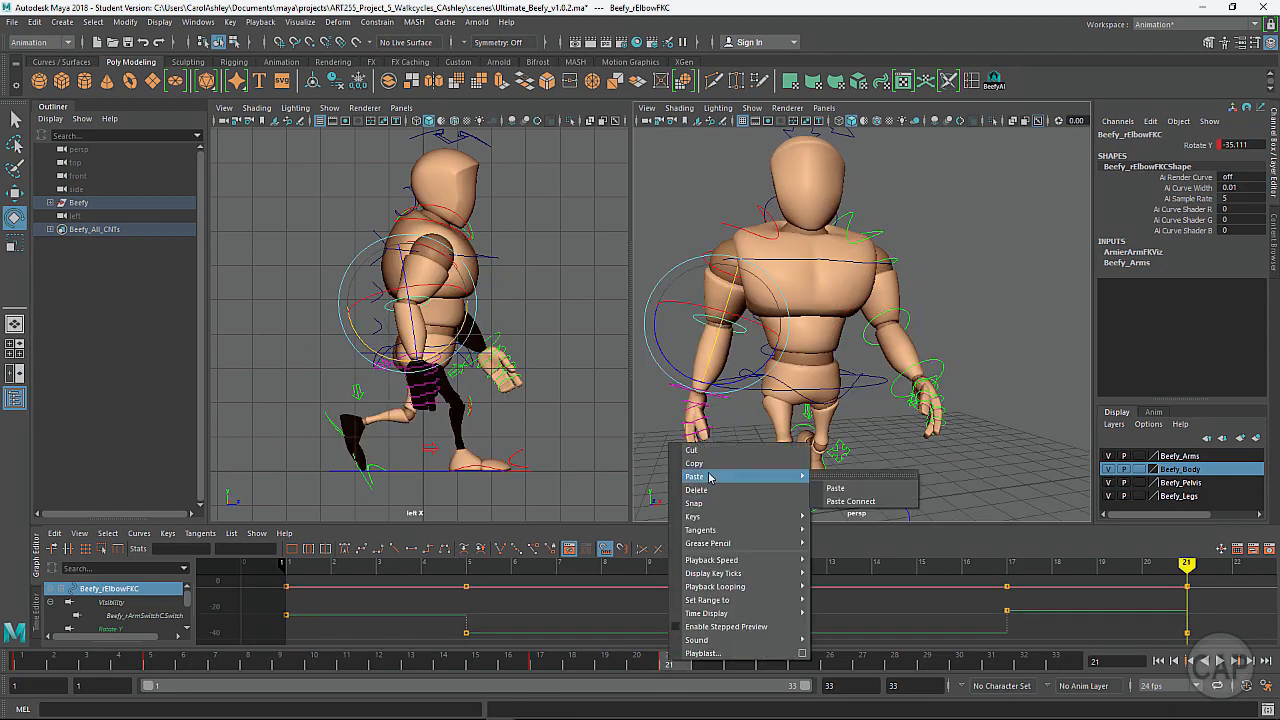
{"action": "left_click", "coordinate": [835, 488]}
Compare the full-body side poses at frames 21 and 5 with nothing selected.
{"action": "left_click_drag", "start_coordinate": [860, 472], "coordinate": [810, 460], "text": "alt"}
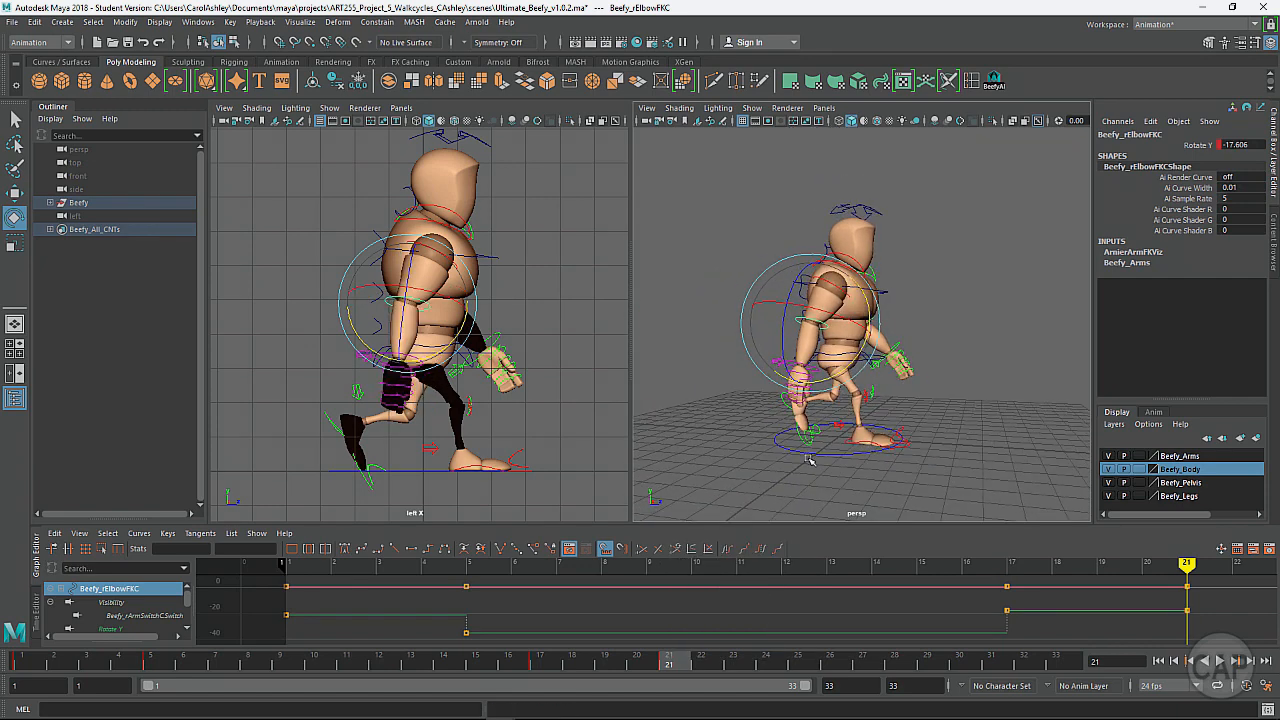
{"action": "left_click", "coordinate": [671, 302]}
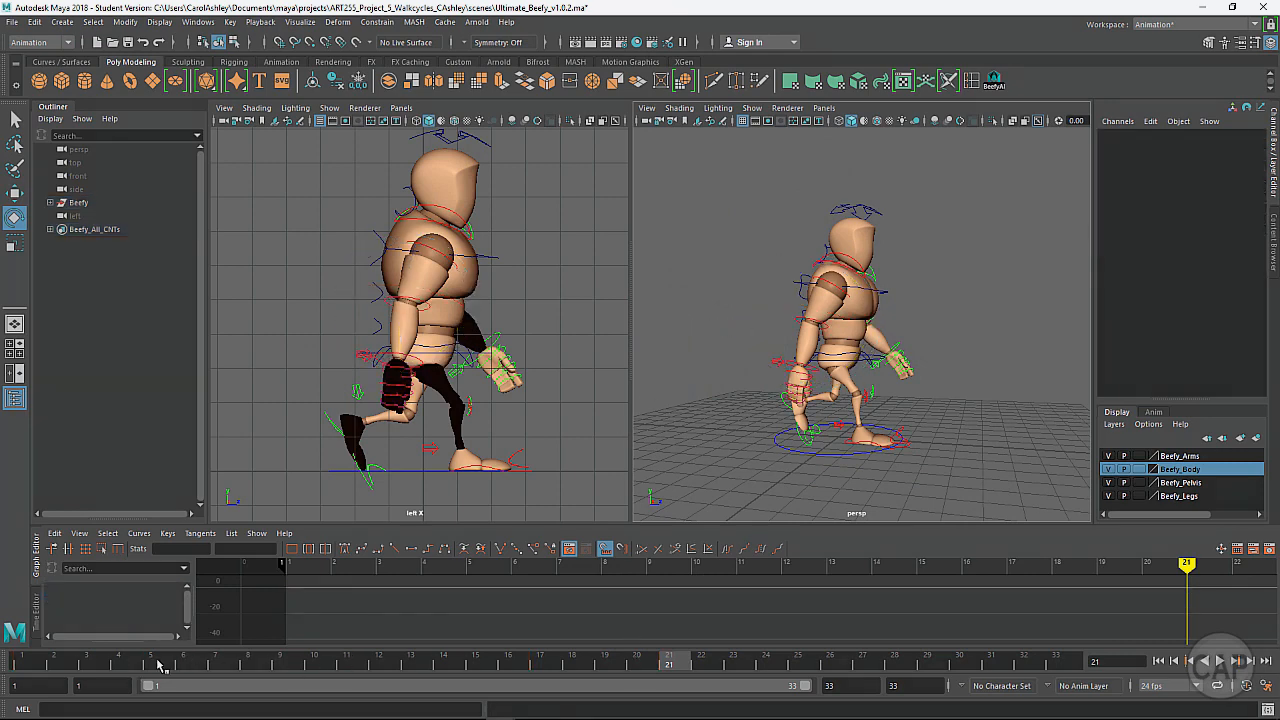
{"action": "left_click", "coordinate": [157, 665]}
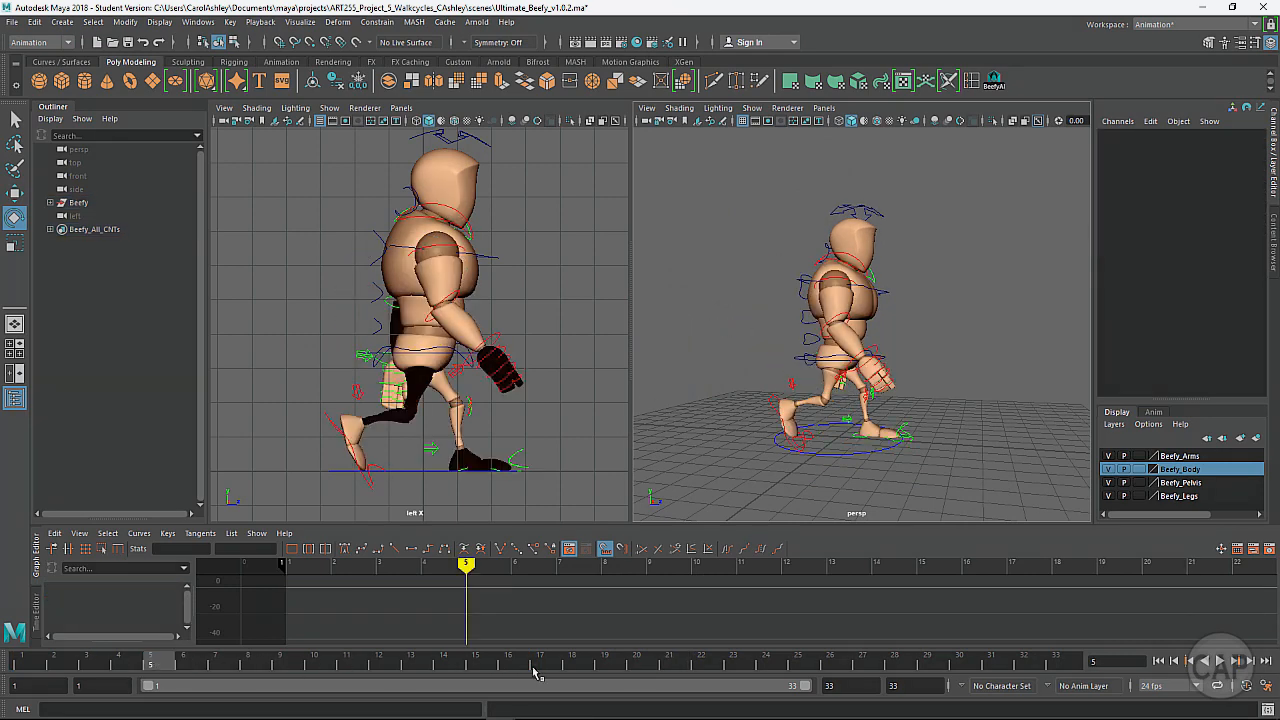
Check the mirrored arm and leg poses by alternating between frames 21 and 5, ending with a front three-quarter look at frame 5.
{"action": "left_click", "coordinate": [674, 662]}
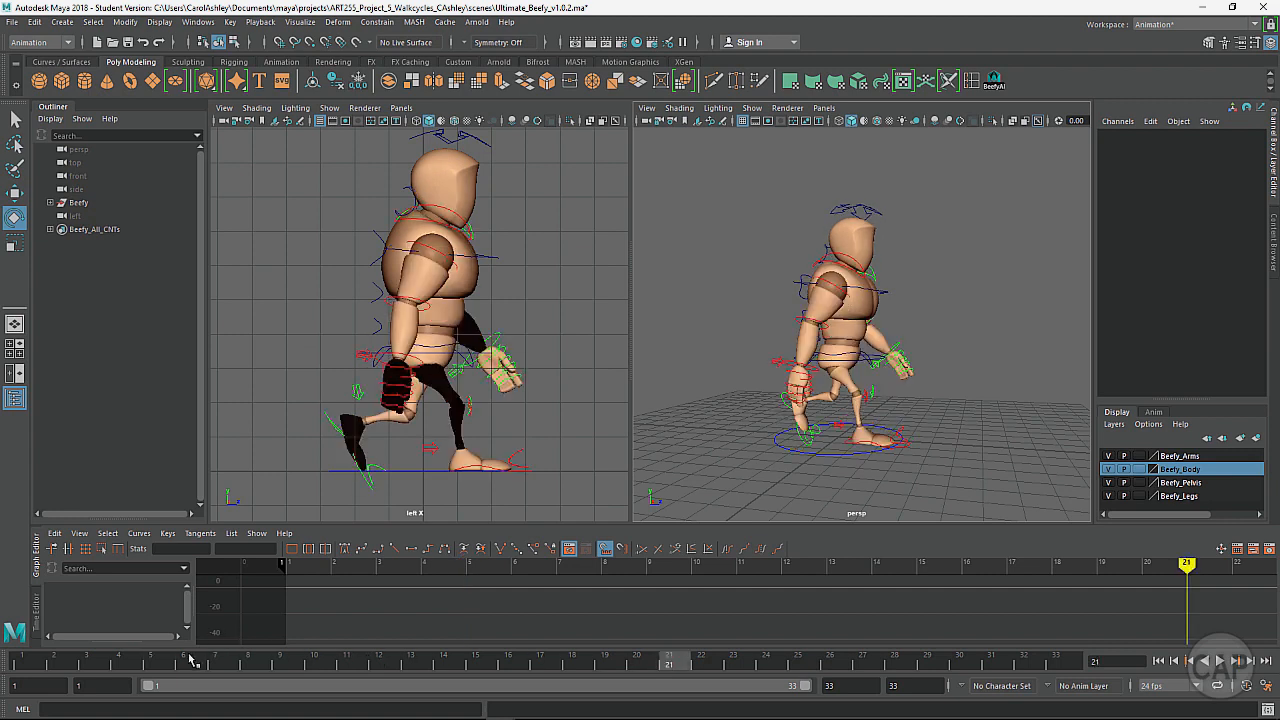
{"action": "left_click", "coordinate": [155, 665]}
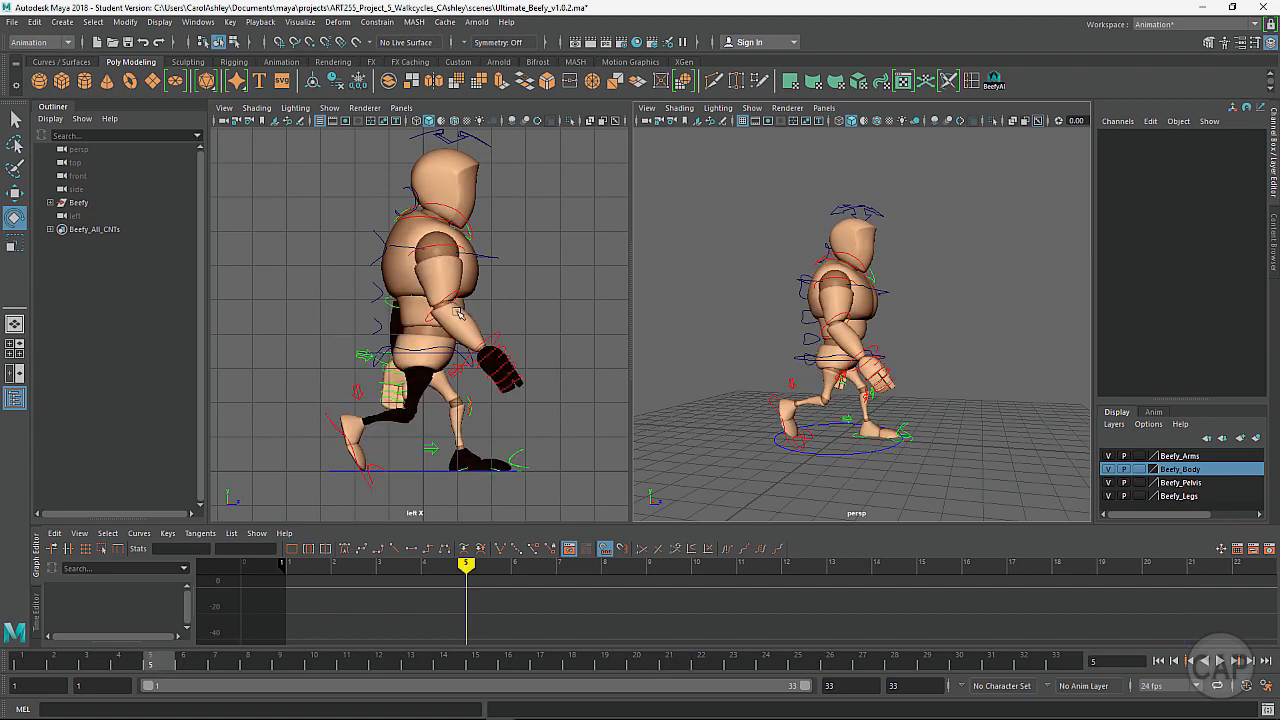
{"action": "left_click", "coordinate": [671, 664]}
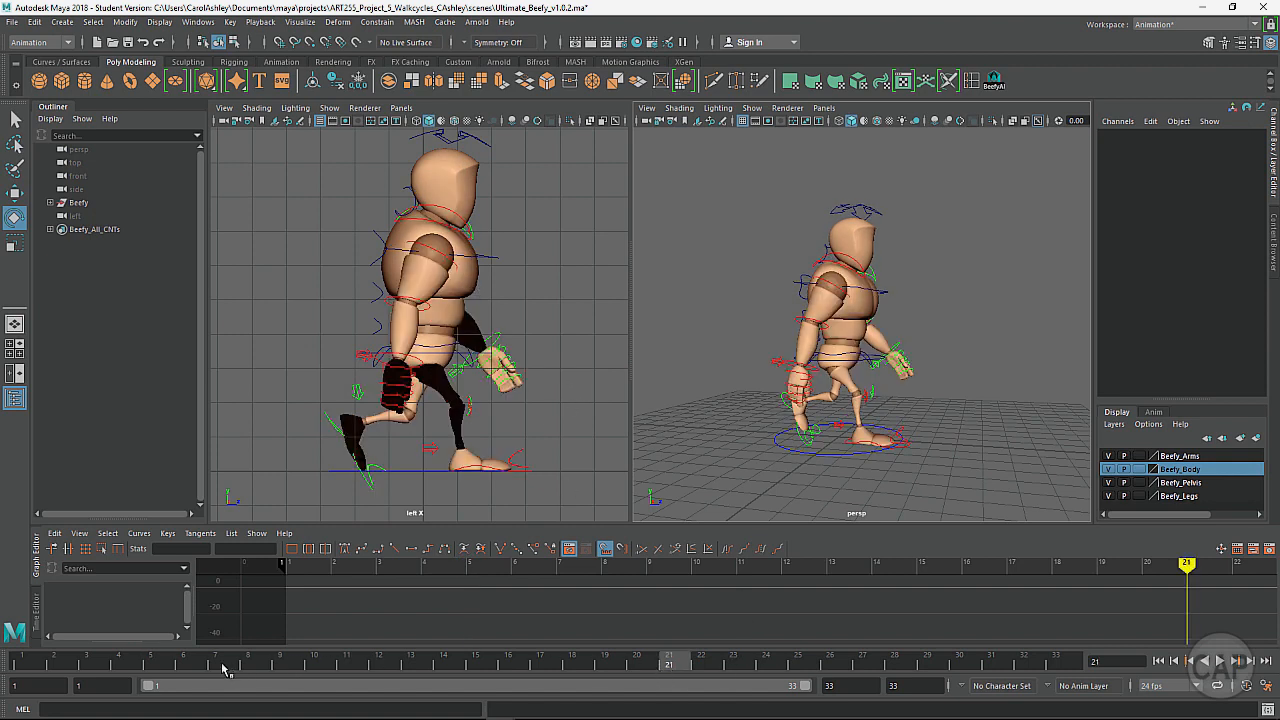
{"action": "left_click", "coordinate": [162, 664]}
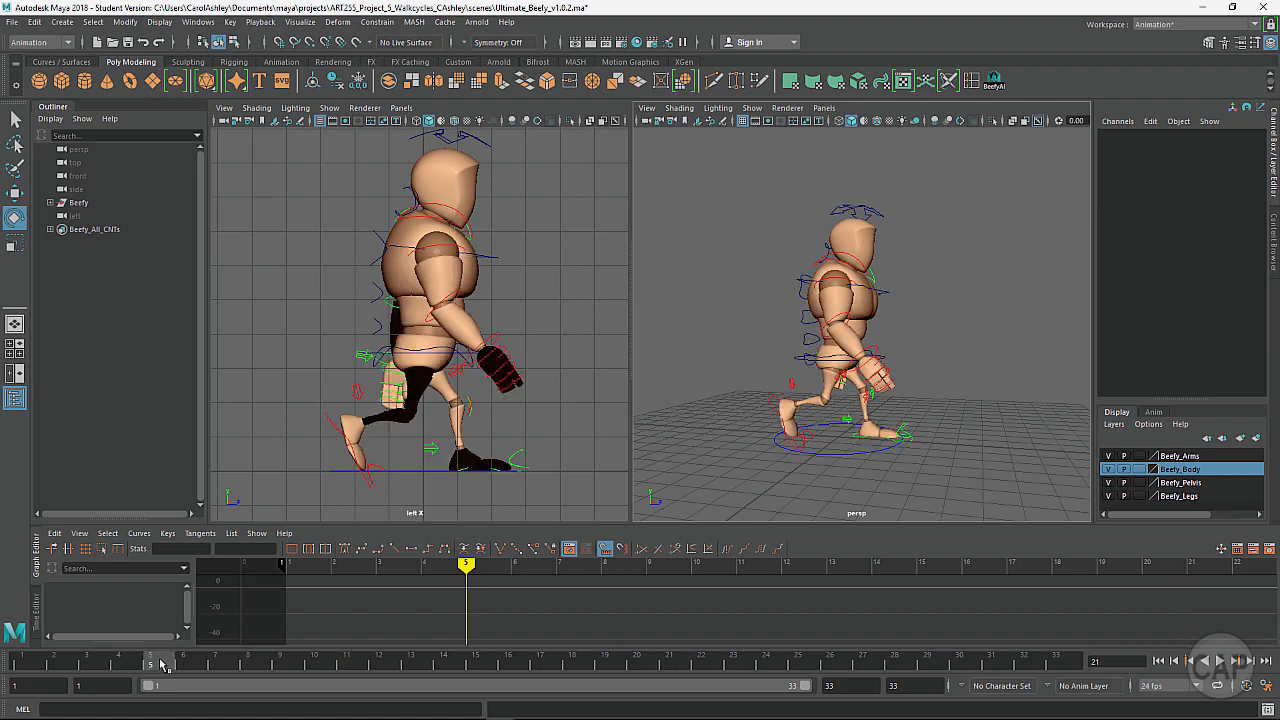
{"action": "mouse_move", "coordinate": [855, 449]}
{"action": "left_mouse_down", "text": "alt"}
{"action": "mouse_move", "coordinate": [830, 450]}
{"action": "mouse_move", "coordinate": [862, 448]}
{"action": "mouse_move", "coordinate": [850, 447]}
{"action": "left_mouse_up", "text": "alt"}
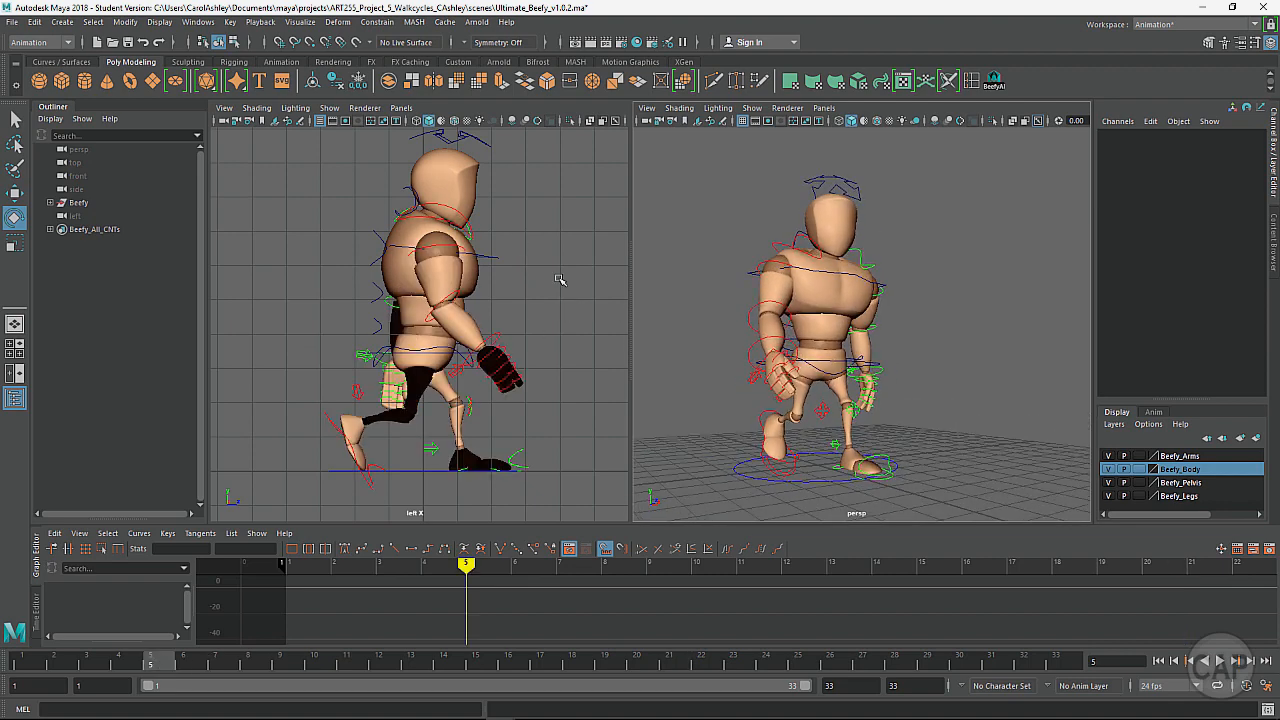
{"action": "left_click", "coordinate": [14, 22]}
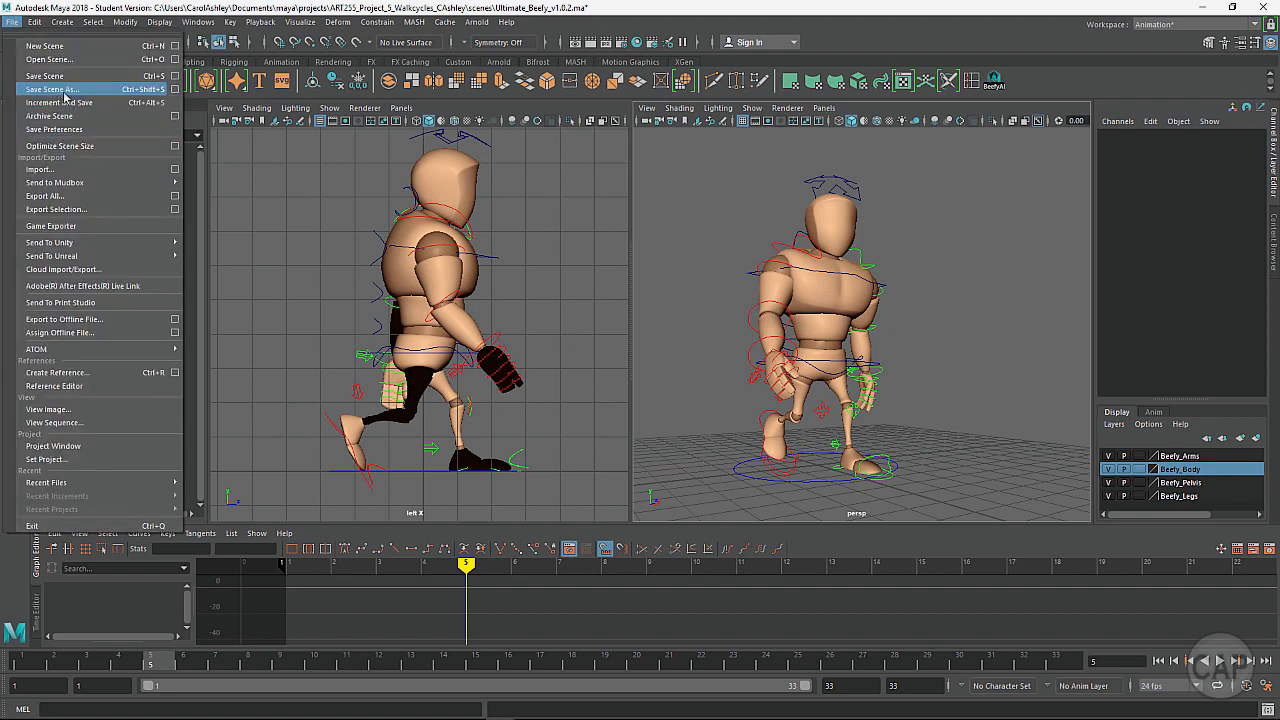
{"action": "left_click", "coordinate": [662, 237]}
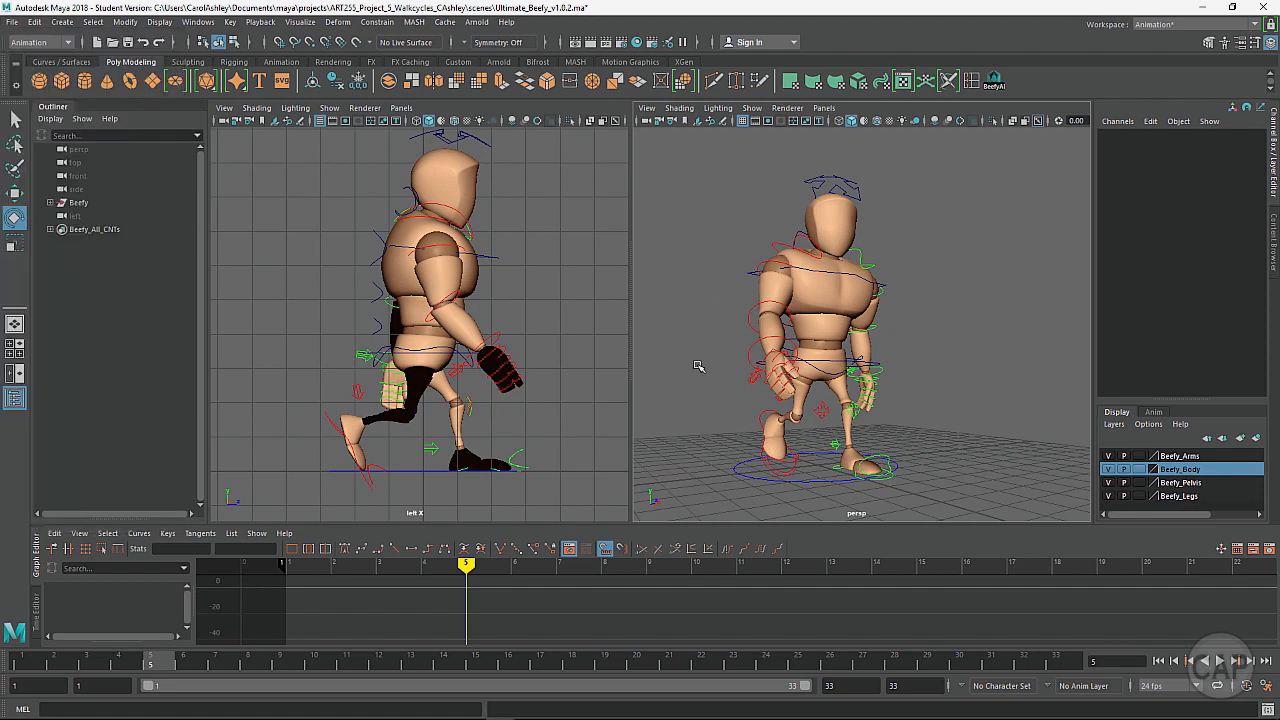